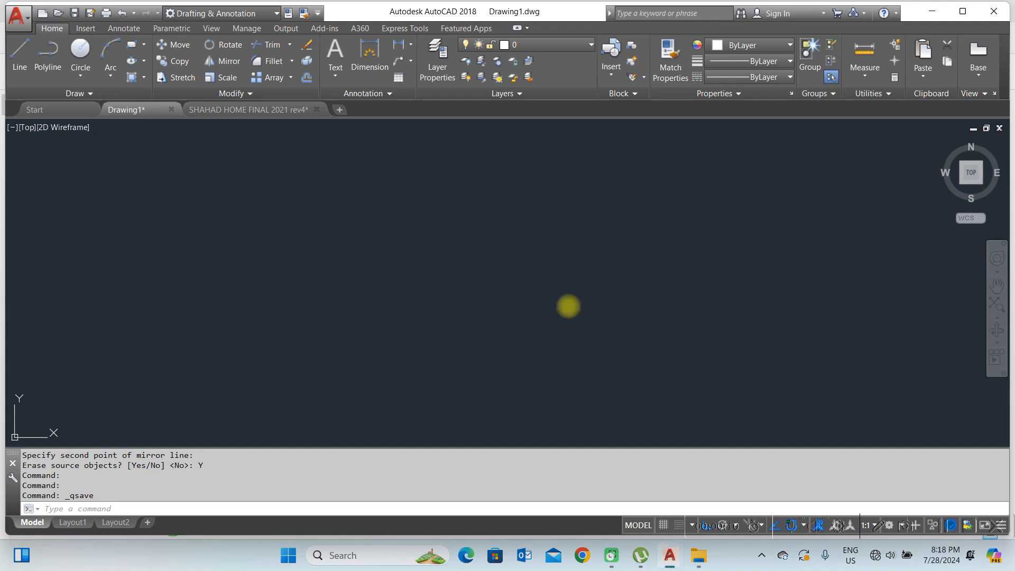
Step: Look over the floor plan walls and the W2, W3, W4, V and D-series window and door symbols beside them
{"action": "scroll", "coordinate": [445, 207], "scroll_direction": "down", "scroll_amount": 5}
{"action": "scroll", "coordinate": [428, 212], "scroll_direction": "up", "scroll_amount": 4}
{"action": "scroll", "coordinate": [433, 223], "scroll_direction": "up", "scroll_amount": 2}
{"action": "scroll", "coordinate": [465, 299], "scroll_direction": "down", "scroll_amount": 2}
{"action": "middle_click_drag", "start_coordinate": [456, 131], "coordinate": [472, 229]}
{"action": "scroll", "coordinate": [419, 205], "scroll_direction": "down", "scroll_amount": 3}
{"action": "middle_click_drag", "start_coordinate": [582, 280], "coordinate": [536, 221]}
{"action": "middle_click_drag", "start_coordinate": [737, 327], "coordinate": [581, 191]}
{"action": "scroll", "coordinate": [698, 286], "scroll_direction": "up", "scroll_amount": 7}
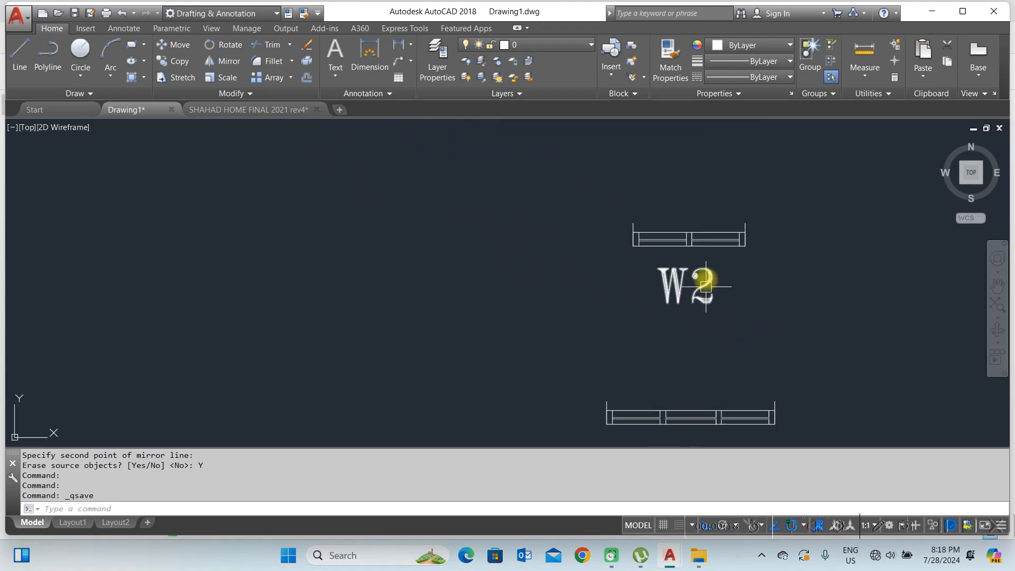
{"action": "scroll", "coordinate": [735, 283], "scroll_direction": "down", "scroll_amount": 4}
{"action": "scroll", "coordinate": [556, 285], "scroll_direction": "down", "scroll_amount": 4}
{"action": "scroll", "coordinate": [576, 269], "scroll_direction": "down", "scroll_amount": 2}
{"action": "scroll", "coordinate": [430, 244], "scroll_direction": "up", "scroll_amount": 6}
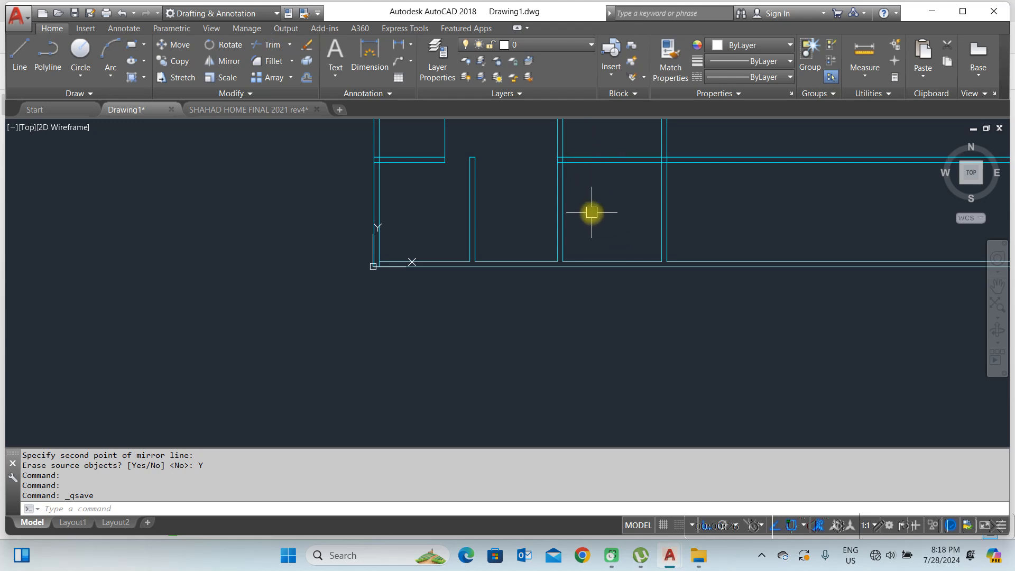
{"action": "mouse_move", "coordinate": [621, 200]}
{"action": "middle_mouse_down"}
{"action": "mouse_move", "coordinate": [385, 177]}
{"action": "mouse_move", "coordinate": [388, 222]}
{"action": "mouse_move", "coordinate": [532, 231]}
{"action": "middle_mouse_up"}
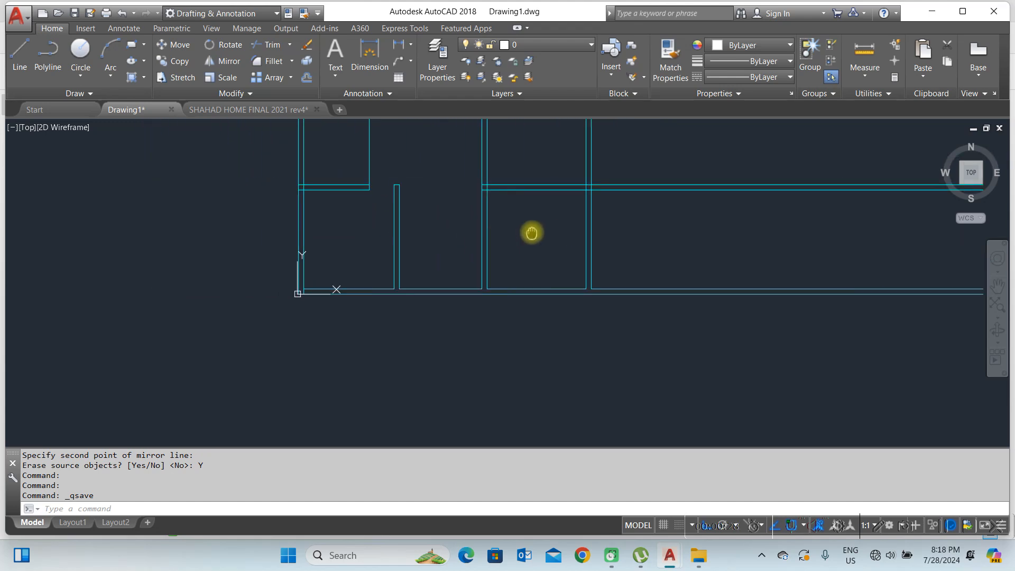
{"action": "scroll", "coordinate": [600, 156], "scroll_direction": "down", "scroll_amount": 5}
{"action": "scroll", "coordinate": [582, 229], "scroll_direction": "up", "scroll_amount": 8}
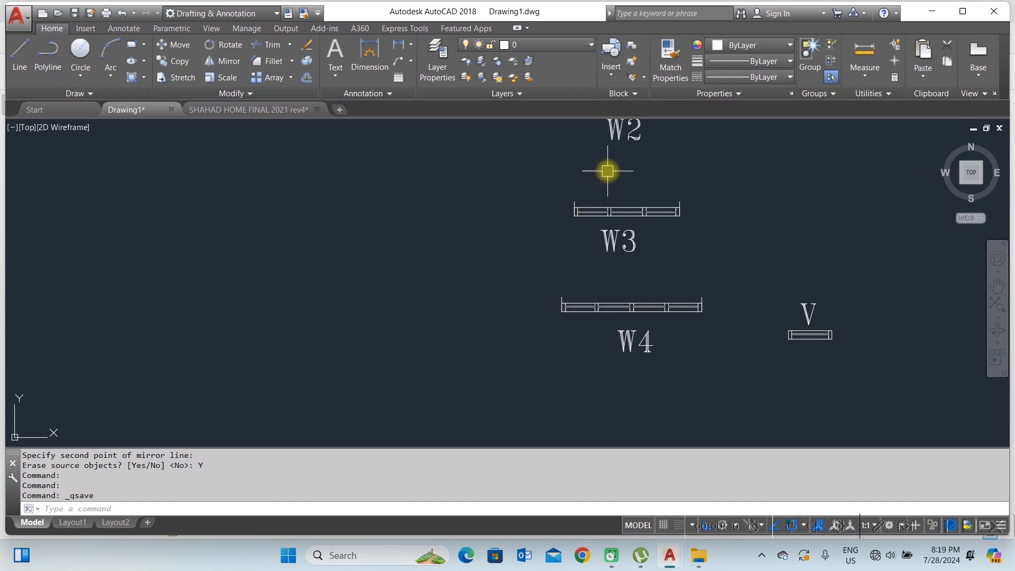
{"action": "middle_click_drag", "start_coordinate": [607, 169], "coordinate": [597, 271]}
{"action": "scroll", "coordinate": [624, 293], "scroll_direction": "down", "scroll_amount": 2}
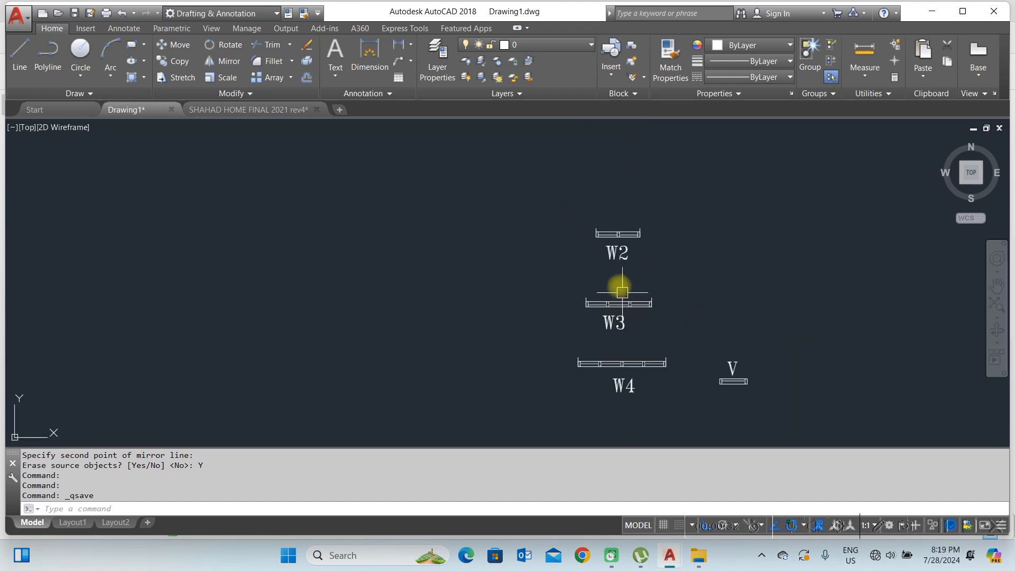
{"action": "scroll", "coordinate": [704, 352], "scroll_direction": "up", "scroll_amount": 2}
{"action": "middle_click_drag", "start_coordinate": [707, 352], "coordinate": [436, 349]}
{"action": "scroll", "coordinate": [428, 326], "scroll_direction": "down", "scroll_amount": 4}
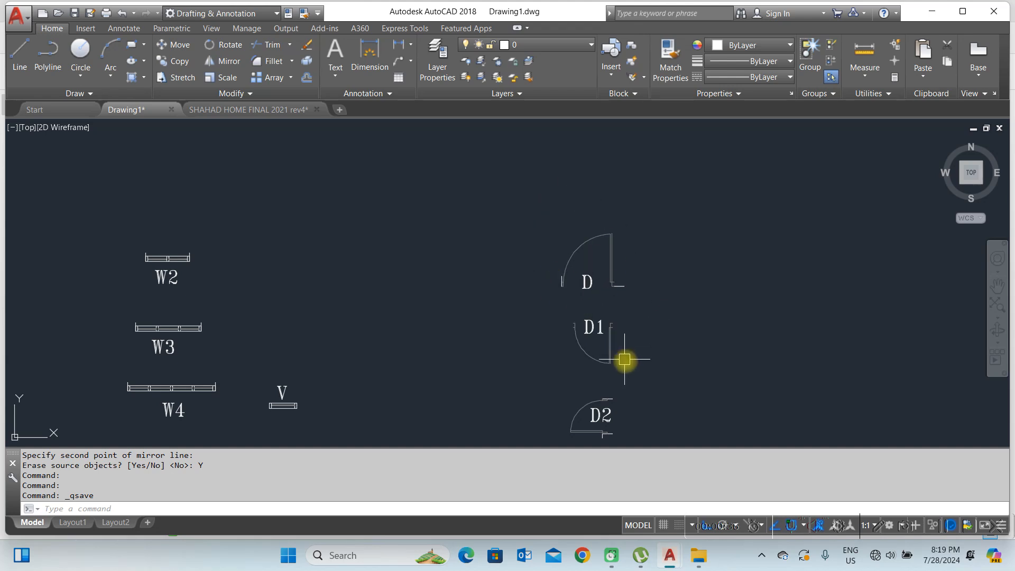
{"action": "scroll", "coordinate": [704, 294], "scroll_direction": "down", "scroll_amount": 2}
{"action": "scroll", "coordinate": [488, 282], "scroll_direction": "up", "scroll_amount": 4}
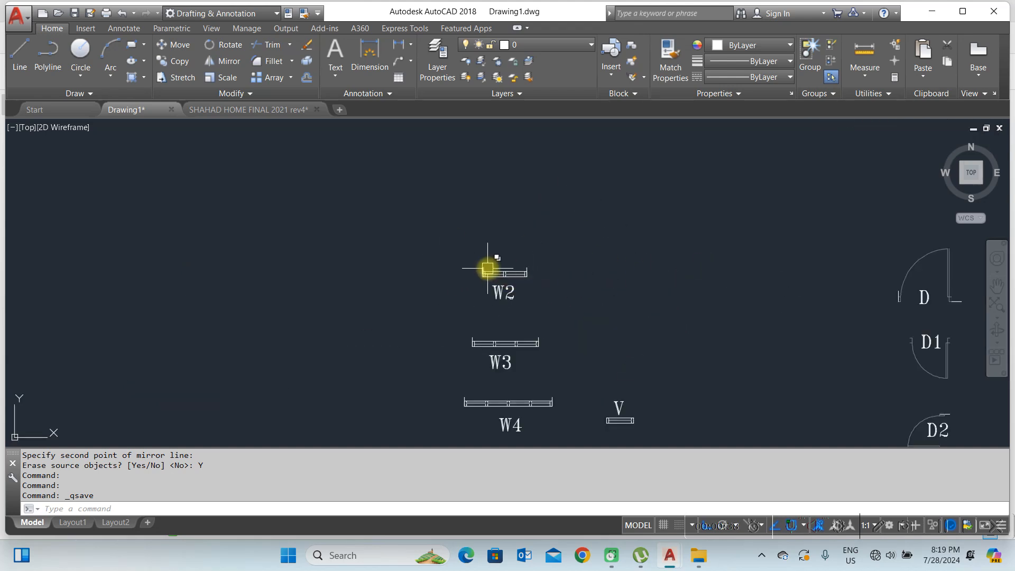
Step: Start a block definition named W2 with its base point at the midpoint of the two-pane window's lower edge
{"action": "left_click", "coordinate": [633, 46]}
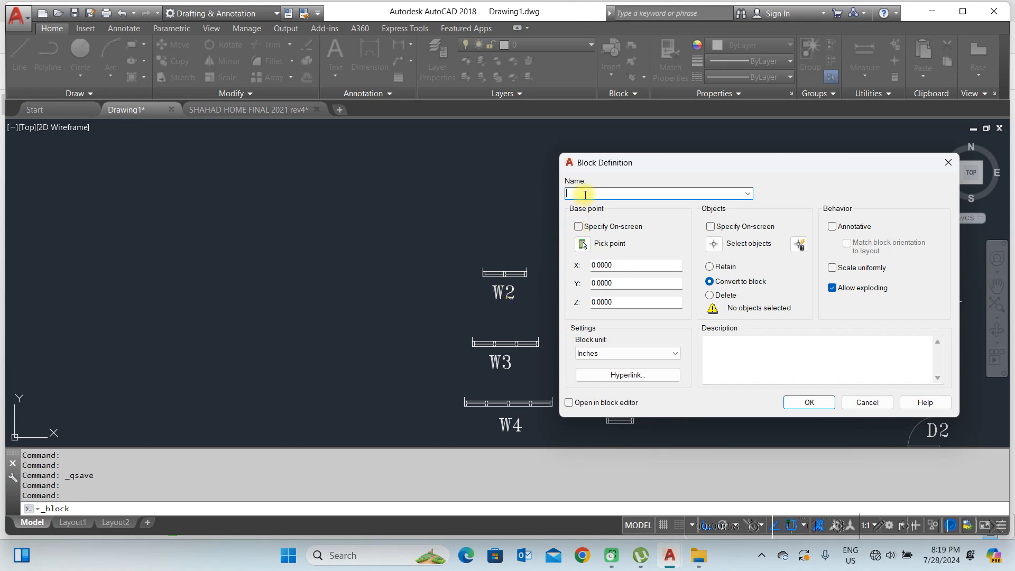
{"action": "type", "text": "W2"}
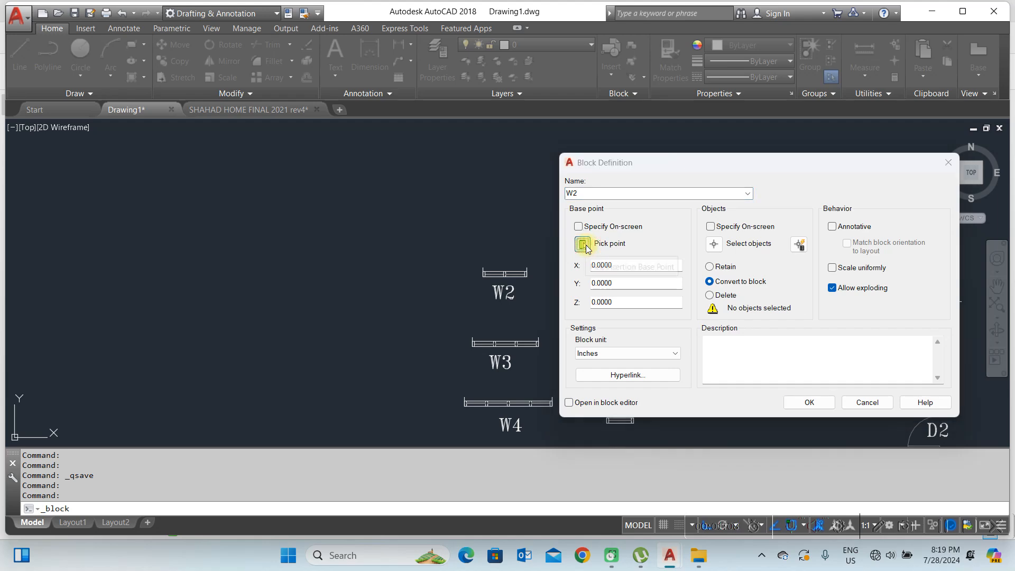
{"action": "left_click", "coordinate": [583, 245]}
{"action": "scroll", "coordinate": [523, 280], "scroll_direction": "up", "scroll_amount": 5}
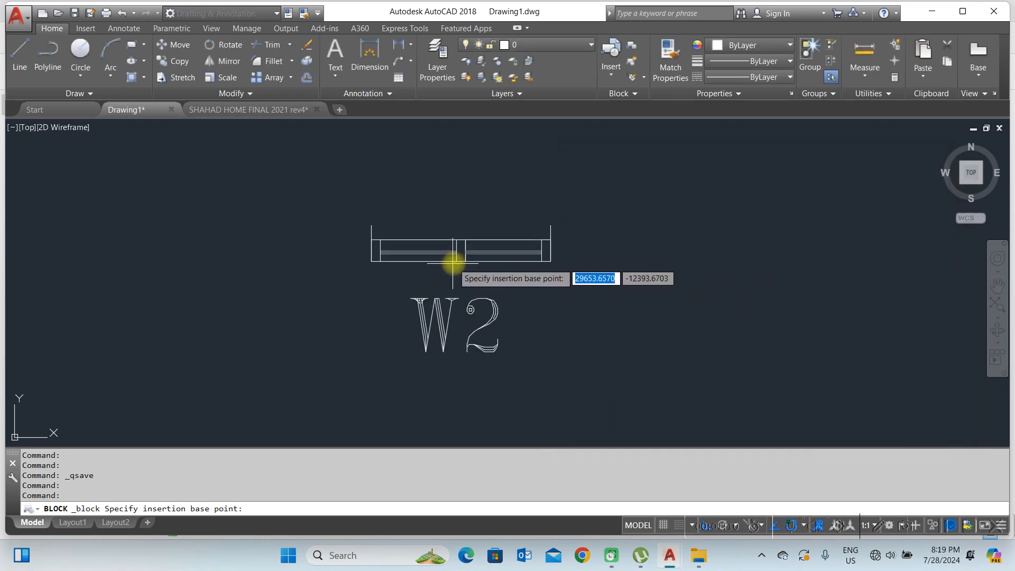
{"action": "scroll", "coordinate": [453, 262], "scroll_direction": "up", "scroll_amount": 4}
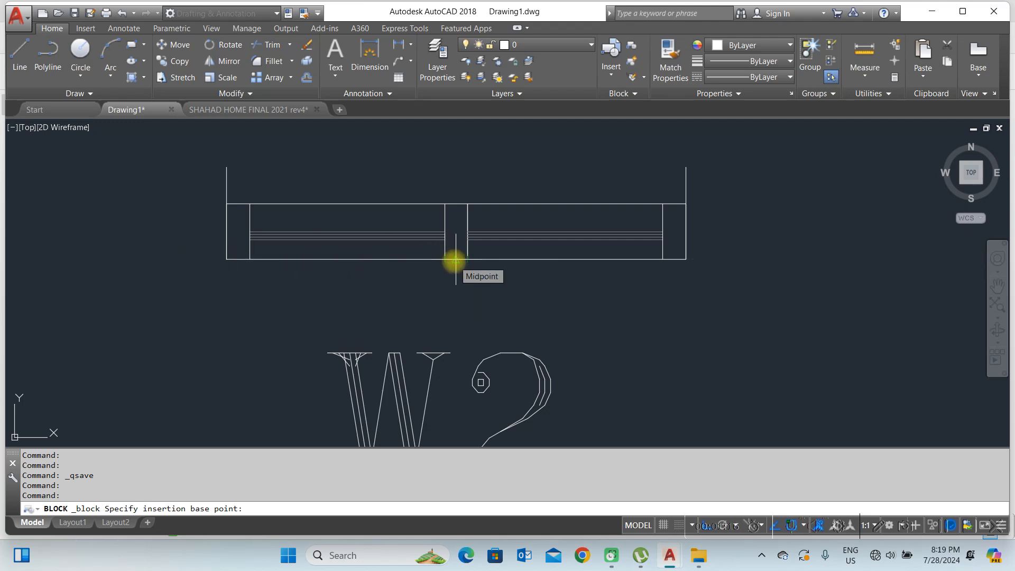
{"action": "left_click", "coordinate": [455, 261]}
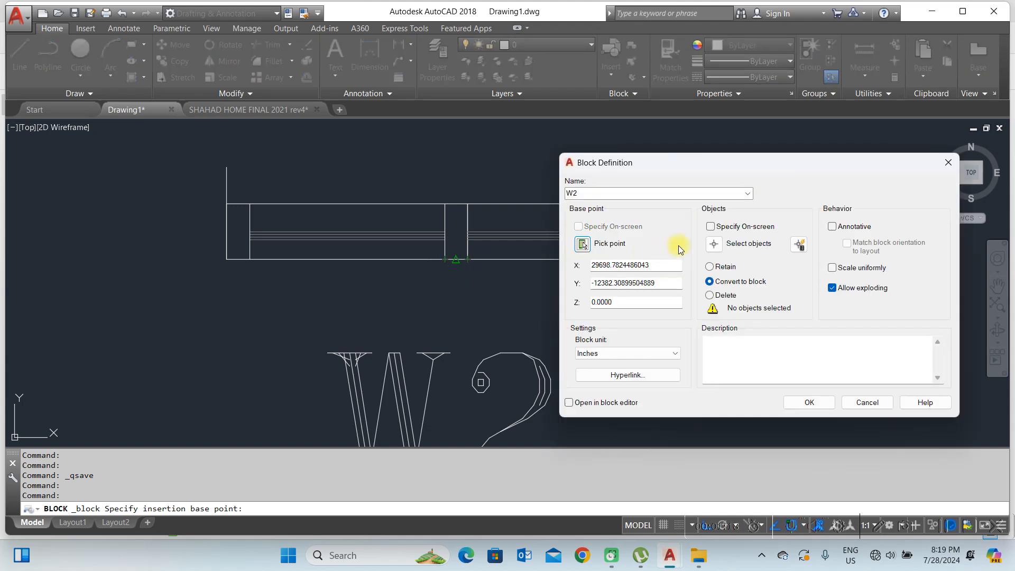
Step: Select all linework of the W2 window without its label and create the block, converting the originals
{"action": "left_click", "coordinate": [714, 245]}
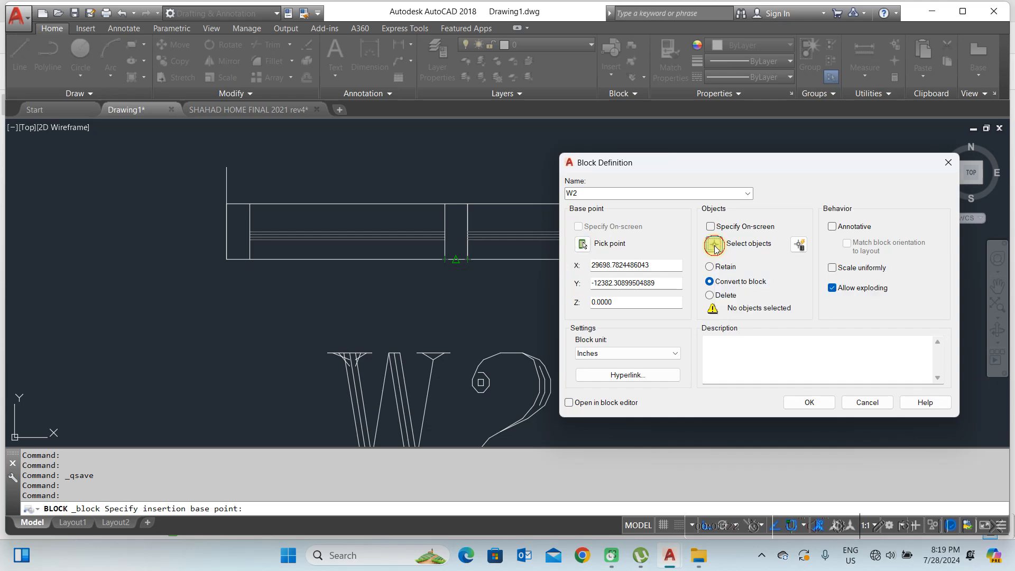
{"action": "left_click", "coordinate": [714, 153]}
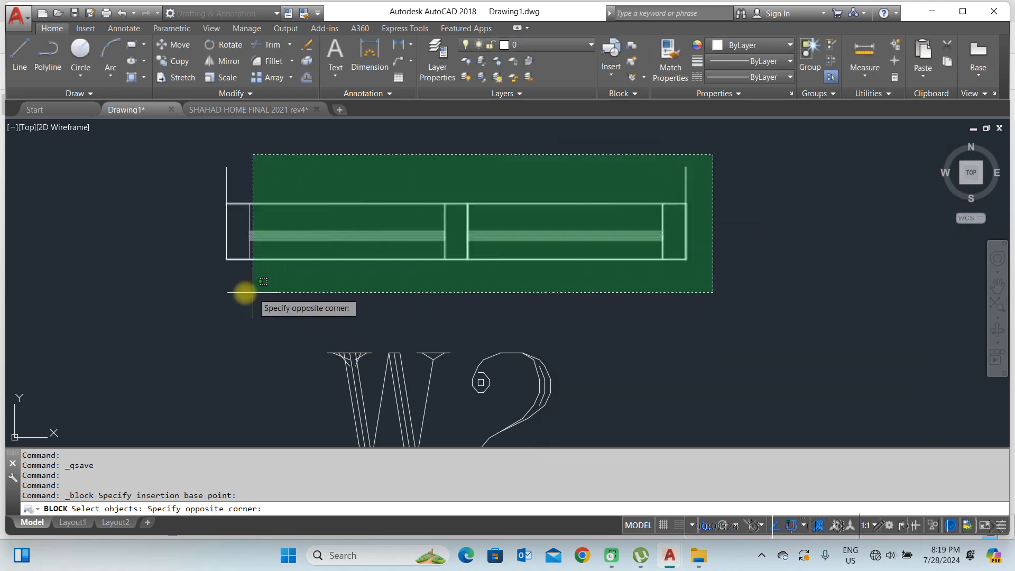
{"action": "left_click", "coordinate": [165, 318]}
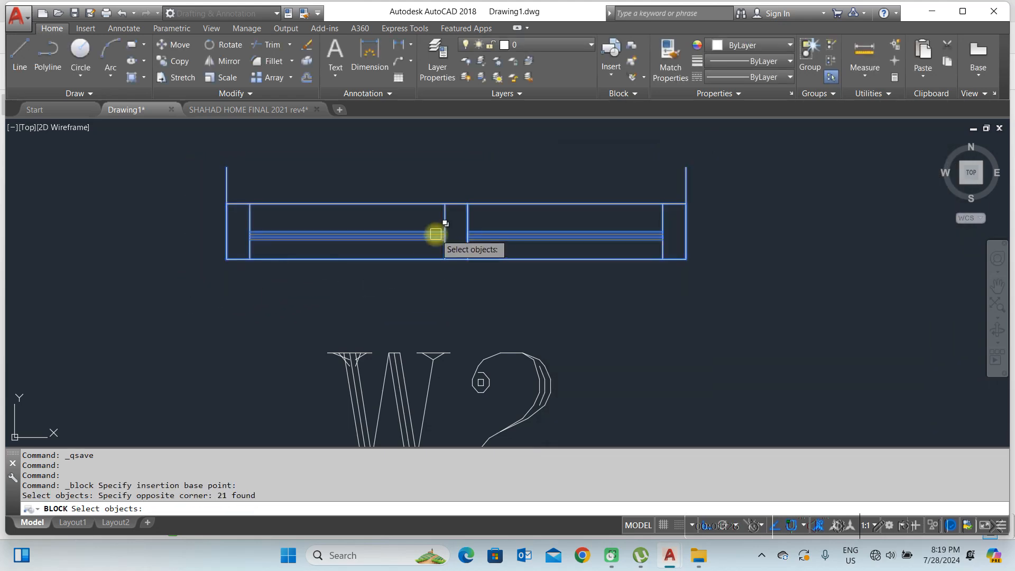
{"action": "scroll", "coordinate": [435, 232], "scroll_direction": "down", "scroll_amount": 2}
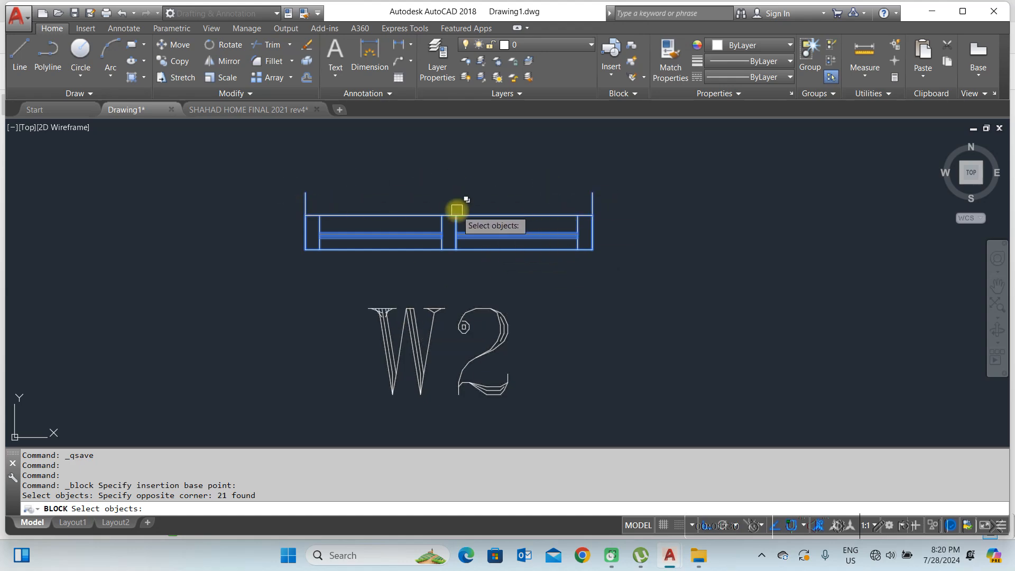
{"action": "key", "text": "Return"}
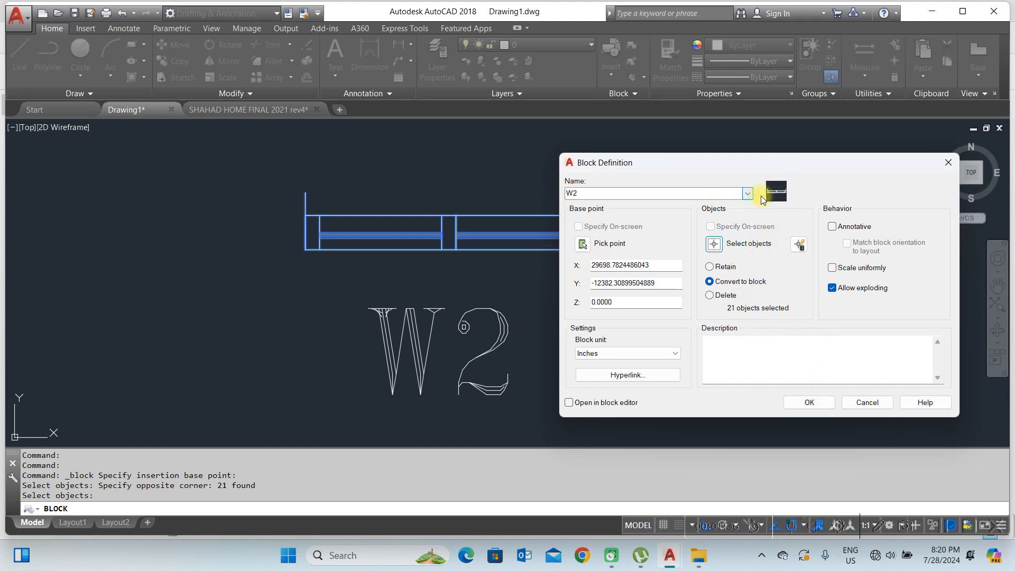
{"action": "left_click", "coordinate": [809, 402]}
Step: Compare how the W2 window block and the unblocked W3 window linework select, clearing each selection
{"action": "scroll", "coordinate": [476, 249], "scroll_direction": "down", "scroll_amount": 5}
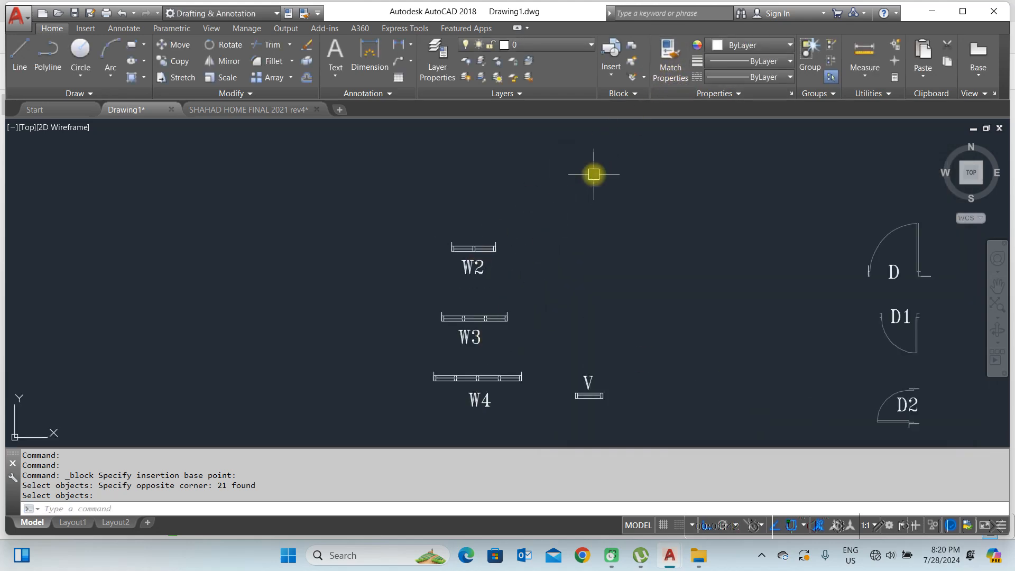
{"action": "scroll", "coordinate": [442, 349], "scroll_direction": "up", "scroll_amount": 4}
{"action": "middle_click_drag", "start_coordinate": [490, 295], "coordinate": [488, 326]}
{"action": "left_click", "coordinate": [478, 331]}
{"action": "key", "text": "Escape"}
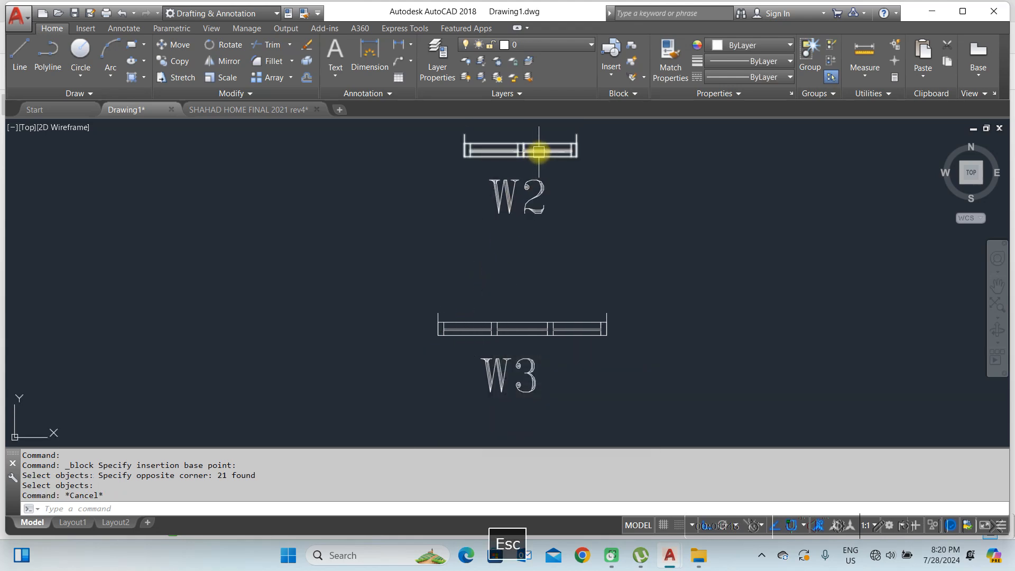
{"action": "left_click", "coordinate": [533, 322]}
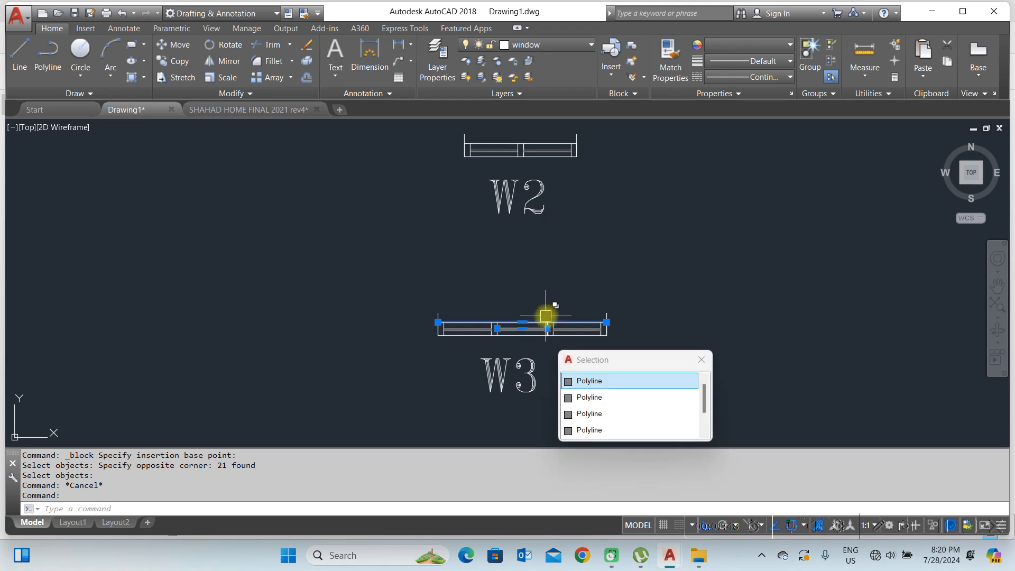
{"action": "key", "text": "Escape"}
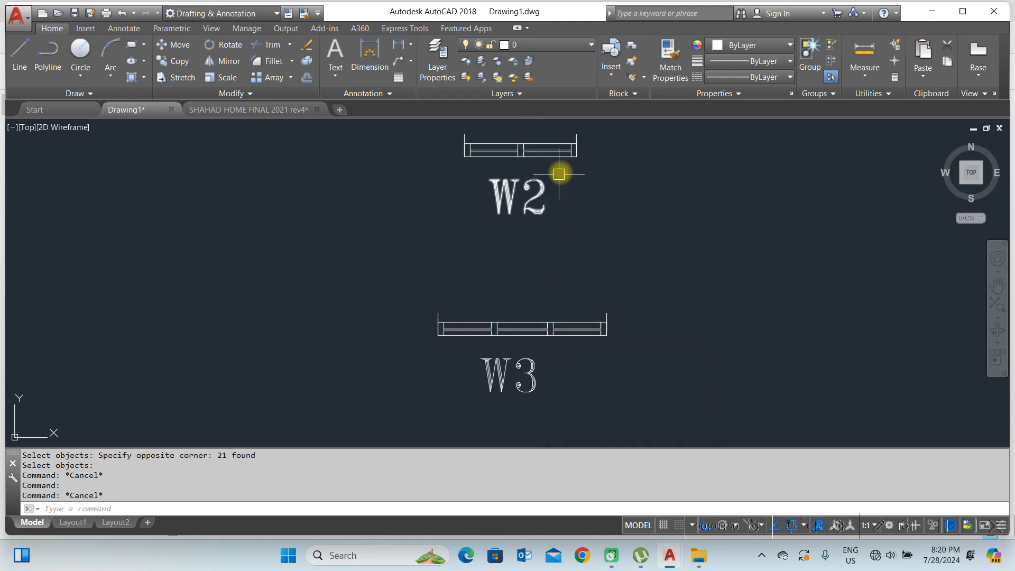
{"action": "left_click", "coordinate": [498, 147]}
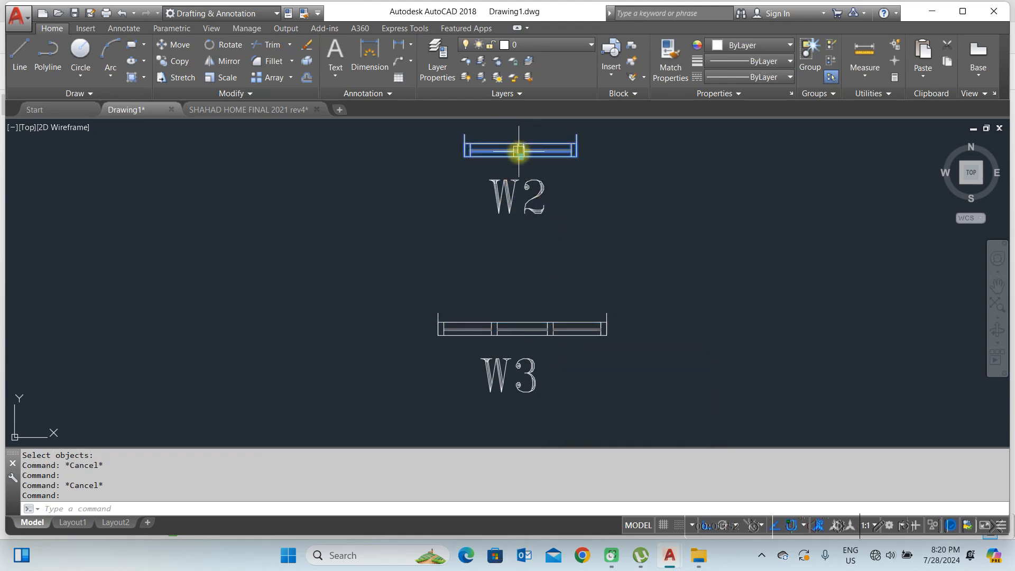
{"action": "key", "text": "Escape"}
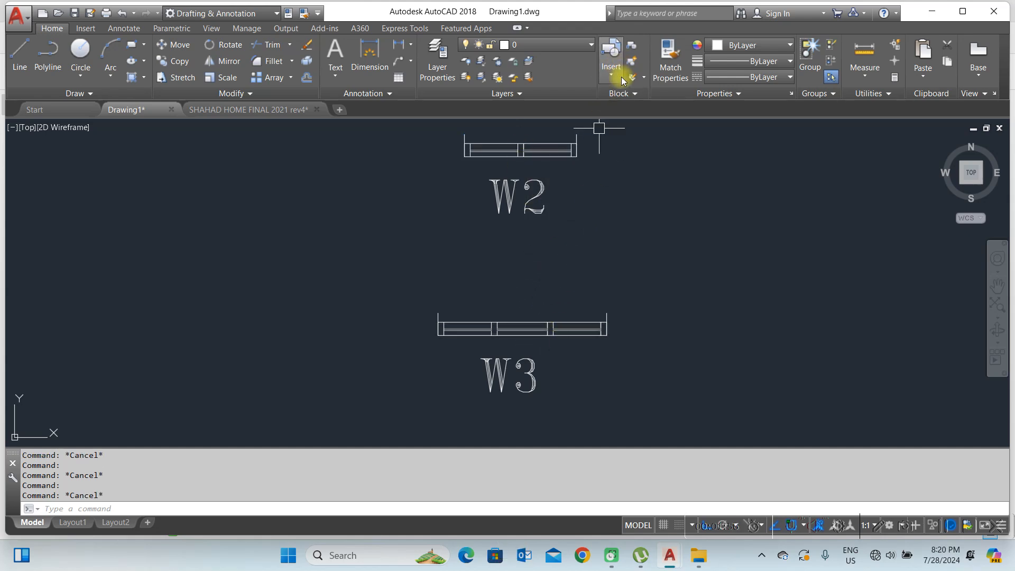
Step: Start a block definition named W3 with its base point at the midpoint of the three-pane window's lower edge
{"action": "left_click", "coordinate": [633, 47]}
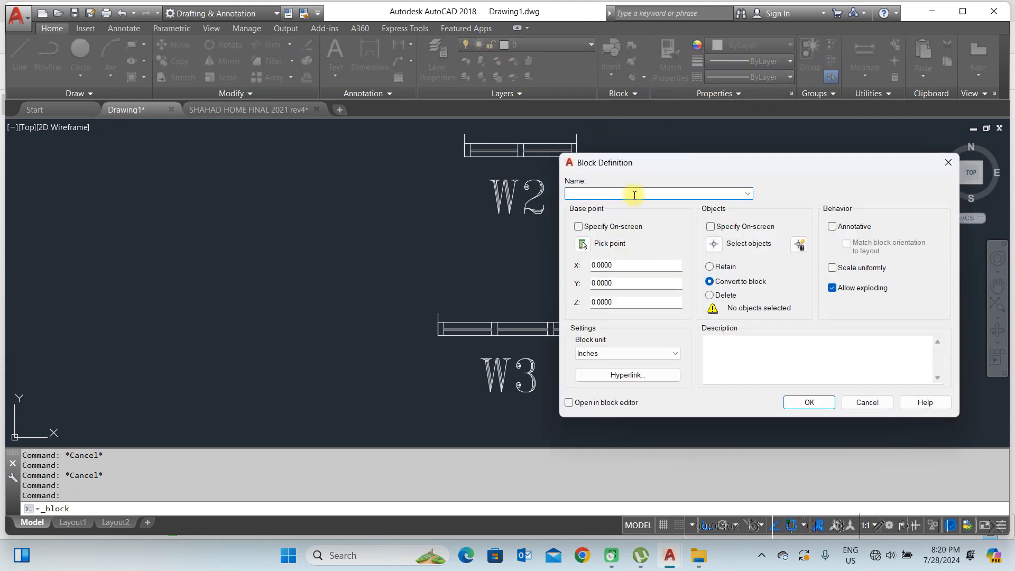
{"action": "type", "text": "W3"}
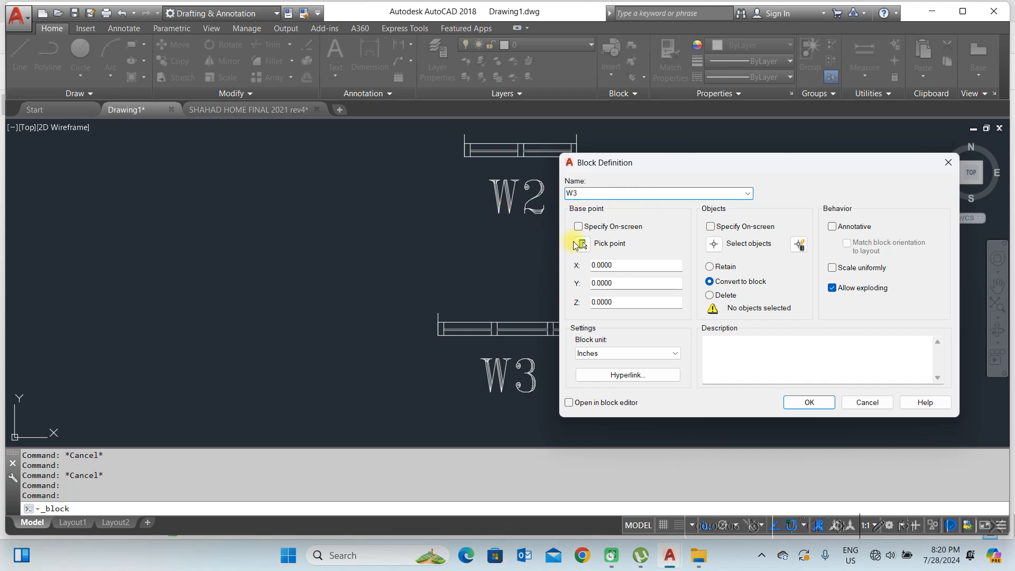
{"action": "left_click", "coordinate": [584, 244]}
{"action": "scroll", "coordinate": [531, 339], "scroll_direction": "up", "scroll_amount": 3}
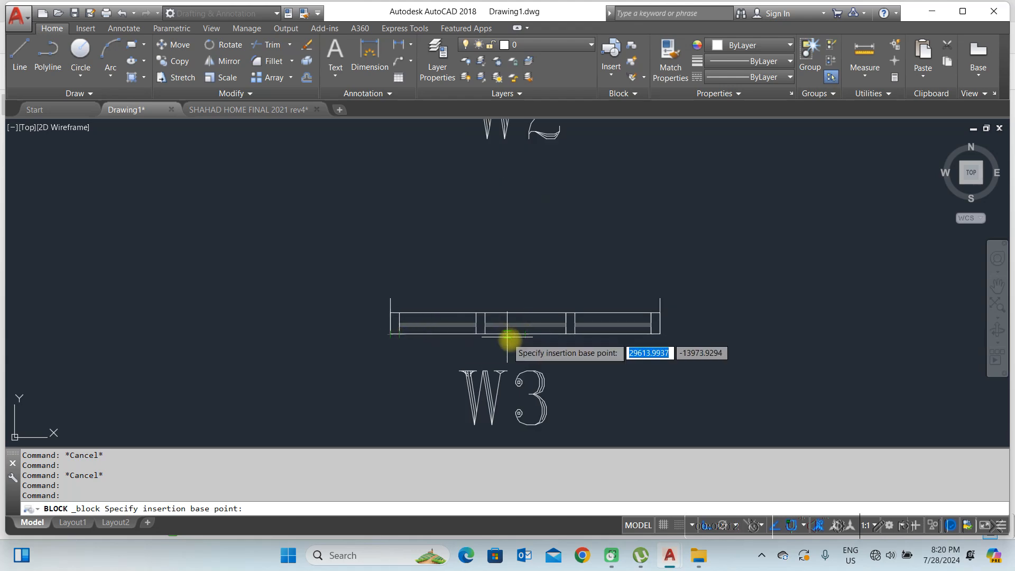
{"action": "left_click", "coordinate": [525, 336]}
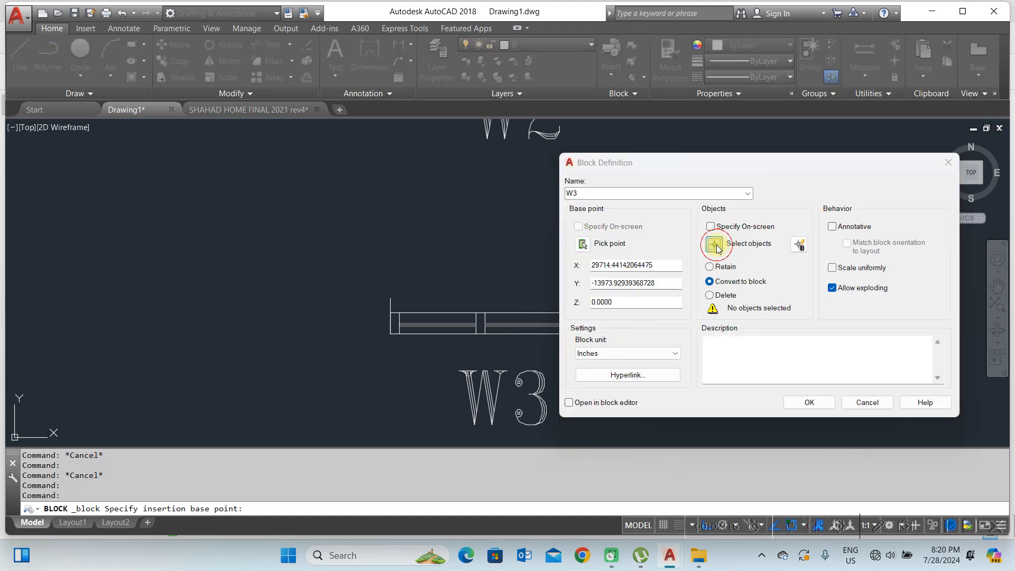
Step: Select all linework of the W3 window without its label and create the block, converting the originals
{"action": "left_click", "coordinate": [715, 244]}
{"action": "left_click", "coordinate": [694, 283]}
{"action": "left_click", "coordinate": [367, 348]}
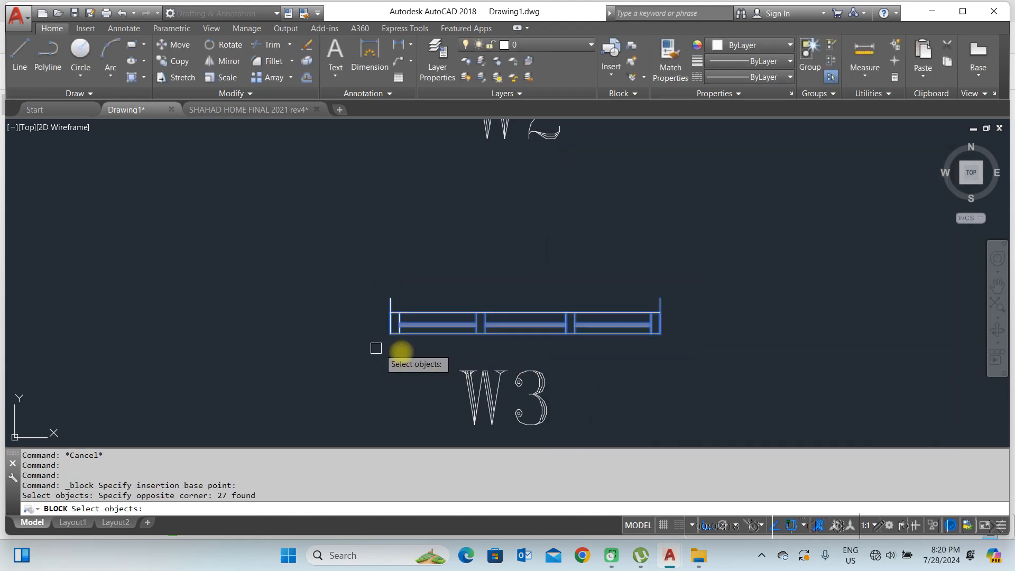
{"action": "key", "text": "Return"}
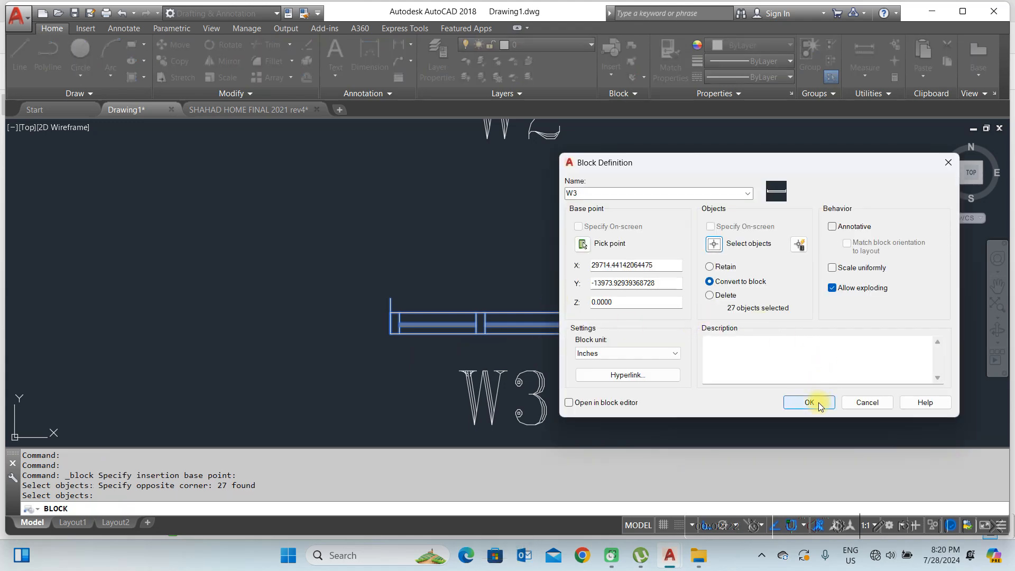
{"action": "left_click", "coordinate": [809, 403]}
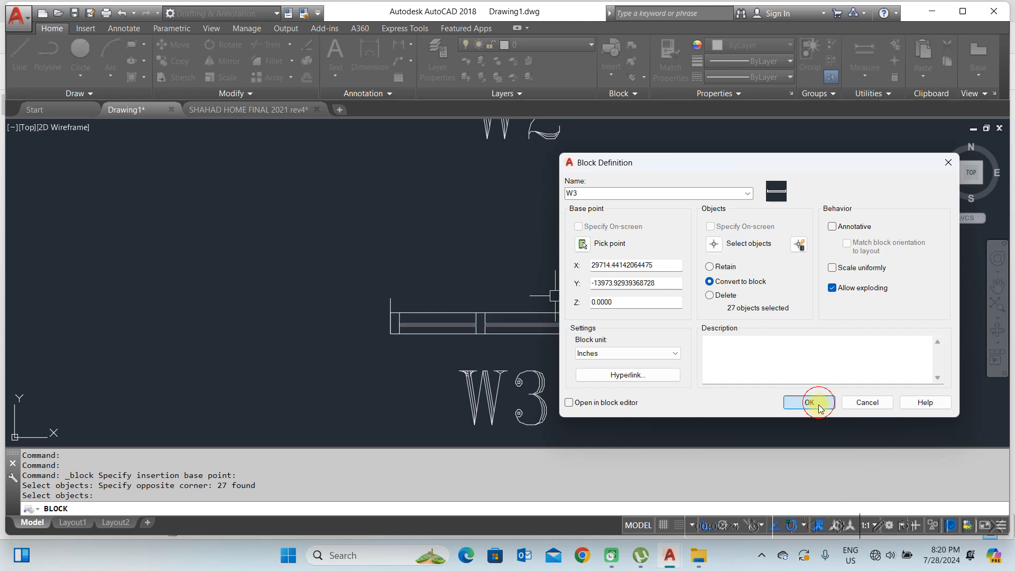
Step: Start a block definition named W4 with its base point at the midpoint of the four-pane window's lower edge
{"action": "scroll", "coordinate": [545, 298], "scroll_direction": "down", "scroll_amount": 5}
{"action": "scroll", "coordinate": [558, 342], "scroll_direction": "up", "scroll_amount": 4}
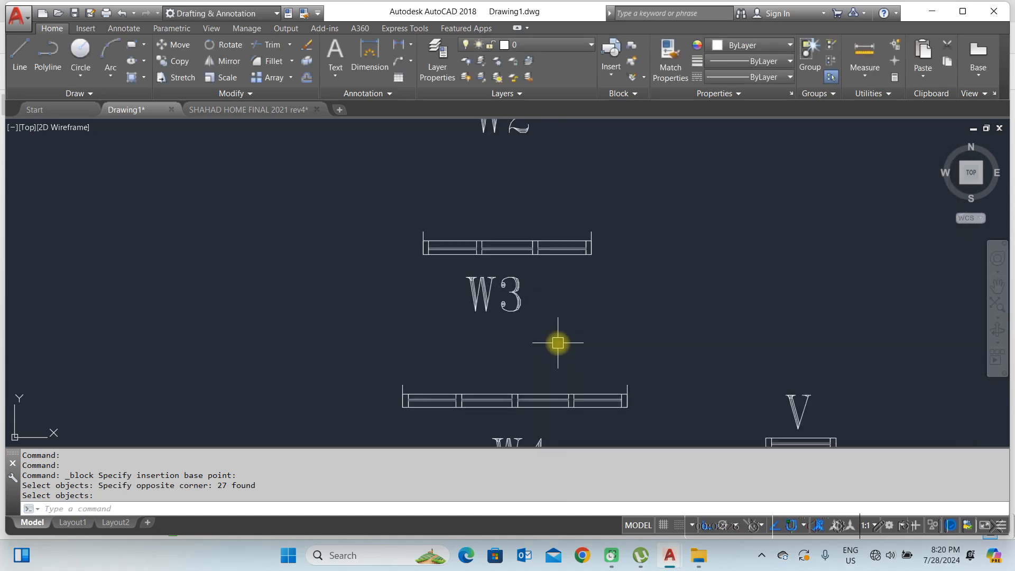
{"action": "middle_click_drag", "start_coordinate": [546, 342], "coordinate": [535, 297]}
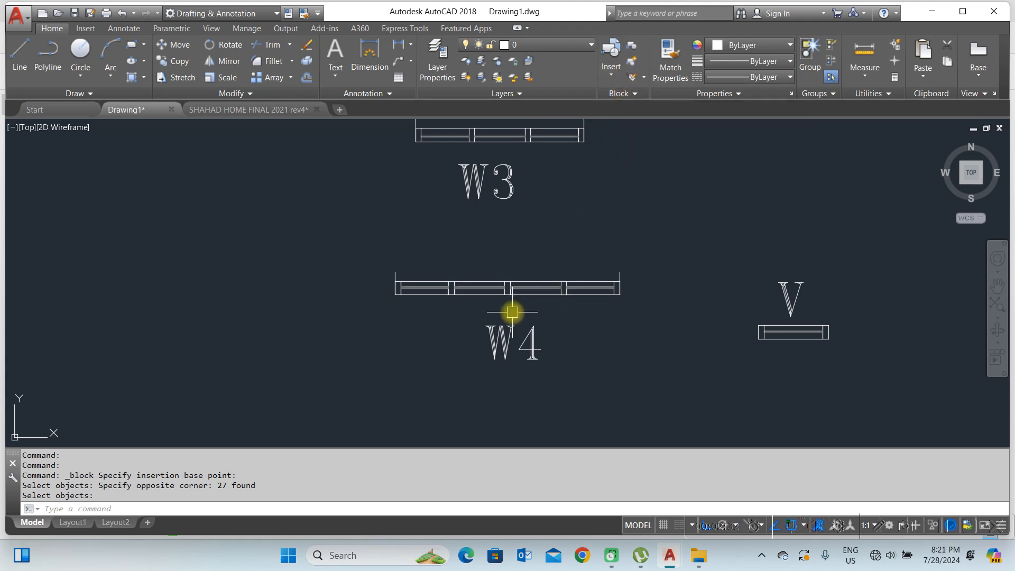
{"action": "type", "text": "B"}
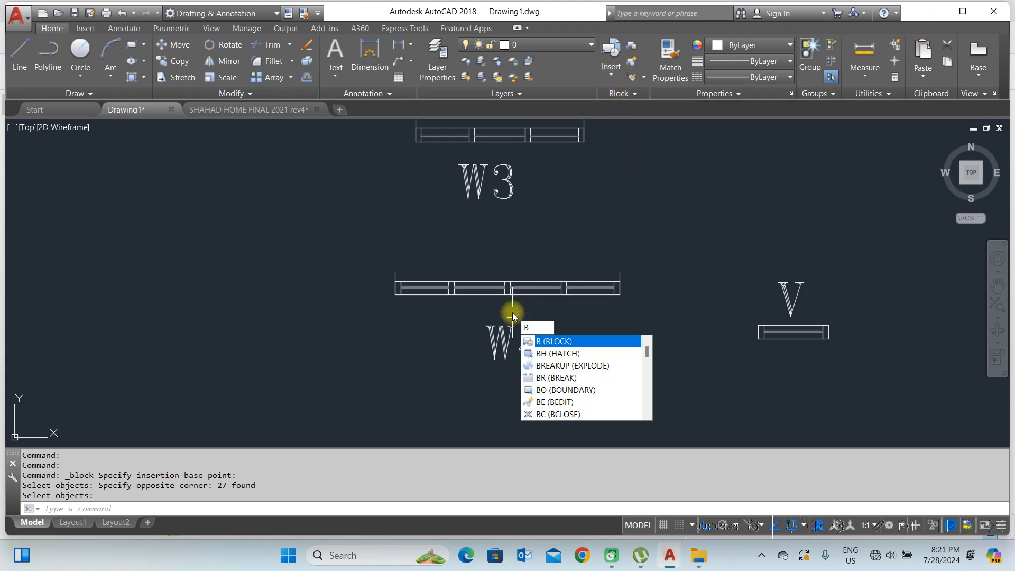
{"action": "key", "text": "Return"}
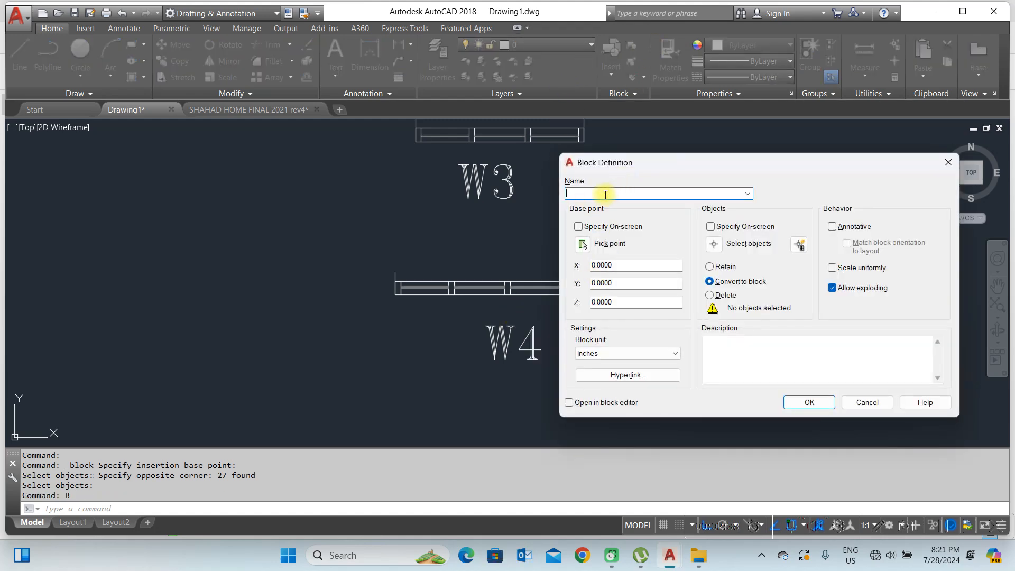
{"action": "type", "text": "W4"}
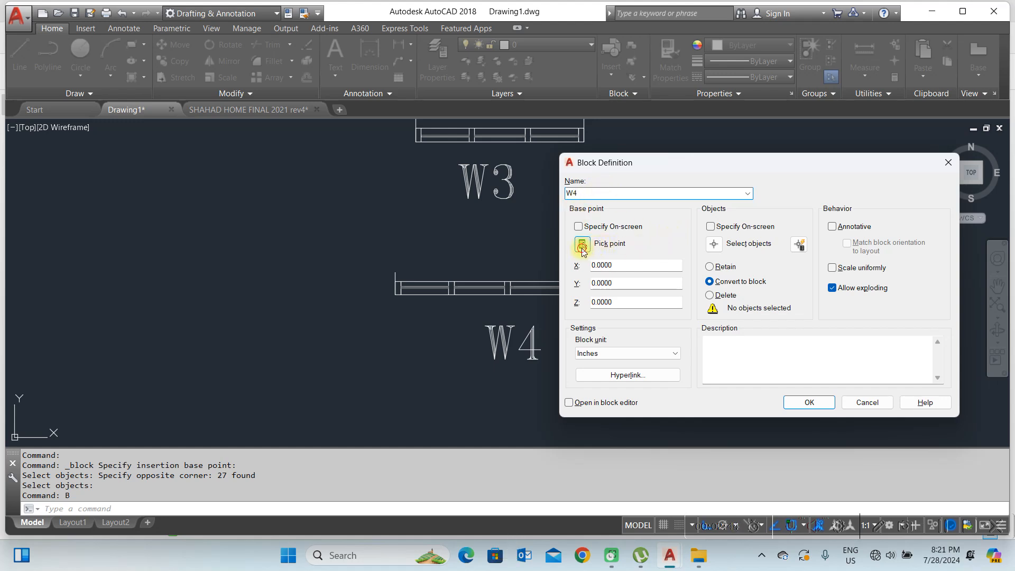
{"action": "left_click", "coordinate": [583, 246]}
{"action": "scroll", "coordinate": [506, 298], "scroll_direction": "up", "scroll_amount": 4}
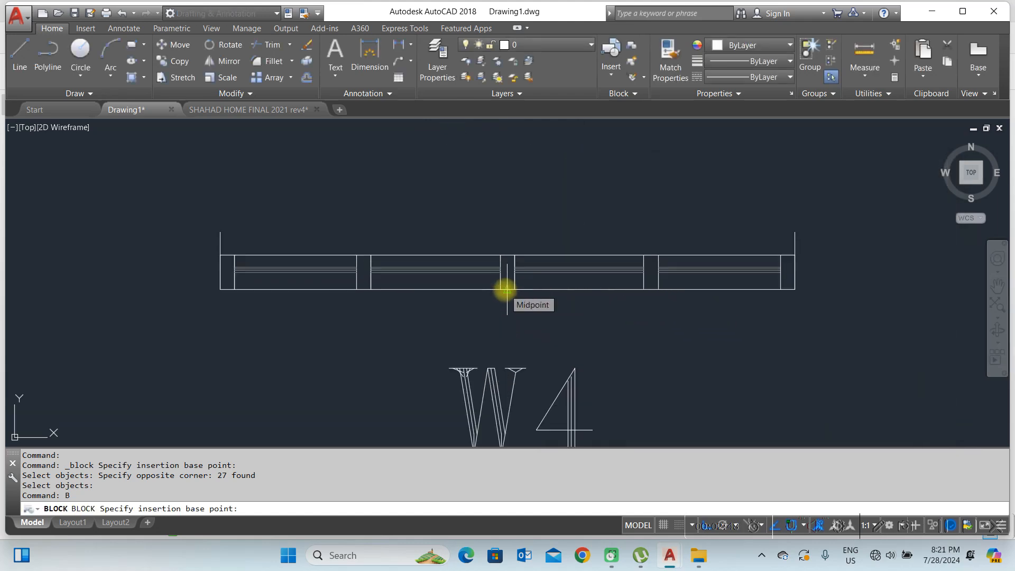
{"action": "left_click", "coordinate": [506, 289]}
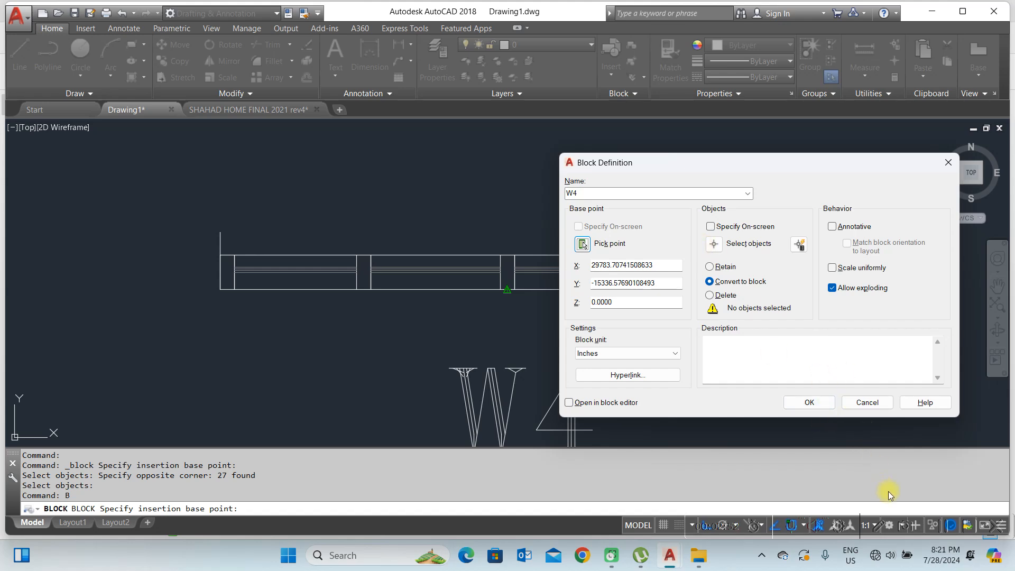
Step: Select all linework of the W4 window without its label and create the block, converting the originals
{"action": "left_click", "coordinate": [715, 248]}
{"action": "left_click", "coordinate": [818, 214]}
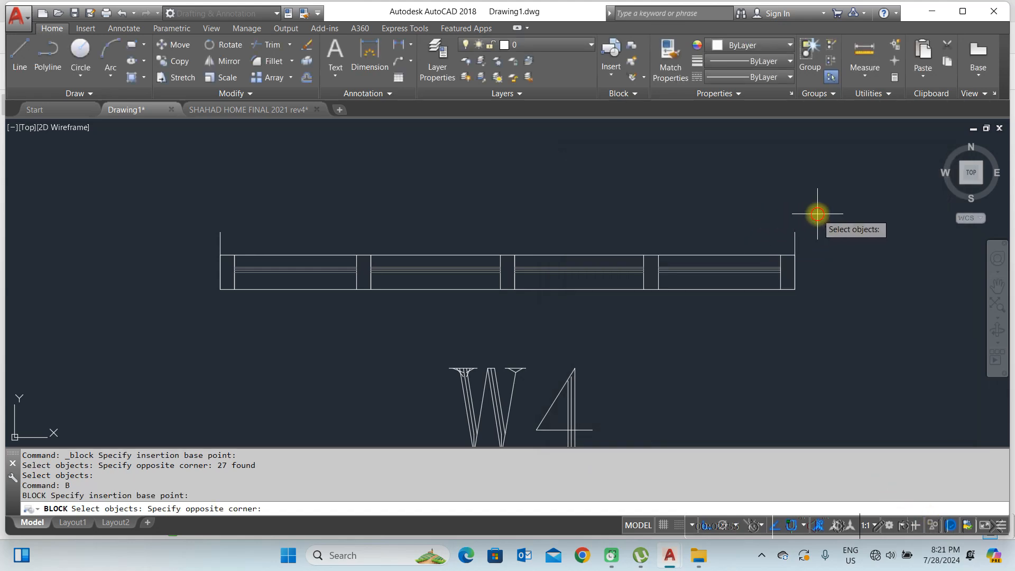
{"action": "left_click", "coordinate": [166, 306]}
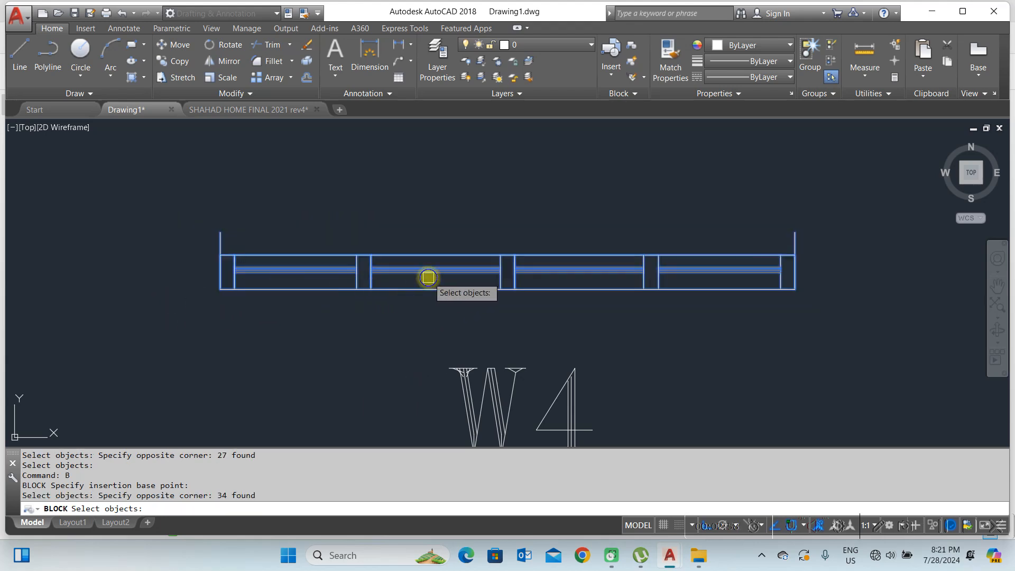
{"action": "key", "text": "Return"}
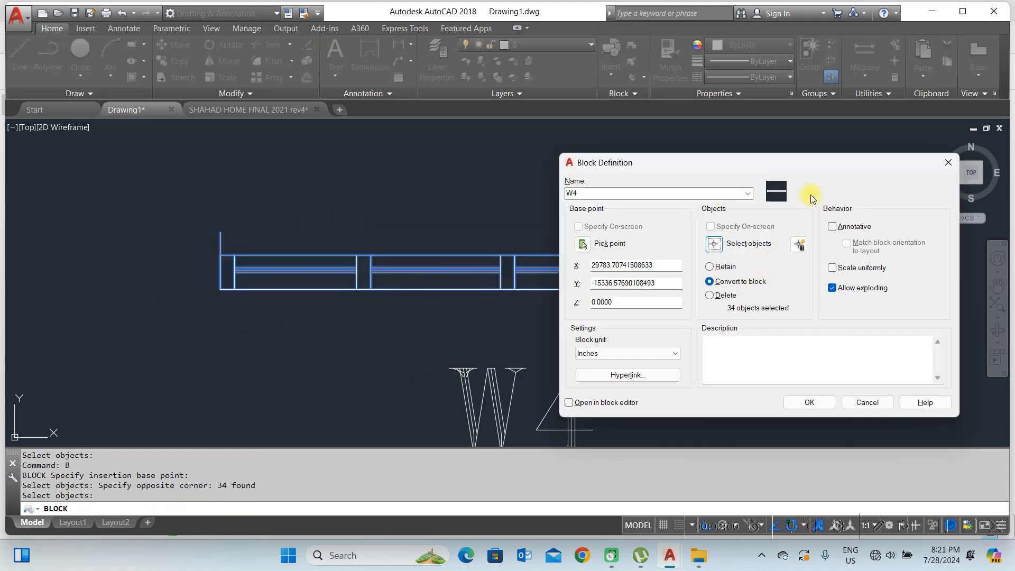
{"action": "left_click", "coordinate": [809, 403]}
Step: Start a block definition named D with its base point on the lower edge of the D door's hinge-side jamb
{"action": "scroll", "coordinate": [600, 264], "scroll_direction": "down", "scroll_amount": 8}
{"action": "middle_click_drag", "start_coordinate": [707, 258], "coordinate": [406, 338]}
{"action": "scroll", "coordinate": [747, 244], "scroll_direction": "up", "scroll_amount": 2}
{"action": "middle_click_drag", "start_coordinate": [696, 313], "coordinate": [666, 218]}
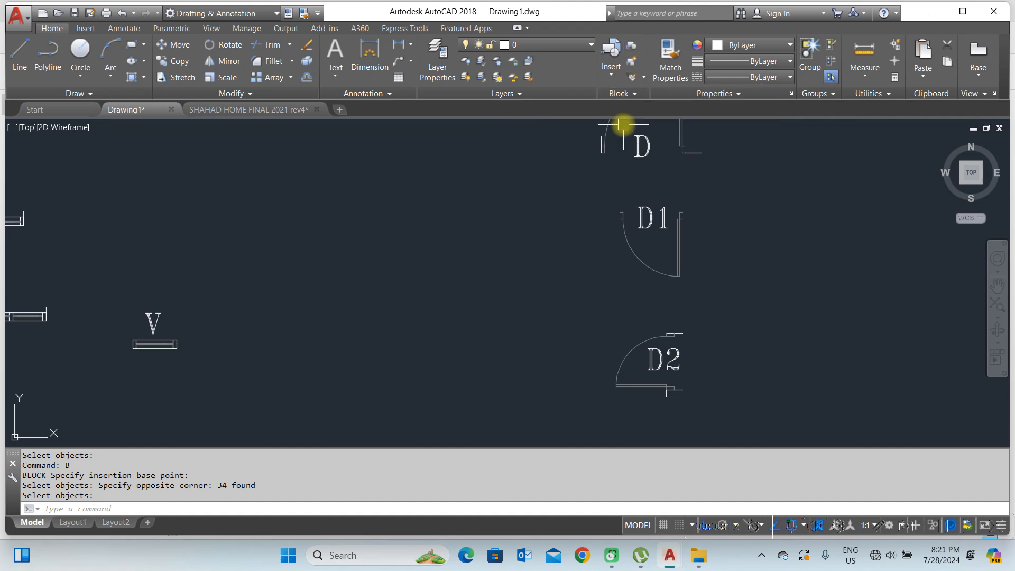
{"action": "type", "text": "B"}
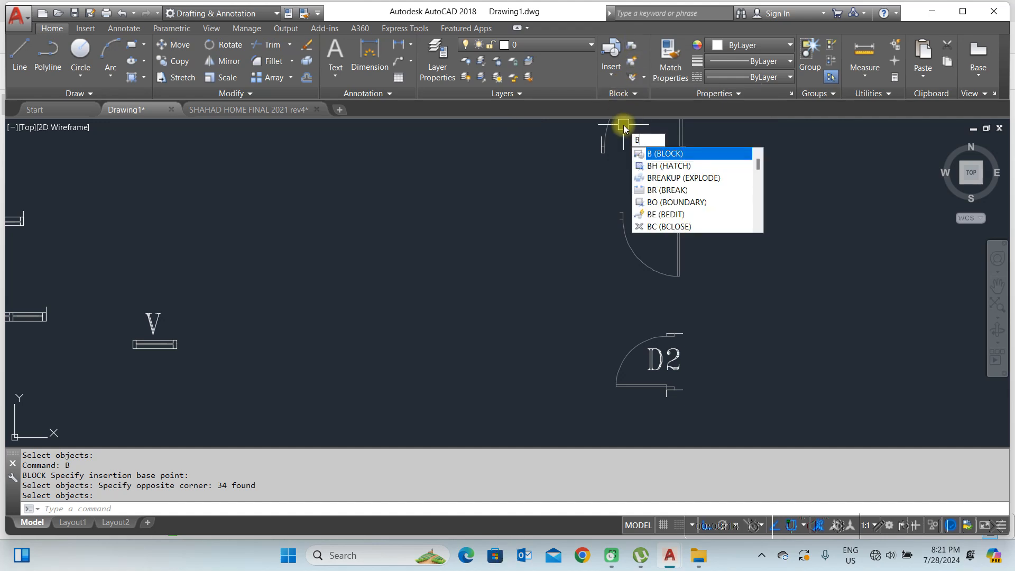
{"action": "key", "text": "Return"}
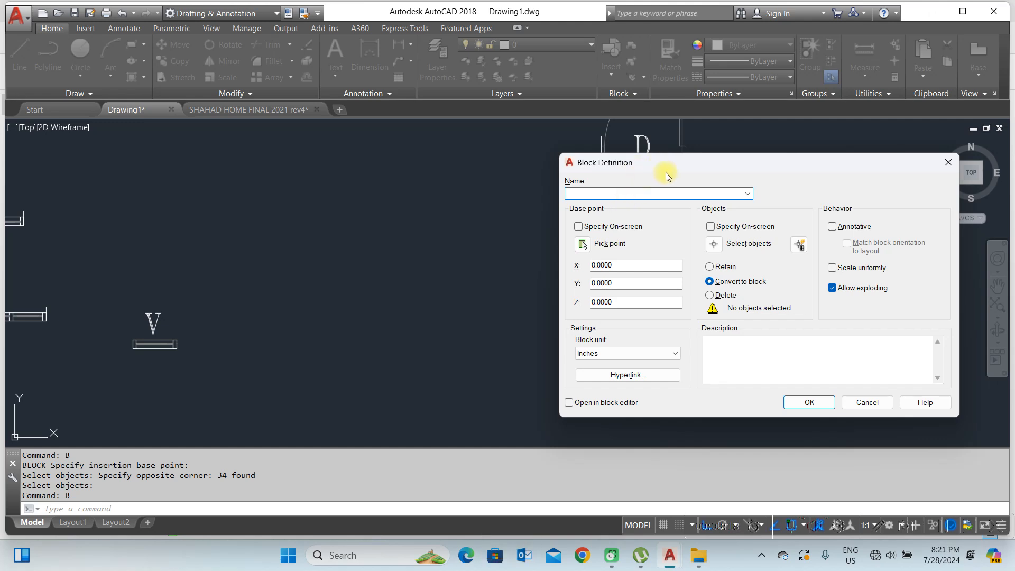
{"action": "type", "text": "D"}
{"action": "left_click", "coordinate": [582, 244]}
{"action": "left_click", "coordinate": [632, 204]}
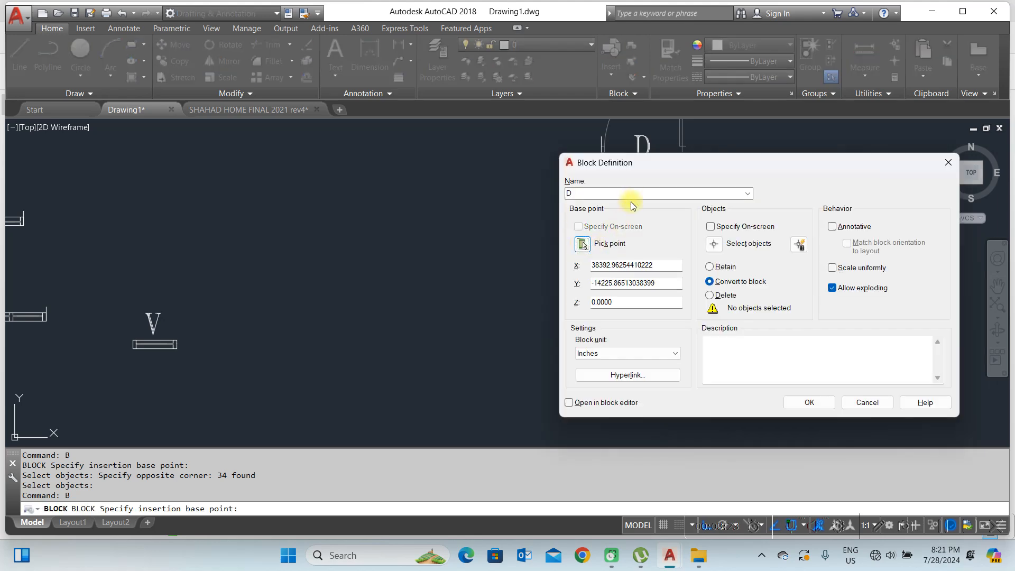
{"action": "left_click", "coordinate": [584, 244]}
{"action": "scroll", "coordinate": [687, 175], "scroll_direction": "up", "scroll_amount": 3}
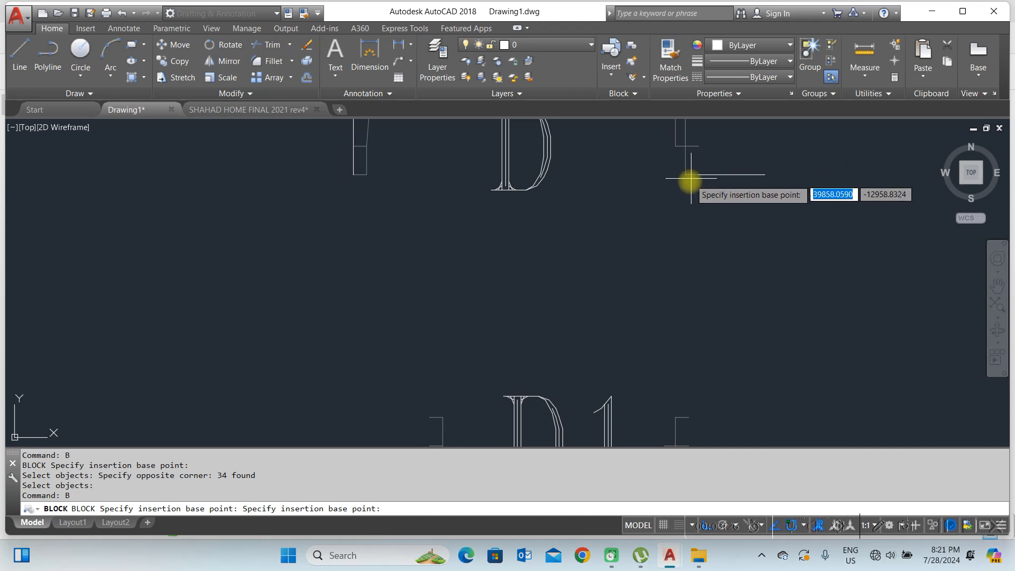
{"action": "left_click", "coordinate": [697, 176]}
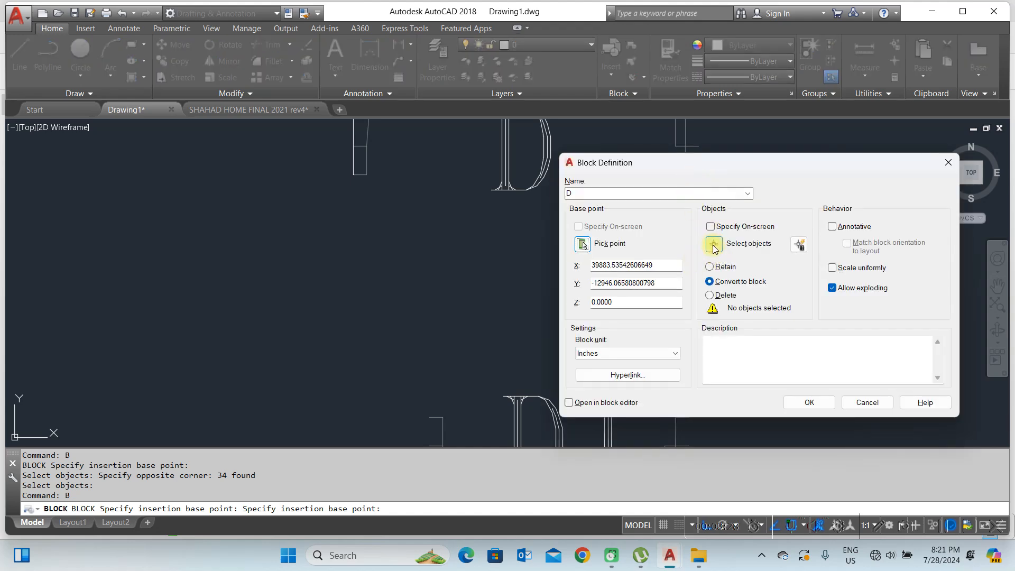
Step: Select the D door's leaf, swing arc and both jambs without the label and create the block, converting the originals
{"action": "left_click", "coordinate": [714, 244]}
{"action": "scroll", "coordinate": [622, 302], "scroll_direction": "down", "scroll_amount": 3}
{"action": "left_click", "coordinate": [668, 176]}
{"action": "left_click", "coordinate": [546, 231]}
{"action": "scroll", "coordinate": [614, 254], "scroll_direction": "up", "scroll_amount": 3}
{"action": "left_click", "coordinate": [760, 228]}
{"action": "left_click", "coordinate": [642, 338]}
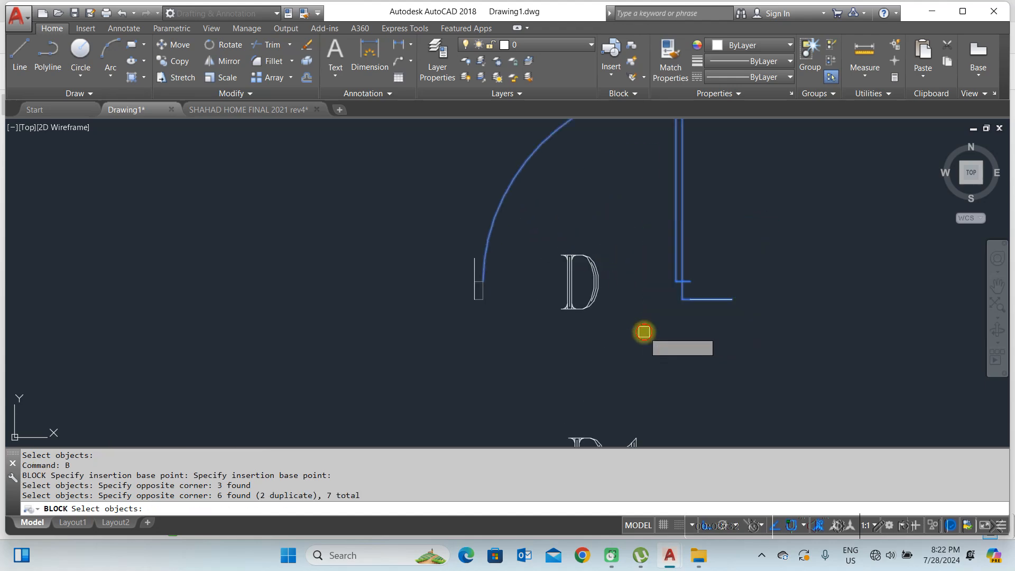
{"action": "left_click", "coordinate": [537, 246]}
{"action": "left_click", "coordinate": [415, 346]}
{"action": "key", "text": "Return"}
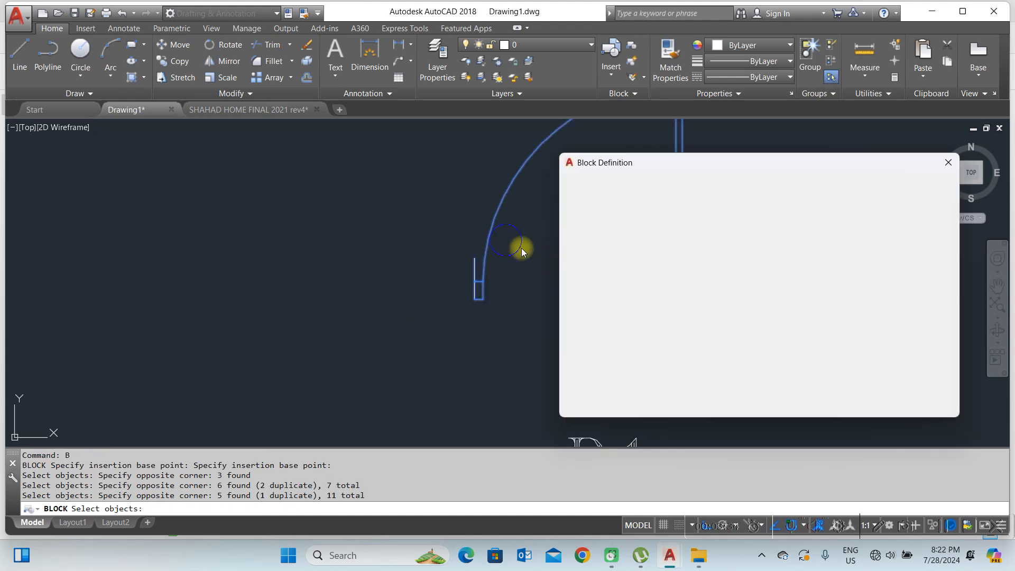
{"action": "left_click", "coordinate": [809, 403]}
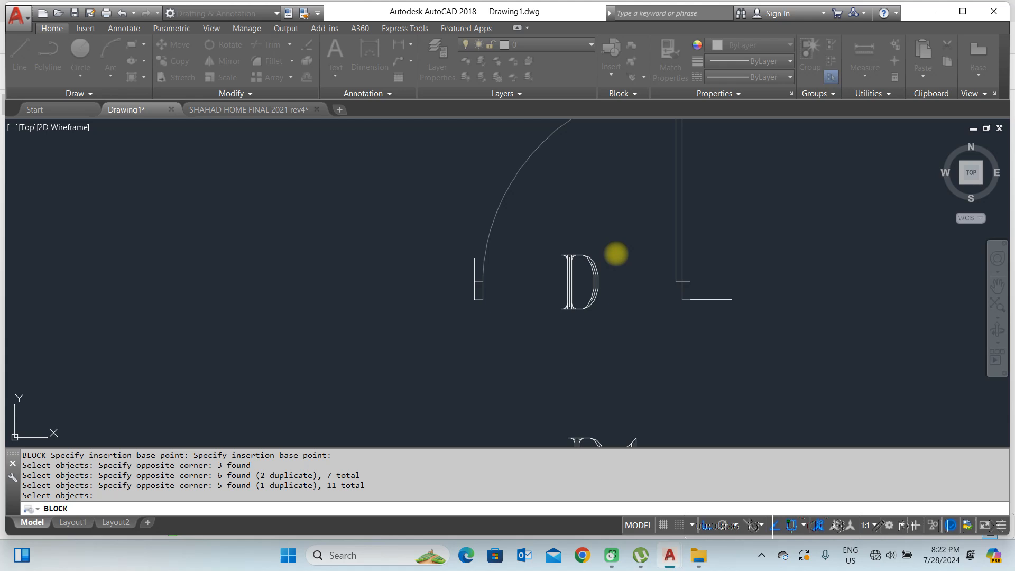
Step: Start a block definition named D1 with its base point at the outer endpoint of the hinge-side jamb's lower line
{"action": "scroll", "coordinate": [612, 296], "scroll_direction": "down", "scroll_amount": 2}
{"action": "middle_click_drag", "start_coordinate": [611, 324], "coordinate": [620, 230]}
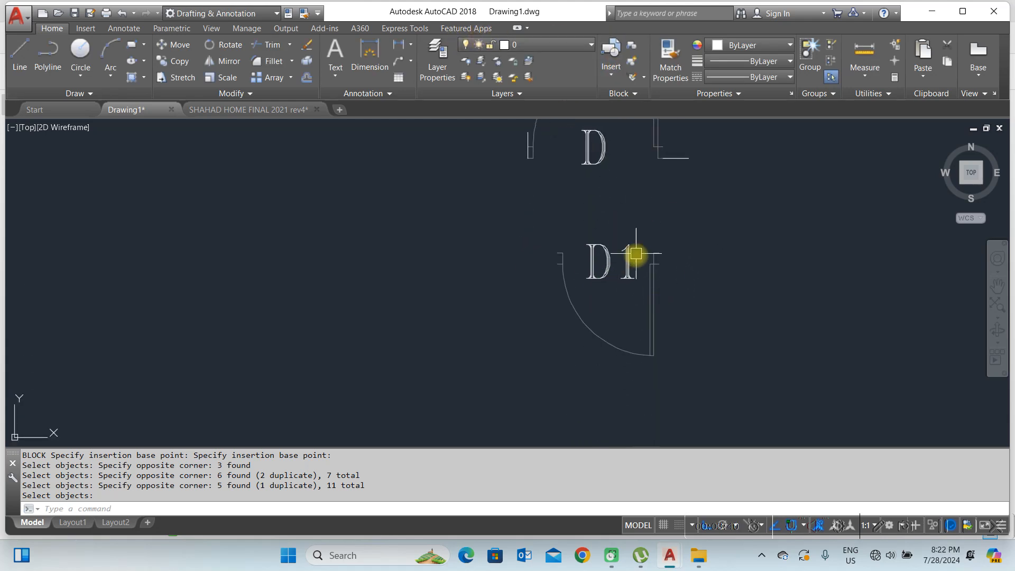
{"action": "left_click", "coordinate": [633, 49]}
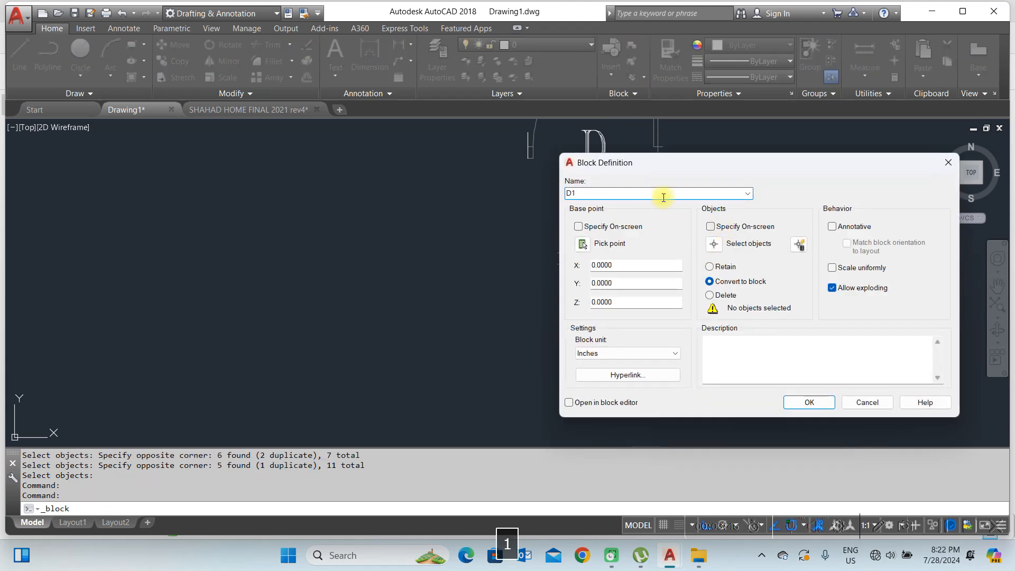
{"action": "left_click", "coordinate": [584, 244]}
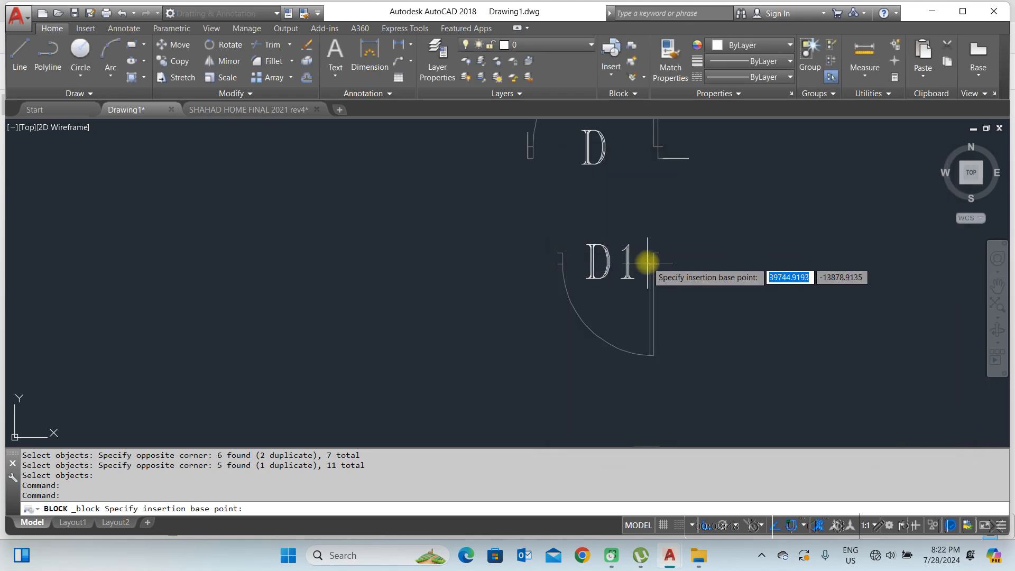
{"action": "scroll", "coordinate": [656, 264], "scroll_direction": "up", "scroll_amount": 3}
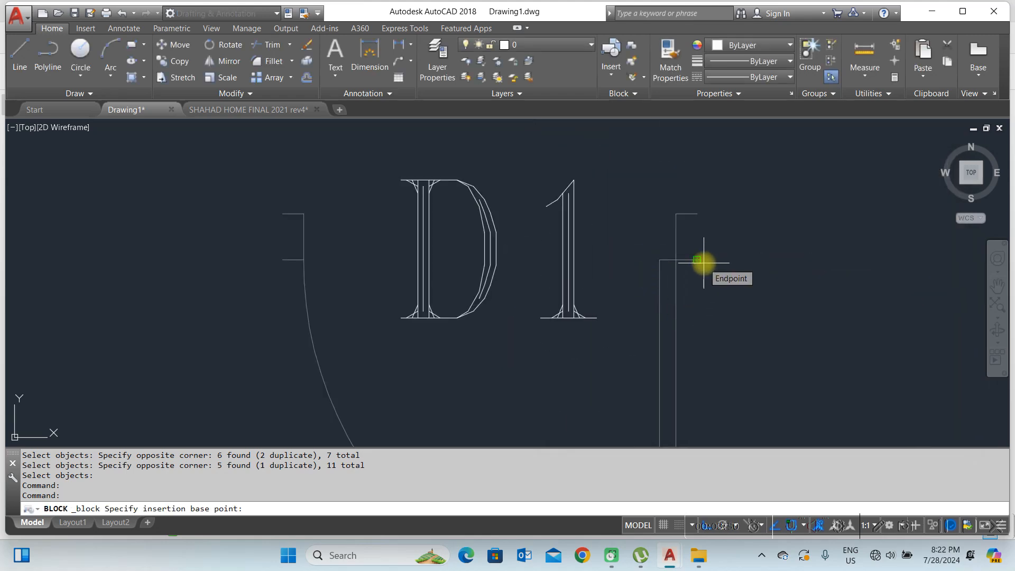
{"action": "left_click", "coordinate": [702, 261]}
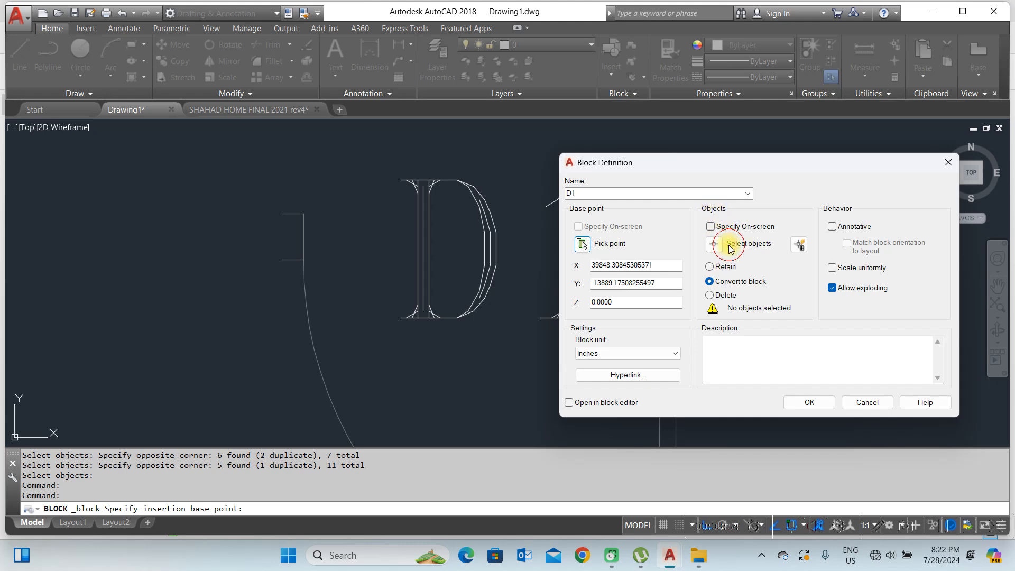
Step: Select the D1 door's leaf, swing arc and both jambs without the label and create the block, converting the originals
{"action": "left_click", "coordinate": [721, 247]}
{"action": "scroll", "coordinate": [692, 174], "scroll_direction": "down", "scroll_amount": 5}
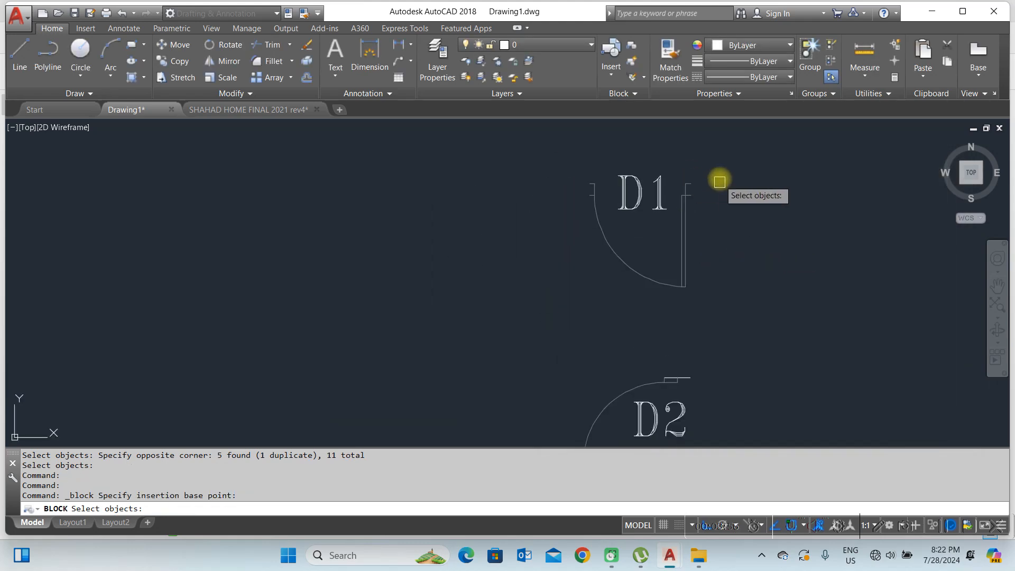
{"action": "left_click", "coordinate": [719, 177]}
{"action": "left_click", "coordinate": [686, 295]}
{"action": "left_click", "coordinate": [706, 288]}
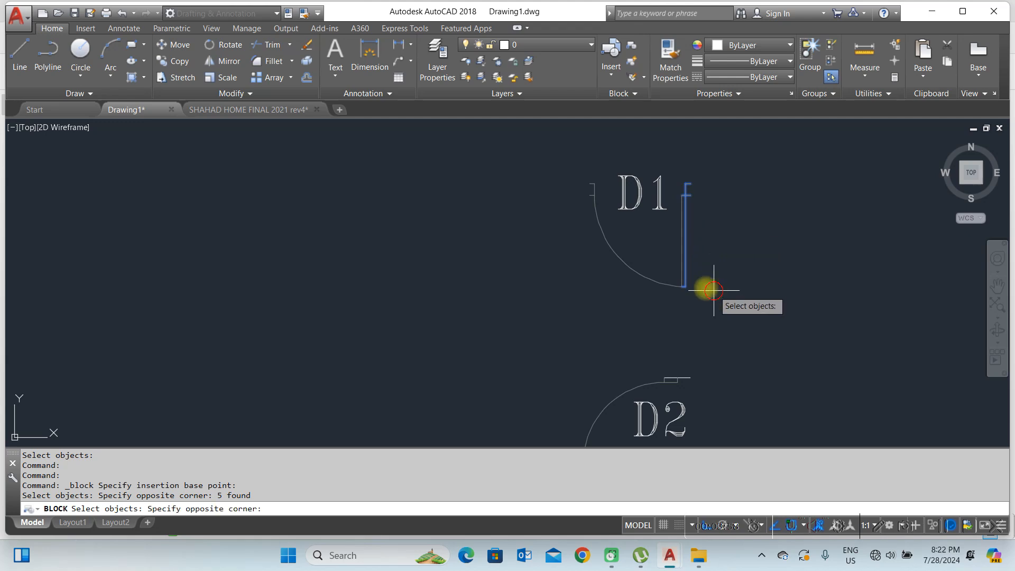
{"action": "left_click", "coordinate": [612, 265]}
{"action": "scroll", "coordinate": [589, 163], "scroll_direction": "up", "scroll_amount": 2}
{"action": "left_click", "coordinate": [557, 164]}
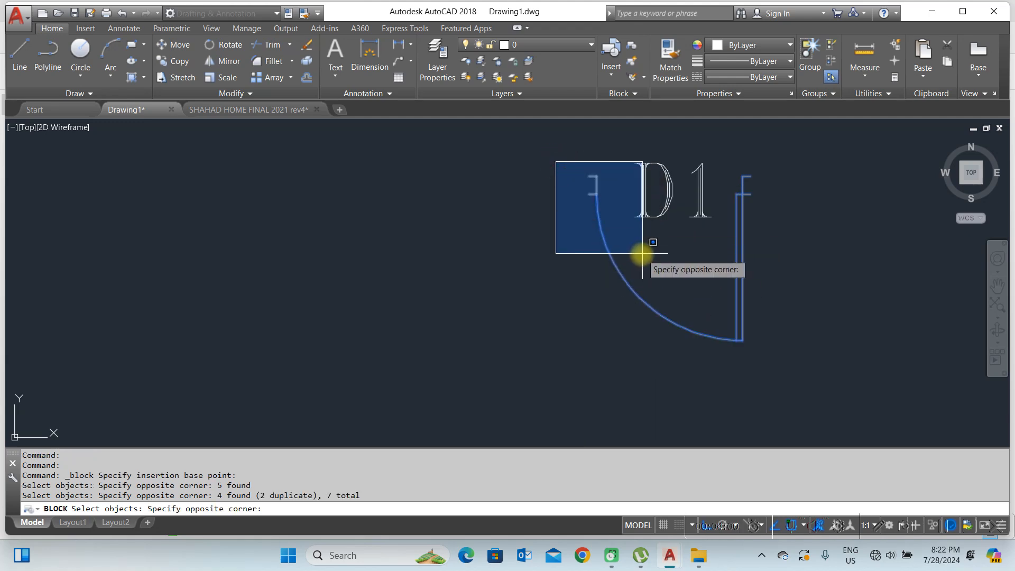
{"action": "left_click", "coordinate": [743, 281]}
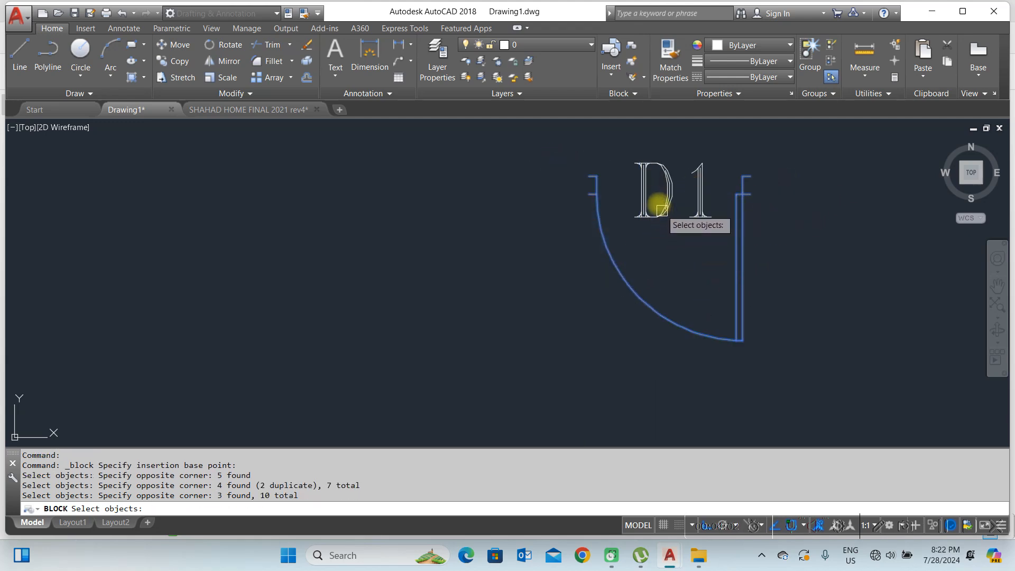
{"action": "key", "text": "Return"}
{"action": "left_click", "coordinate": [800, 403]}
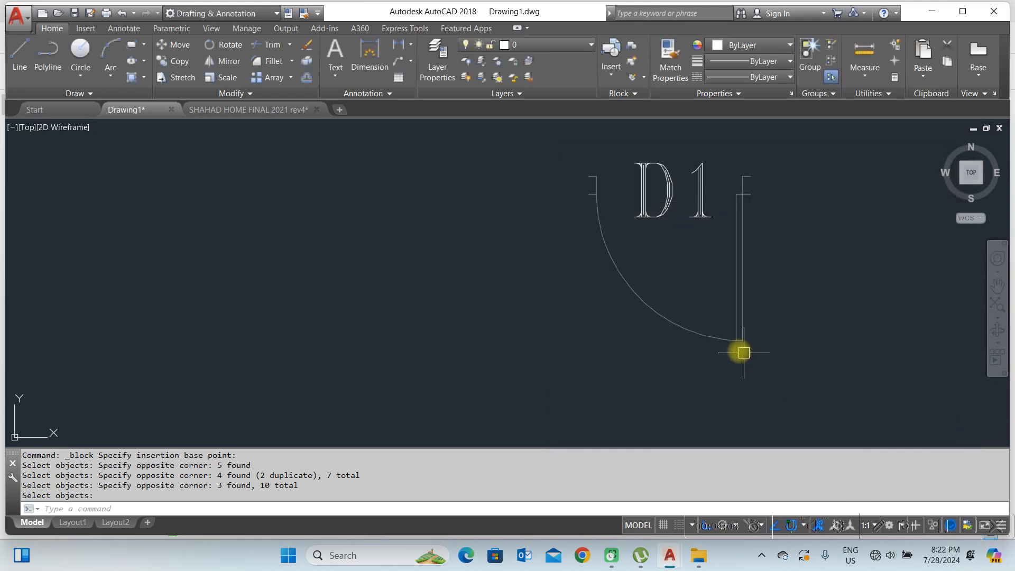
Step: Examine the symbol set and the wall layout of the cyan floor plan that has no doors or windows
{"action": "scroll", "coordinate": [694, 303], "scroll_direction": "down", "scroll_amount": 3}
{"action": "scroll", "coordinate": [695, 299], "scroll_direction": "down", "scroll_amount": 2}
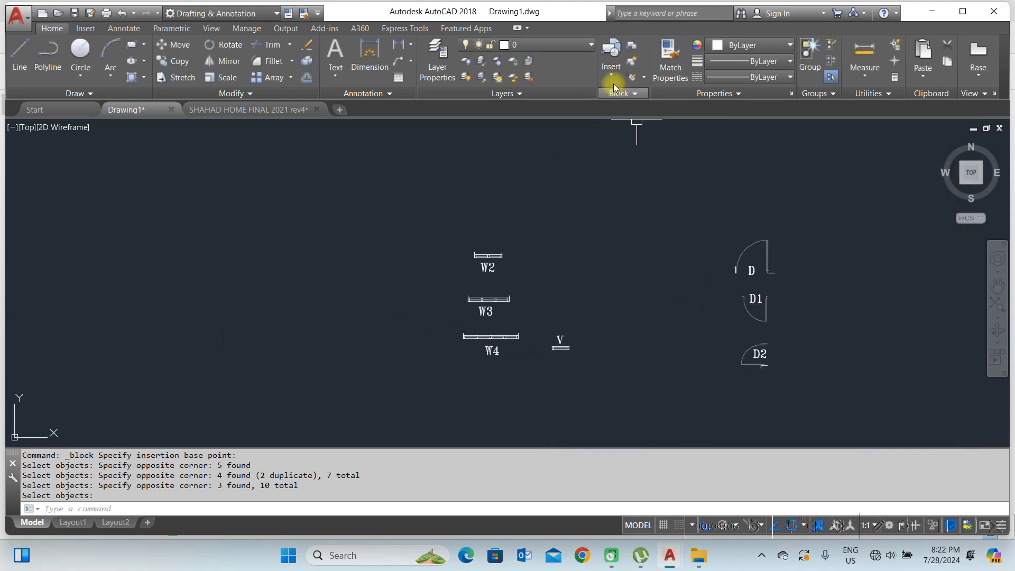
{"action": "scroll", "coordinate": [768, 314], "scroll_direction": "down", "scroll_amount": 2}
{"action": "scroll", "coordinate": [692, 280], "scroll_direction": "down", "scroll_amount": 2}
{"action": "middle_click_drag", "start_coordinate": [768, 208], "coordinate": [762, 309]}
{"action": "scroll", "coordinate": [436, 306], "scroll_direction": "up", "scroll_amount": 3}
{"action": "scroll", "coordinate": [525, 266], "scroll_direction": "up", "scroll_amount": 2}
{"action": "scroll", "coordinate": [481, 296], "scroll_direction": "up", "scroll_amount": 3}
{"action": "scroll", "coordinate": [528, 308], "scroll_direction": "down", "scroll_amount": 3}
{"action": "scroll", "coordinate": [619, 197], "scroll_direction": "down", "scroll_amount": 2}
{"action": "middle_click_drag", "start_coordinate": [620, 198], "coordinate": [484, 370]}
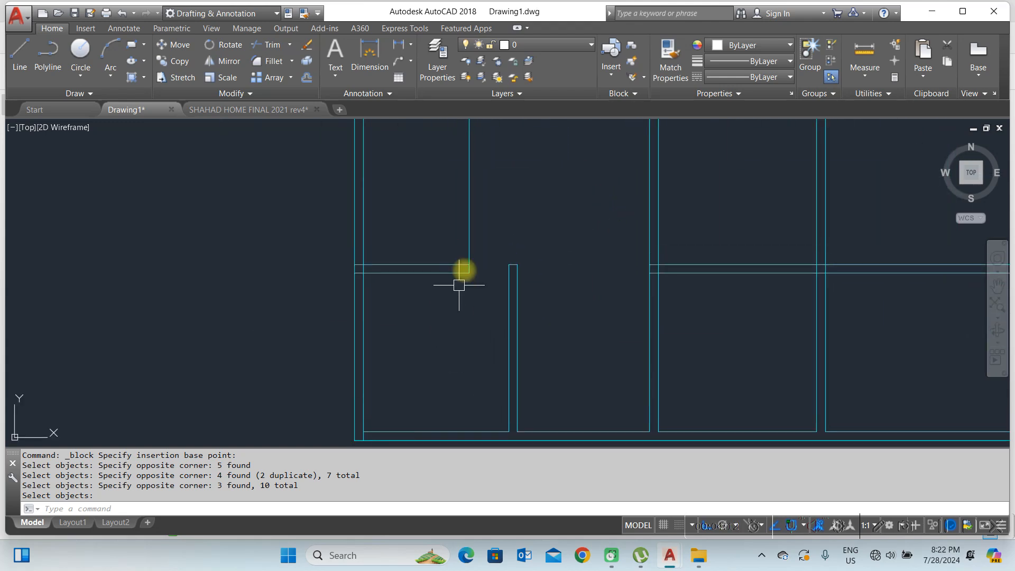
Step: Examine the door and window positions around the work area, toilet and master bedroom in the labelled reference plan
{"action": "scroll", "coordinate": [378, 239], "scroll_direction": "down", "scroll_amount": 5}
{"action": "middle_click_drag", "start_coordinate": [768, 267], "coordinate": [423, 265]}
{"action": "scroll", "coordinate": [617, 175], "scroll_direction": "up", "scroll_amount": 6}
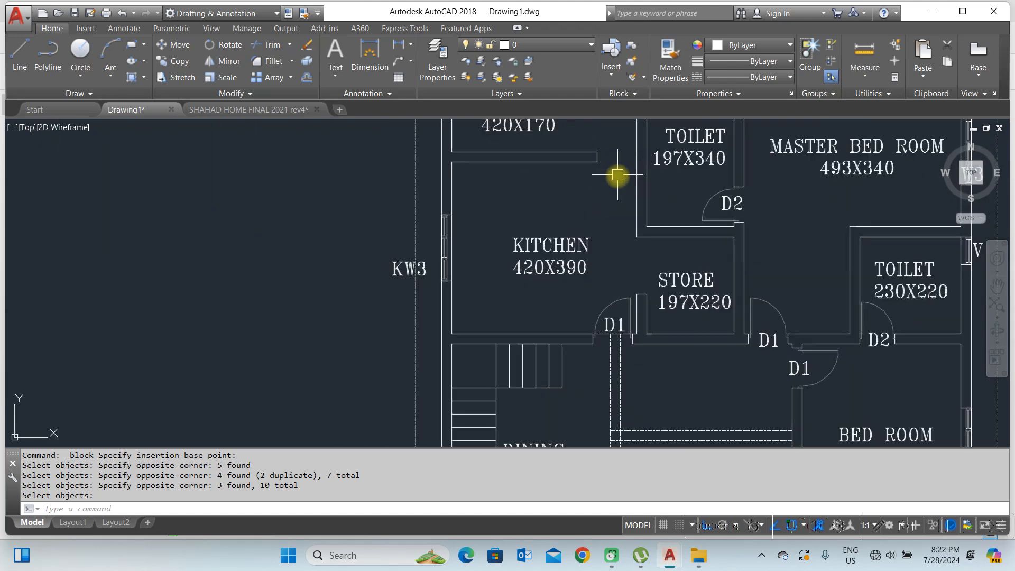
{"action": "scroll", "coordinate": [615, 329], "scroll_direction": "up", "scroll_amount": 4}
{"action": "scroll", "coordinate": [645, 270], "scroll_direction": "down", "scroll_amount": 6}
{"action": "middle_click_drag", "start_coordinate": [624, 236], "coordinate": [584, 290]}
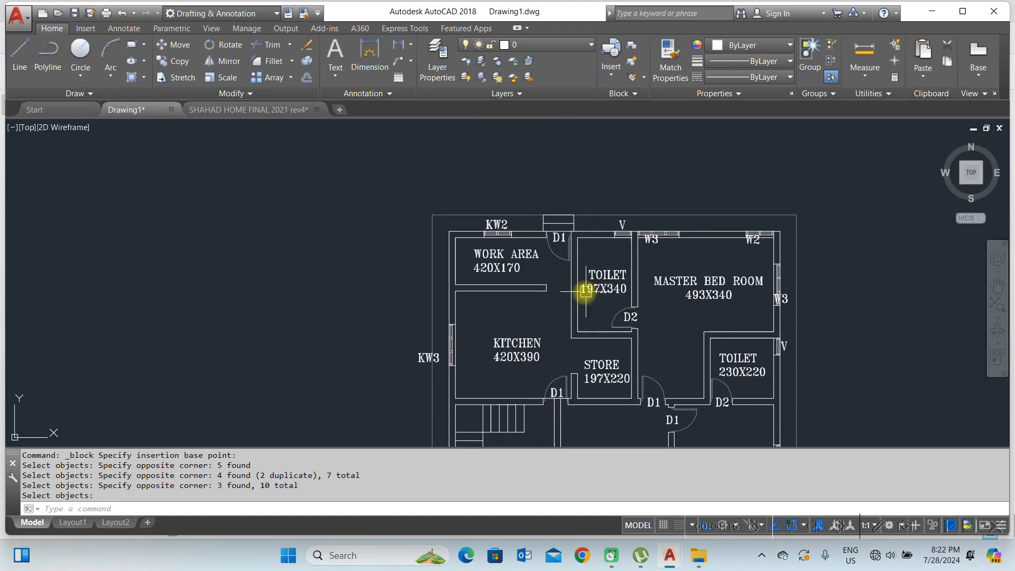
{"action": "scroll", "coordinate": [585, 290], "scroll_direction": "up", "scroll_amount": 4}
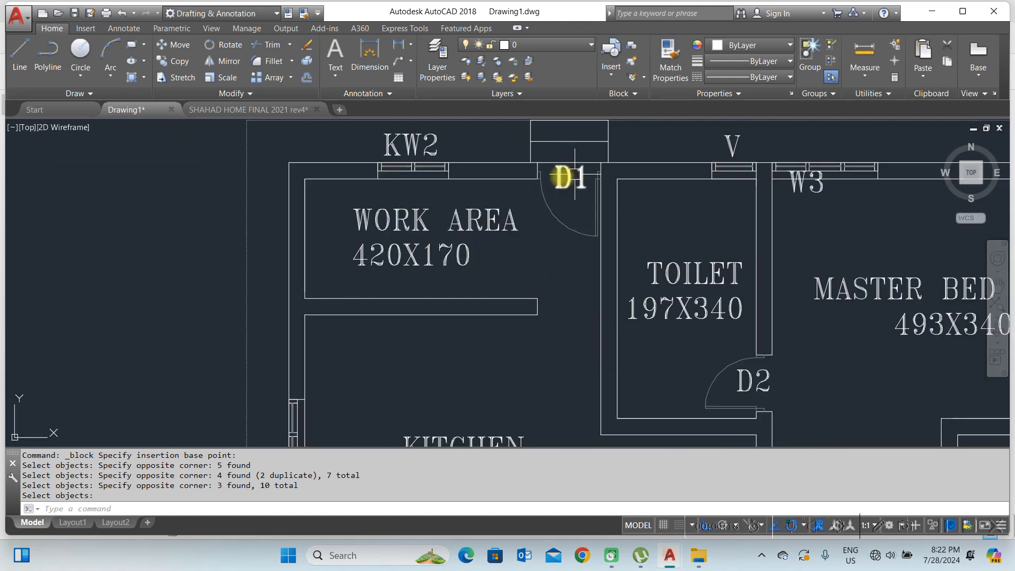
{"action": "middle_click_drag", "start_coordinate": [698, 190], "coordinate": [533, 236]}
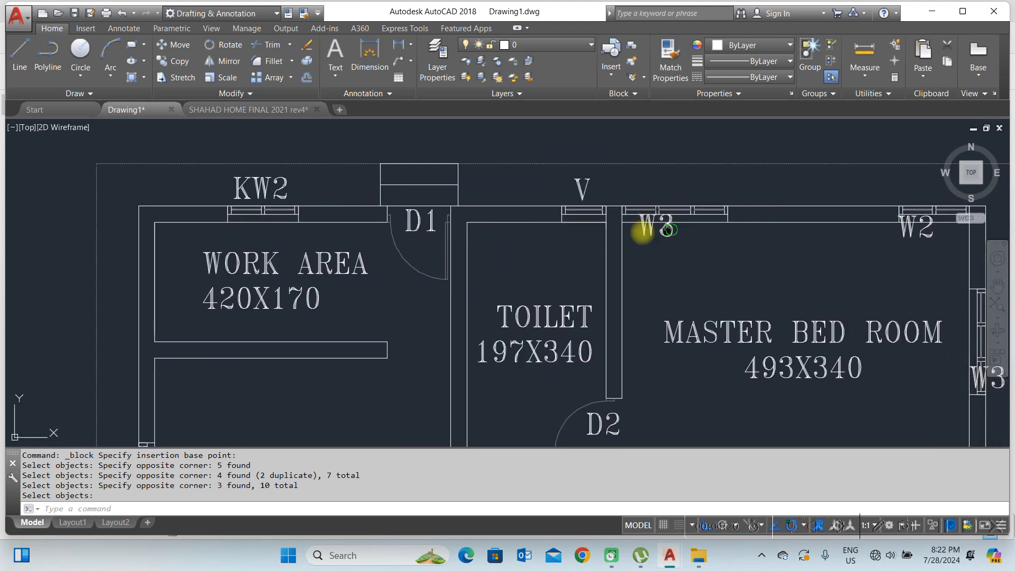
Step: Examine the window and door positions from the toilet and master bedroom down to the drawing room, sitout and car porches in the reference plan
{"action": "middle_click_drag", "start_coordinate": [814, 235], "coordinate": [642, 235]}
{"action": "middle_click_drag", "start_coordinate": [756, 241], "coordinate": [604, 153]}
{"action": "scroll", "coordinate": [603, 158], "scroll_direction": "down", "scroll_amount": 2}
{"action": "scroll", "coordinate": [632, 300], "scroll_direction": "up", "scroll_amount": 2}
{"action": "middle_click_drag", "start_coordinate": [557, 324], "coordinate": [664, 294]}
{"action": "mouse_move", "coordinate": [584, 333]}
{"action": "middle_mouse_down"}
{"action": "mouse_move", "coordinate": [675, 253]}
{"action": "mouse_move", "coordinate": [688, 214]}
{"action": "middle_mouse_up"}
{"action": "middle_click_drag", "start_coordinate": [569, 314], "coordinate": [660, 158]}
{"action": "middle_click_drag", "start_coordinate": [649, 298], "coordinate": [551, 197]}
{"action": "middle_click_drag", "start_coordinate": [810, 298], "coordinate": [809, 177]}
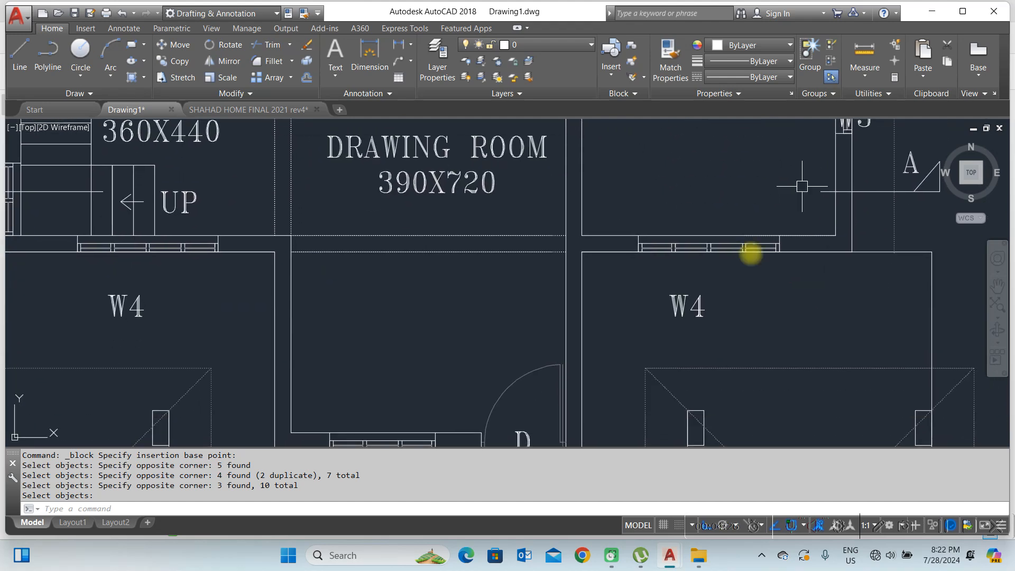
{"action": "middle_click_drag", "start_coordinate": [682, 370], "coordinate": [773, 196]}
{"action": "middle_click_drag", "start_coordinate": [492, 367], "coordinate": [527, 253]}
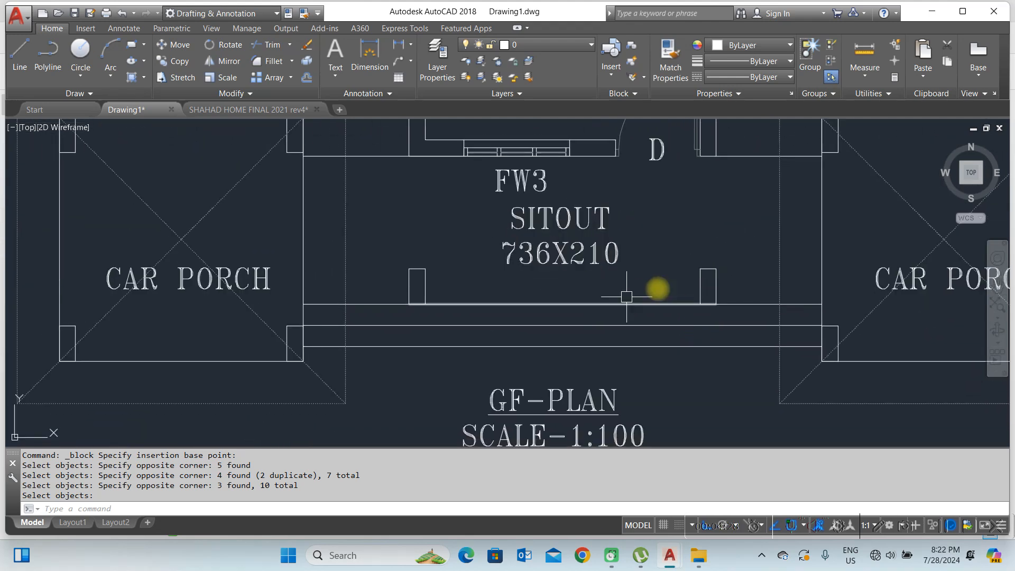
{"action": "scroll", "coordinate": [588, 300], "scroll_direction": "down", "scroll_amount": 4}
{"action": "scroll", "coordinate": [659, 279], "scroll_direction": "up", "scroll_amount": 6}
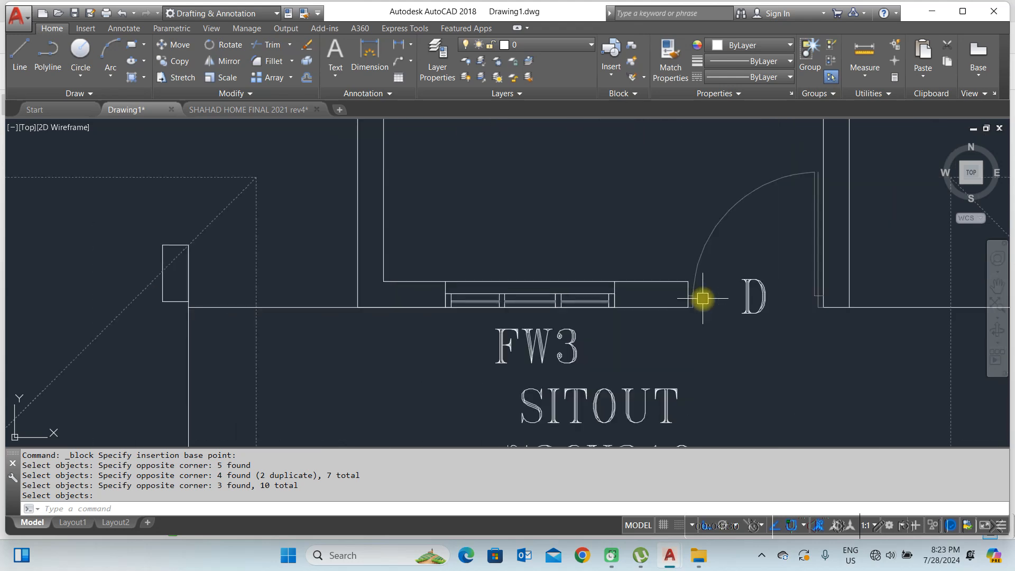
{"action": "scroll", "coordinate": [687, 280], "scroll_direction": "down", "scroll_amount": 10}
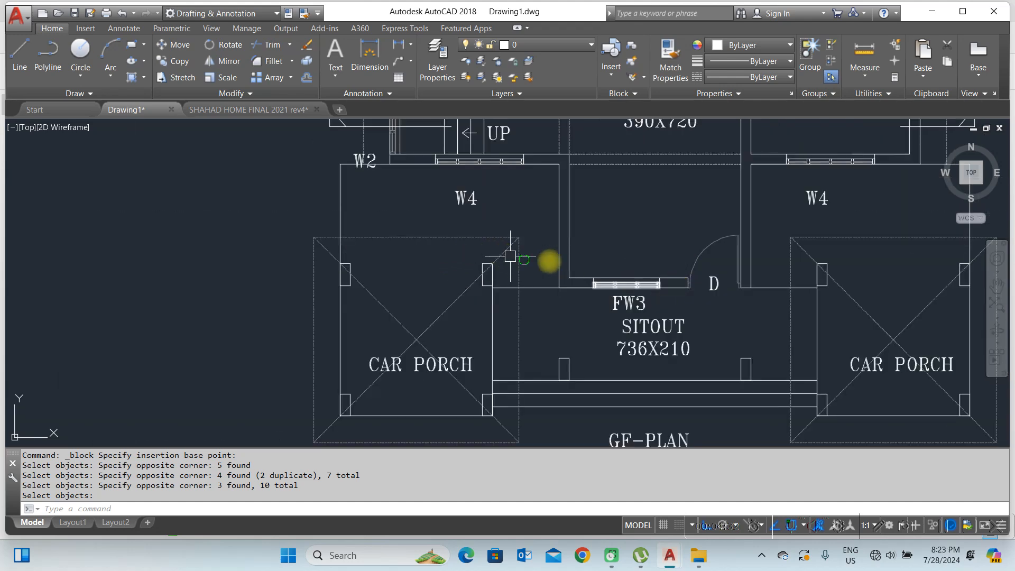
Step: Insert the W3 window block at scale 1 and rotation 0 on the inner line of the cyan plan's bottom wall, in the lower-left room
{"action": "middle_click_drag", "start_coordinate": [305, 238], "coordinate": [703, 213]}
{"action": "scroll", "coordinate": [487, 201], "scroll_direction": "up", "scroll_amount": 4}
{"action": "scroll", "coordinate": [632, 251], "scroll_direction": "up", "scroll_amount": 2}
{"action": "middle_click_drag", "start_coordinate": [632, 251], "coordinate": [496, 282]}
{"action": "middle_click_drag", "start_coordinate": [487, 225], "coordinate": [368, 260]}
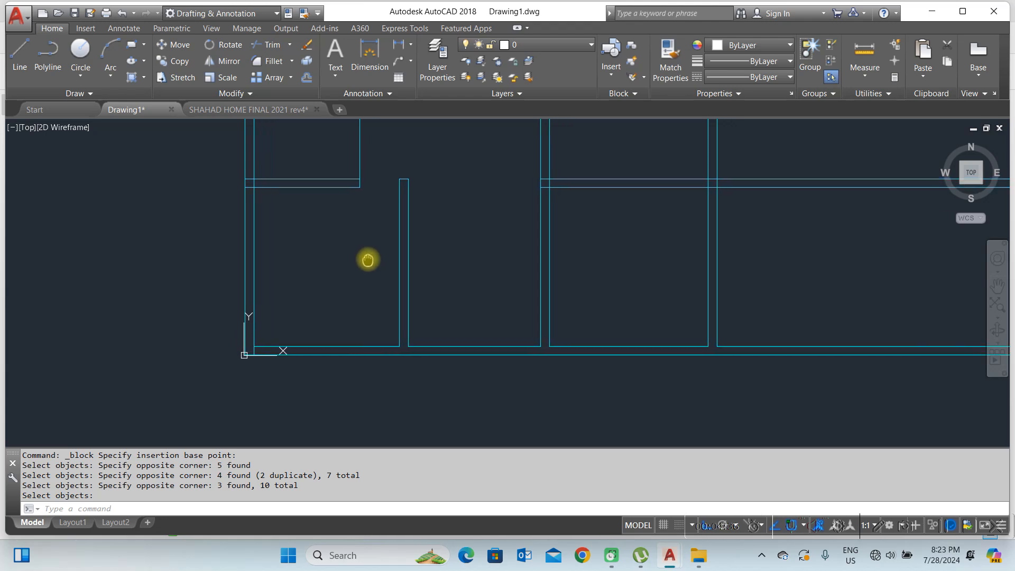
{"action": "left_click", "coordinate": [609, 69]}
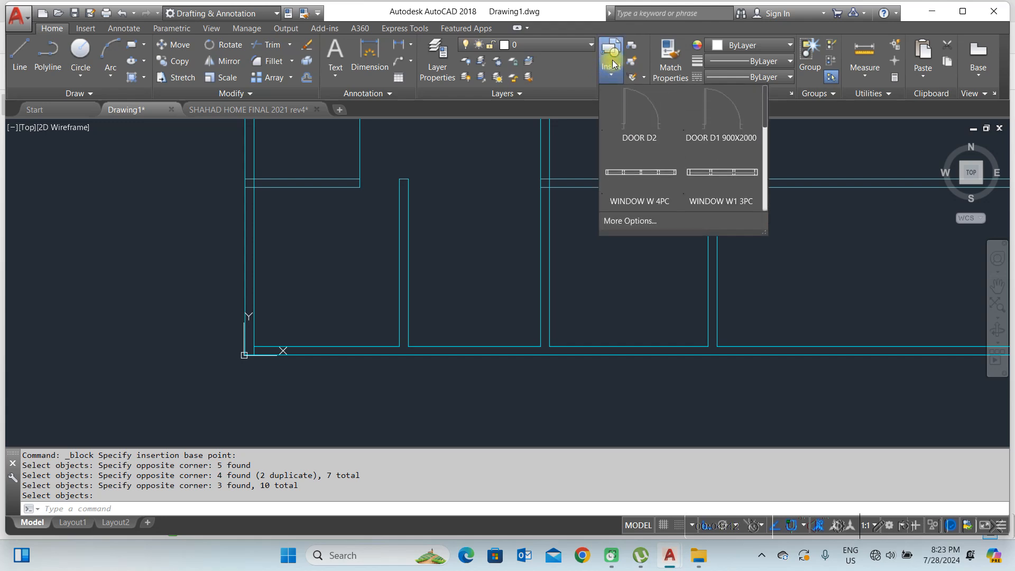
{"action": "scroll", "coordinate": [693, 174], "scroll_direction": "down", "scroll_amount": 1}
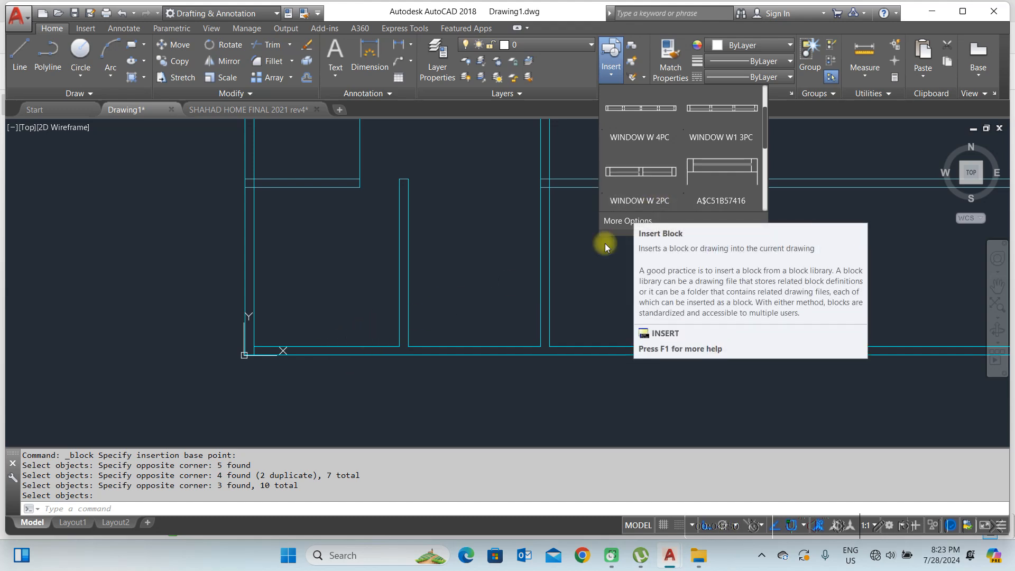
{"action": "scroll", "coordinate": [655, 165], "scroll_direction": "up", "scroll_amount": 1}
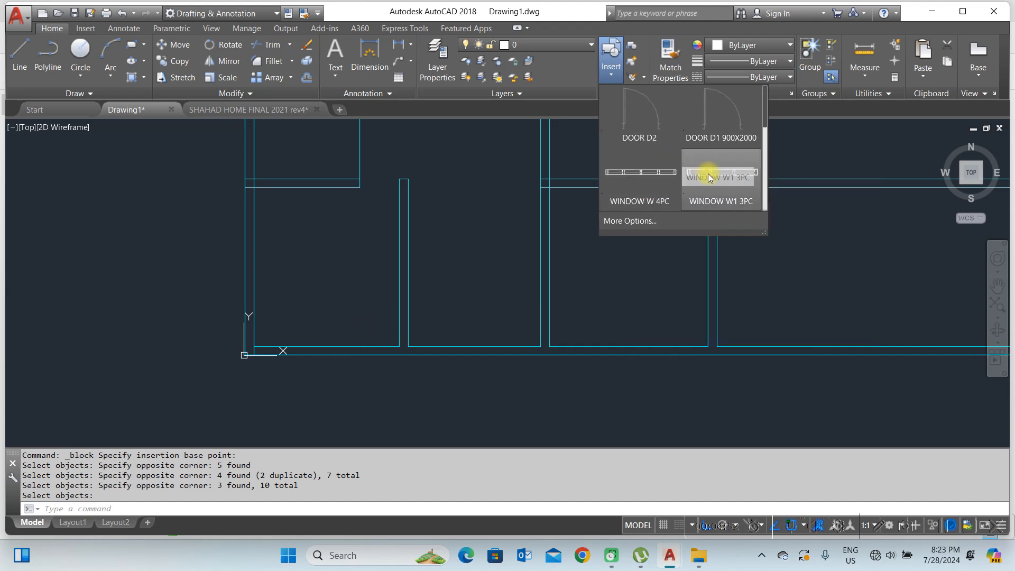
{"action": "scroll", "coordinate": [694, 154], "scroll_direction": "down", "scroll_amount": 2}
{"action": "scroll", "coordinate": [690, 158], "scroll_direction": "down", "scroll_amount": 1}
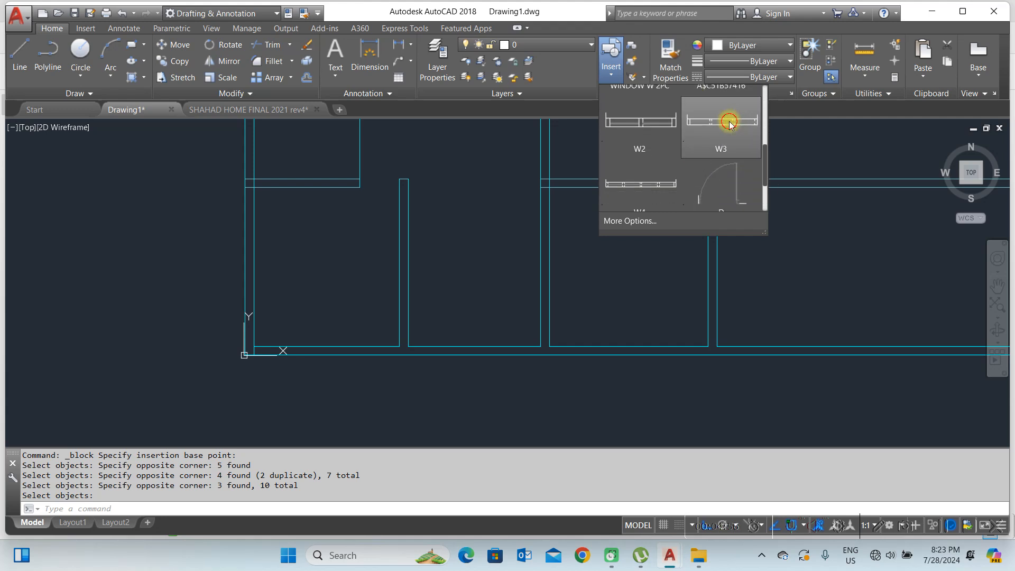
{"action": "left_click", "coordinate": [729, 122]}
{"action": "scroll", "coordinate": [606, 271], "scroll_direction": "up", "scroll_amount": 2}
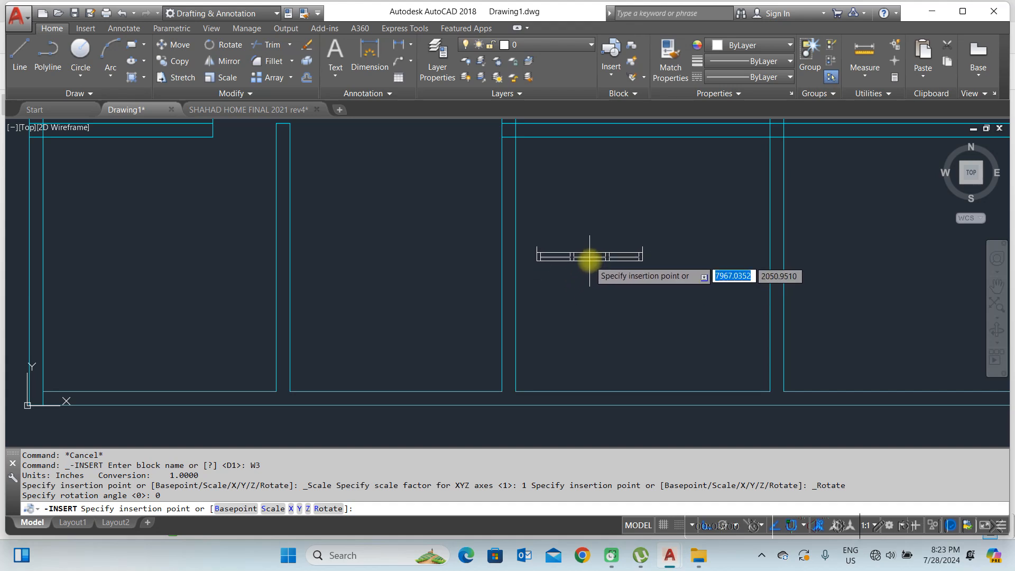
{"action": "scroll", "coordinate": [616, 230], "scroll_direction": "down", "scroll_amount": 2}
{"action": "scroll", "coordinate": [457, 292], "scroll_direction": "up", "scroll_amount": 2}
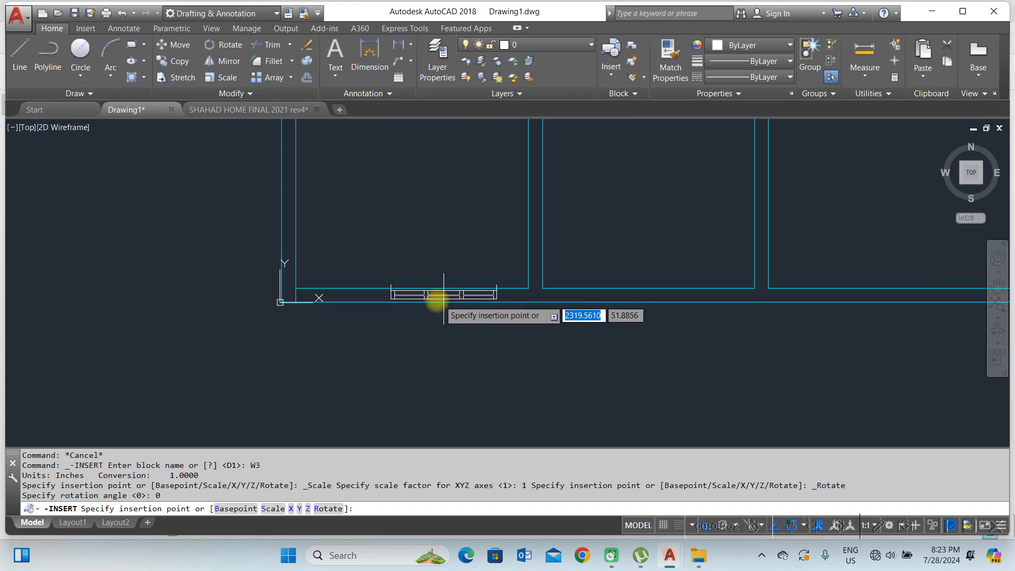
{"action": "left_click", "coordinate": [412, 288]}
Step: Move the W3 window down into the bottom wall so its right jamb's upper endpoint meets the inner wall line
{"action": "scroll", "coordinate": [400, 287], "scroll_direction": "up", "scroll_amount": 5}
{"action": "left_click", "coordinate": [392, 239]}
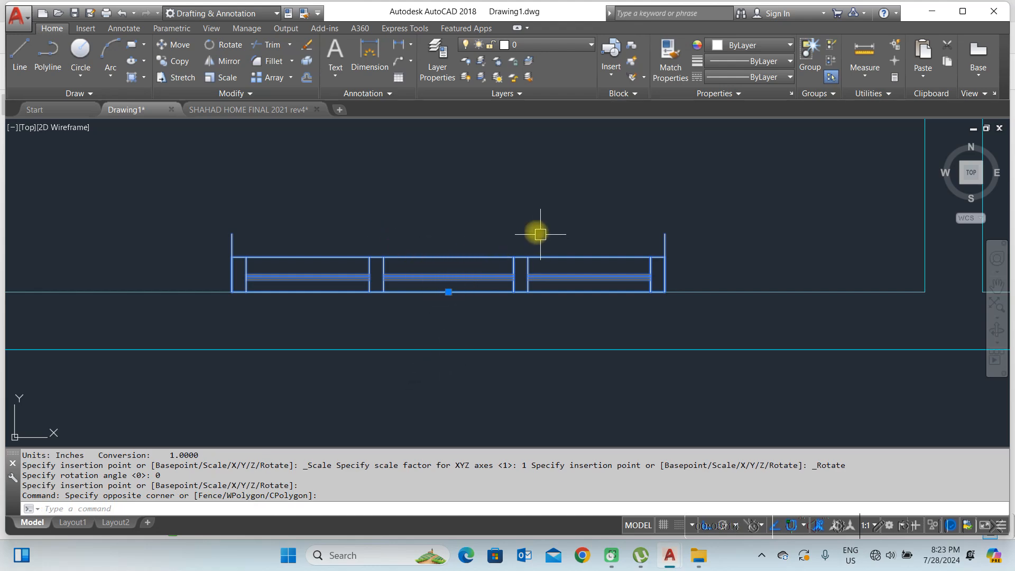
{"action": "scroll", "coordinate": [351, 129], "scroll_direction": "up", "scroll_amount": 2}
{"action": "key", "text": "space"}
{"action": "scroll", "coordinate": [590, 296], "scroll_direction": "down", "scroll_amount": 4}
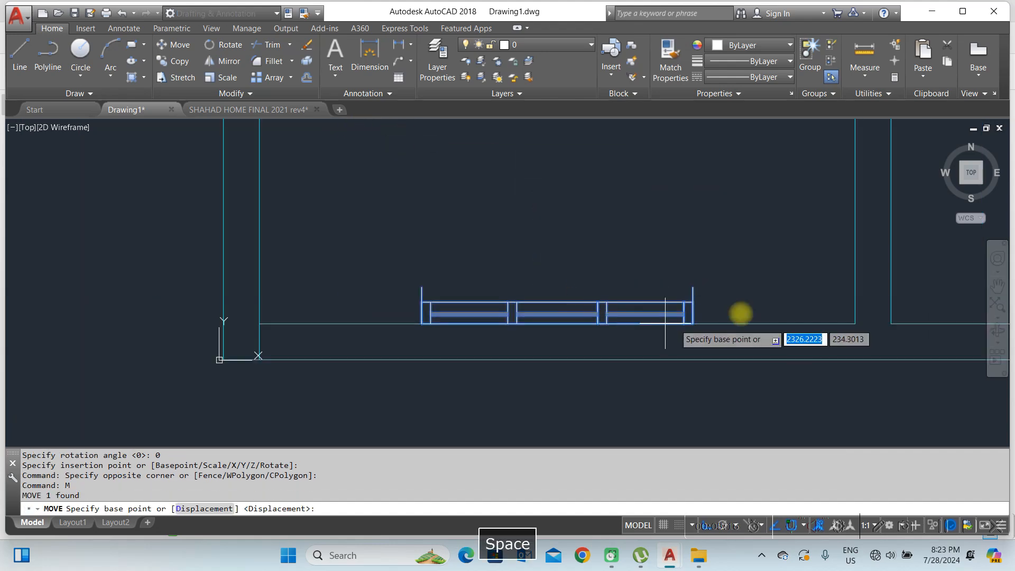
{"action": "left_click", "coordinate": [693, 287]}
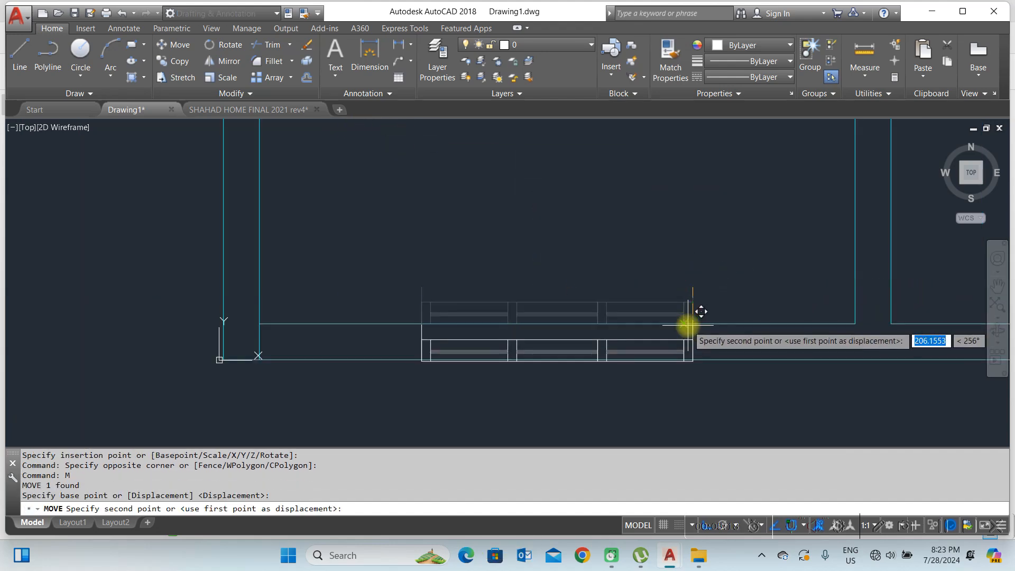
{"action": "scroll", "coordinate": [687, 326], "scroll_direction": "up", "scroll_amount": 4}
{"action": "left_click", "coordinate": [700, 318]}
{"action": "scroll", "coordinate": [634, 263], "scroll_direction": "down", "scroll_amount": 4}
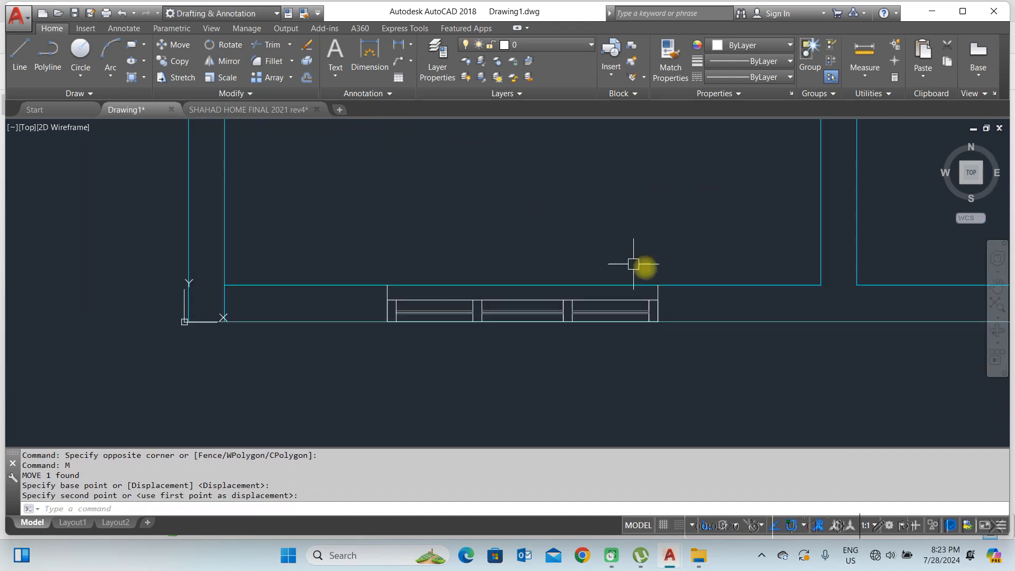
Step: Insert the W4 window block at scale 1 and rotation 0 on the bottom wall's inner line, in the second room from the left
{"action": "scroll", "coordinate": [449, 247], "scroll_direction": "down", "scroll_amount": 2}
{"action": "scroll", "coordinate": [403, 250], "scroll_direction": "down", "scroll_amount": 4}
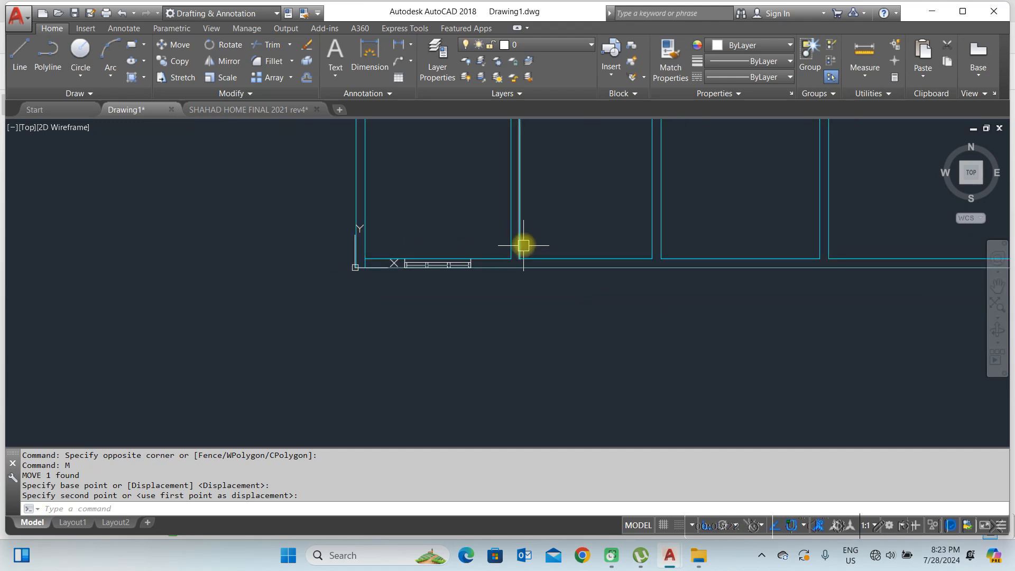
{"action": "middle_click_drag", "start_coordinate": [473, 256], "coordinate": [287, 324]}
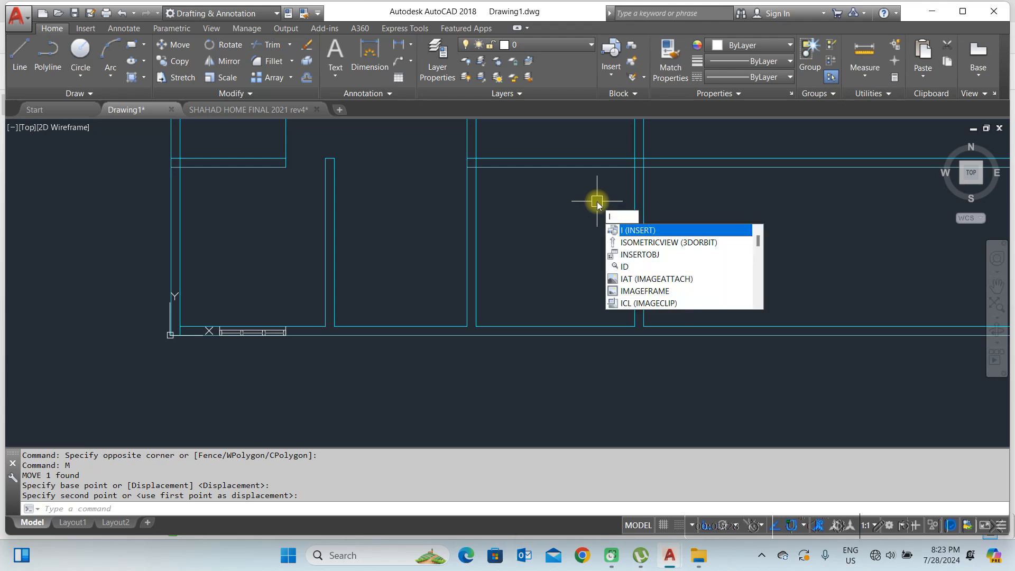
{"action": "key", "text": "Return"}
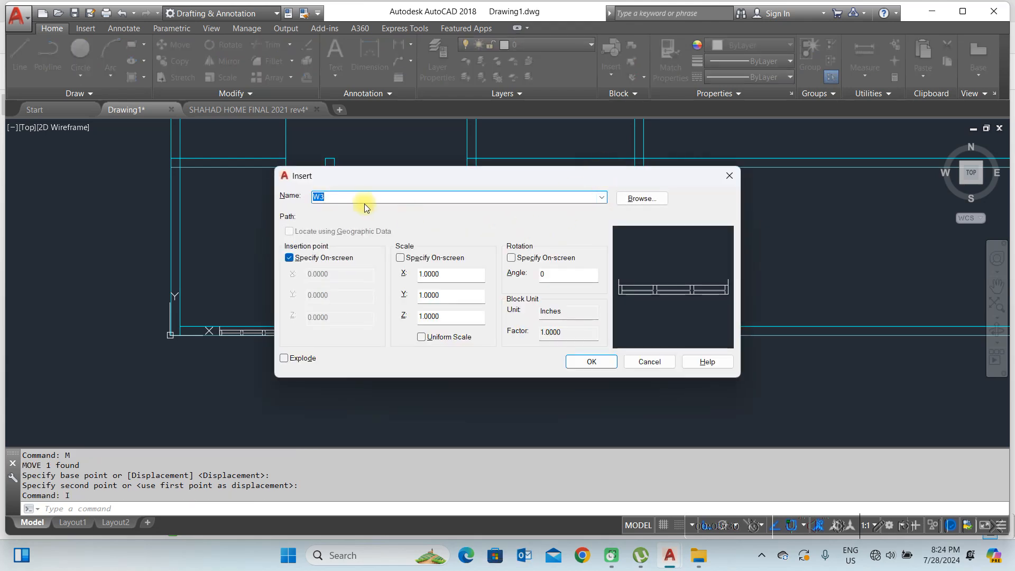
{"action": "left_click", "coordinate": [602, 199]}
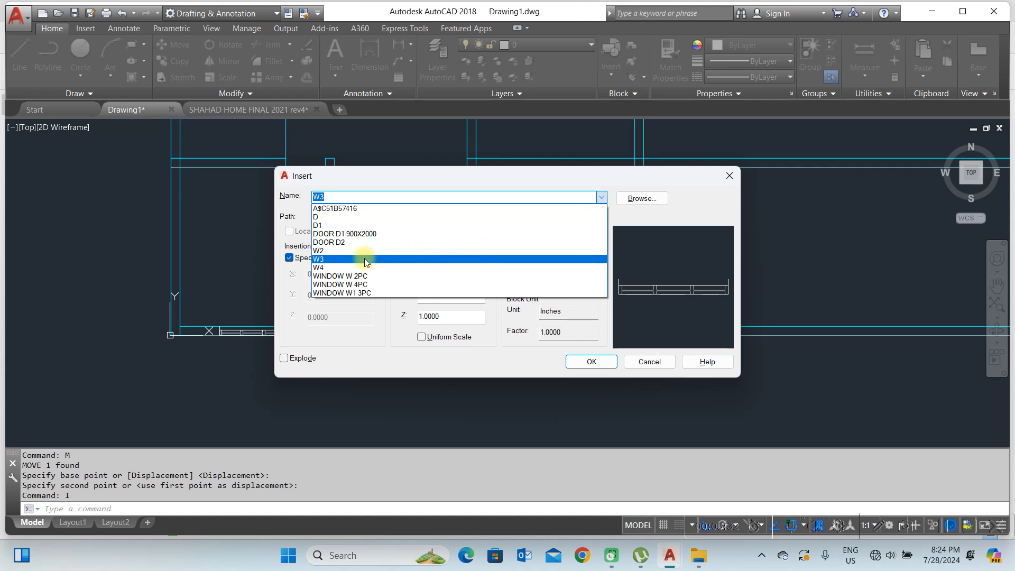
{"action": "left_click", "coordinate": [332, 268]}
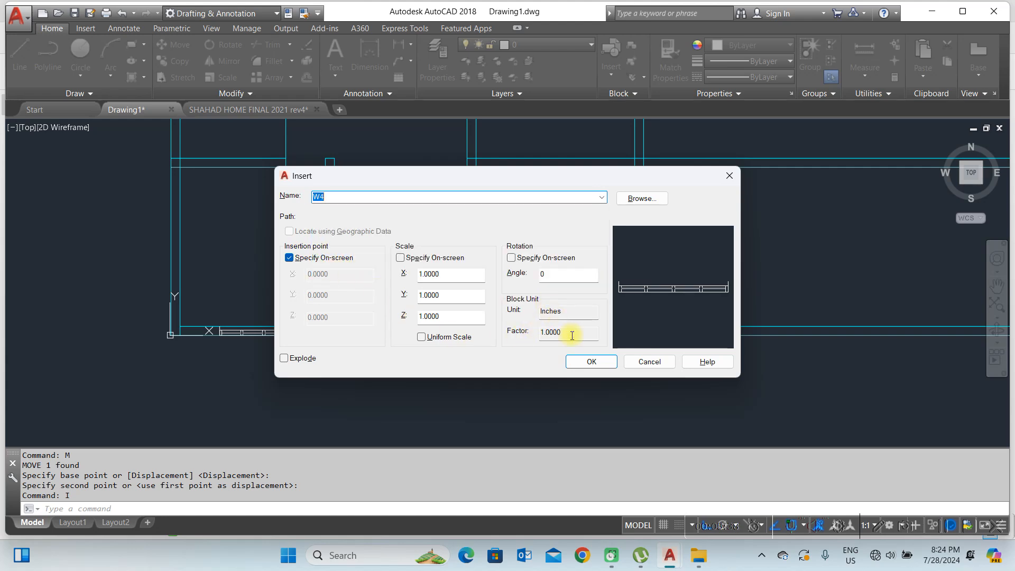
{"action": "left_click", "coordinate": [591, 361]}
{"action": "scroll", "coordinate": [502, 349], "scroll_direction": "up", "scroll_amount": 2}
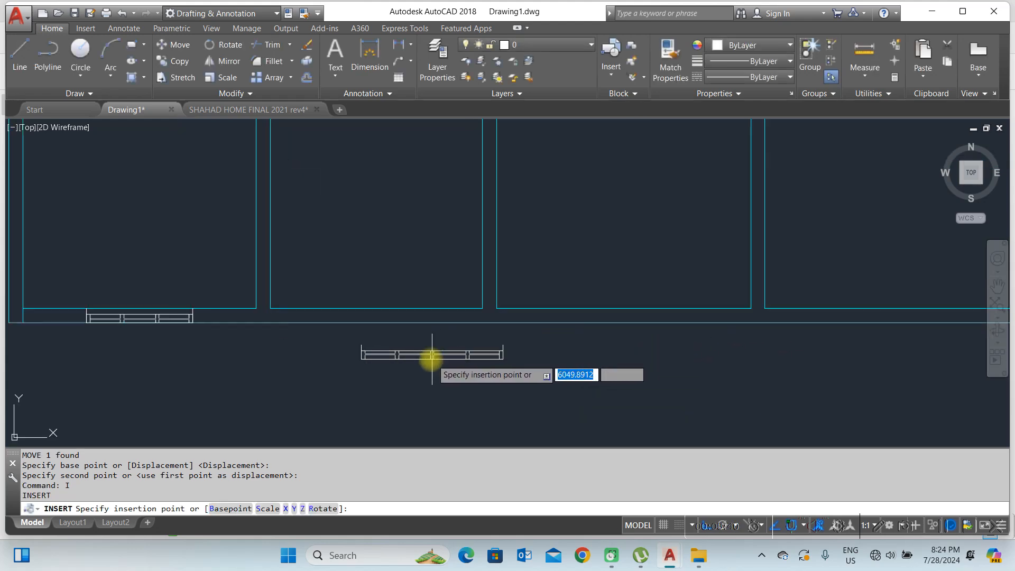
{"action": "scroll", "coordinate": [563, 324], "scroll_direction": "down", "scroll_amount": 4}
{"action": "scroll", "coordinate": [396, 231], "scroll_direction": "up", "scroll_amount": 4}
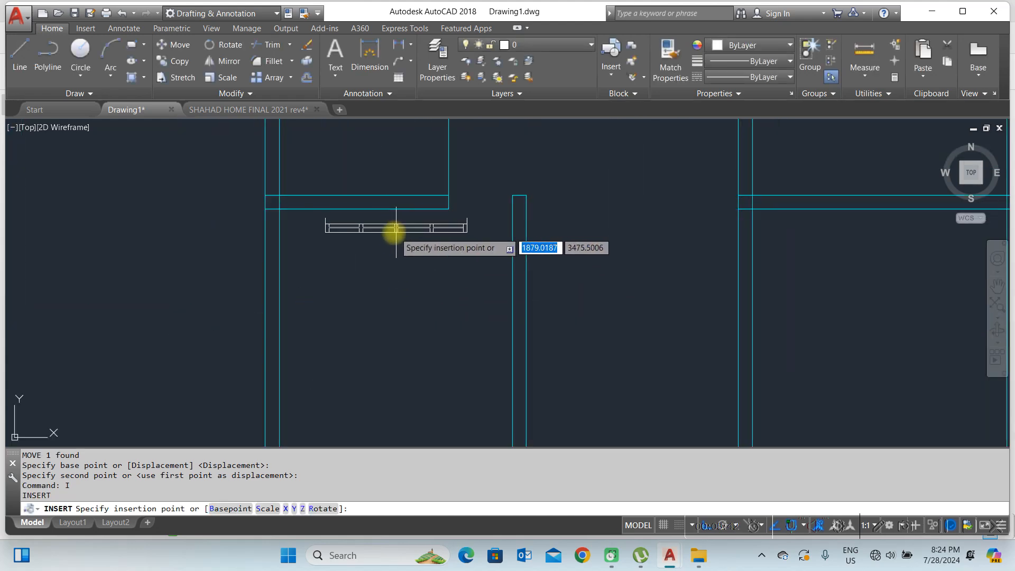
{"action": "scroll", "coordinate": [509, 334], "scroll_direction": "down", "scroll_amount": 2}
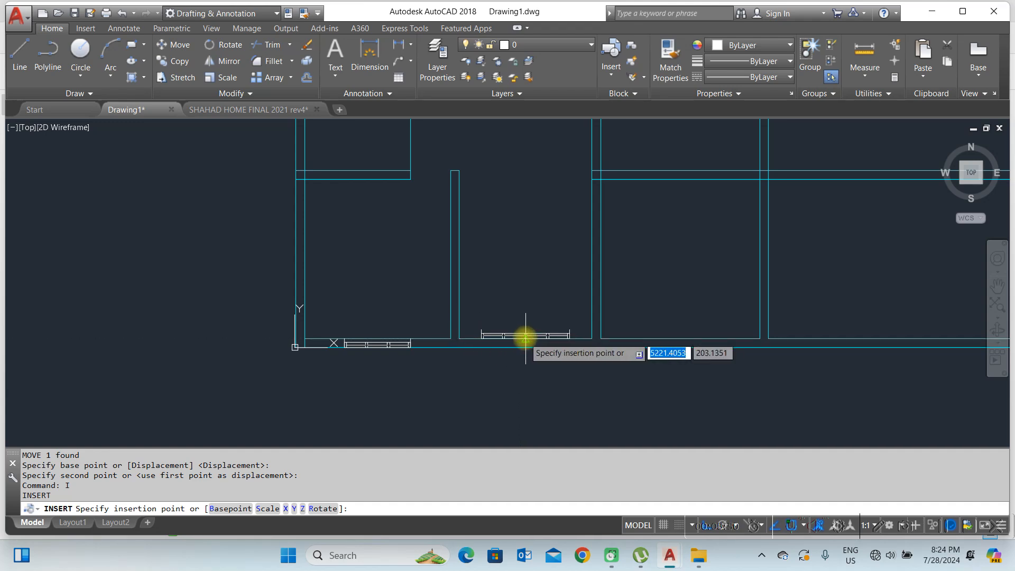
{"action": "left_click", "coordinate": [526, 337]}
Step: Move the W4 window down into the wall thickness, aligning its right jamb's upper endpoint with the inner wall line
{"action": "scroll", "coordinate": [517, 330], "scroll_direction": "up", "scroll_amount": 3}
{"action": "left_click", "coordinate": [532, 346]}
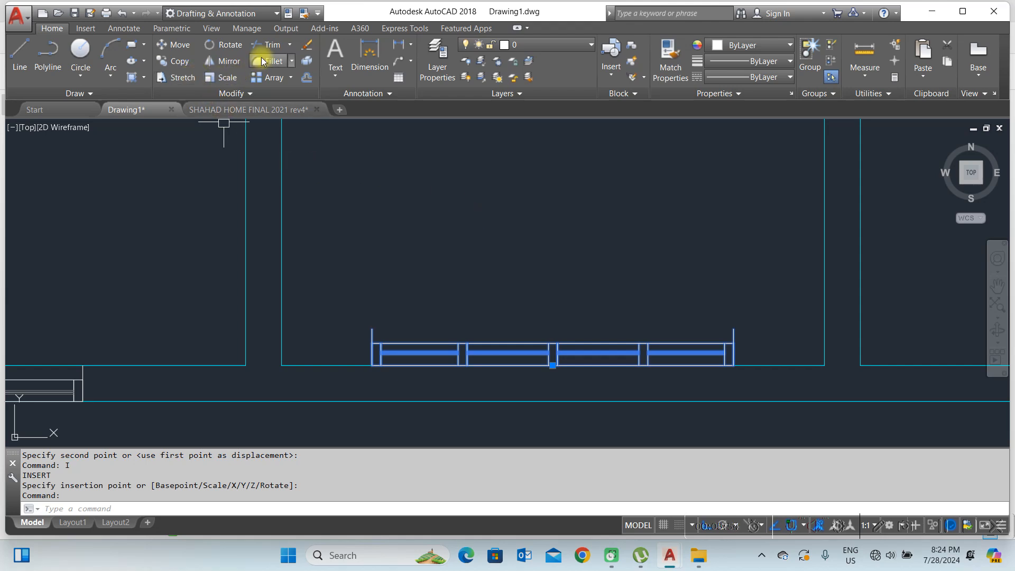
{"action": "left_click", "coordinate": [181, 50]}
{"action": "scroll", "coordinate": [702, 336], "scroll_direction": "up", "scroll_amount": 2}
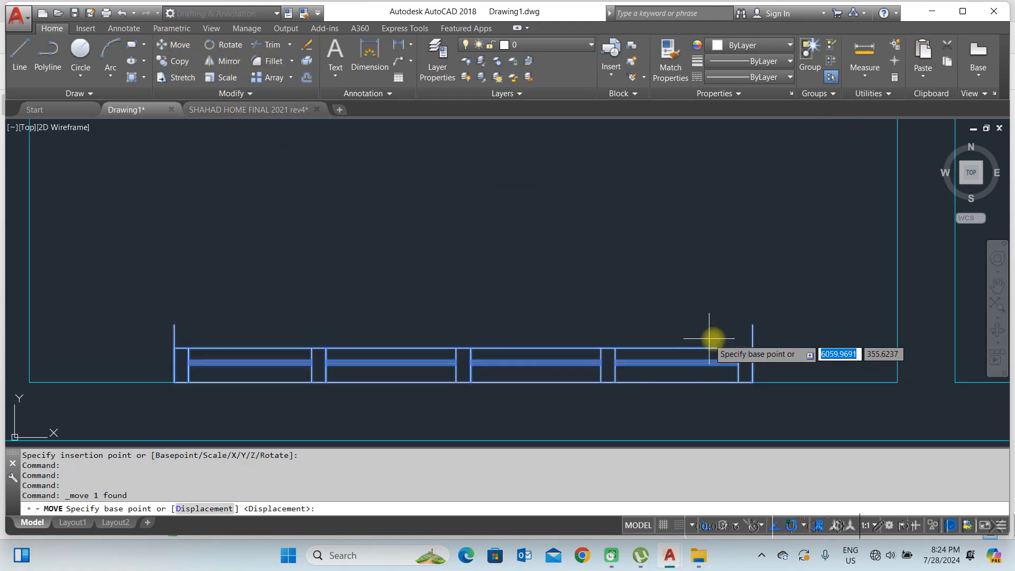
{"action": "left_click", "coordinate": [753, 324]}
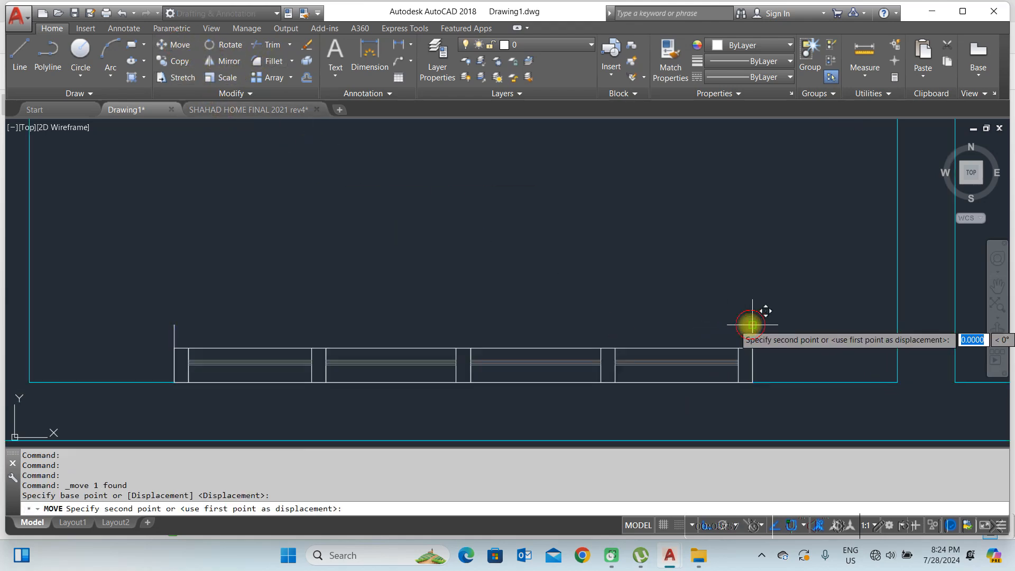
{"action": "left_click", "coordinate": [756, 382]}
{"action": "scroll", "coordinate": [521, 290], "scroll_direction": "down", "scroll_amount": 3}
{"action": "middle_click_drag", "start_coordinate": [602, 332], "coordinate": [585, 404]}
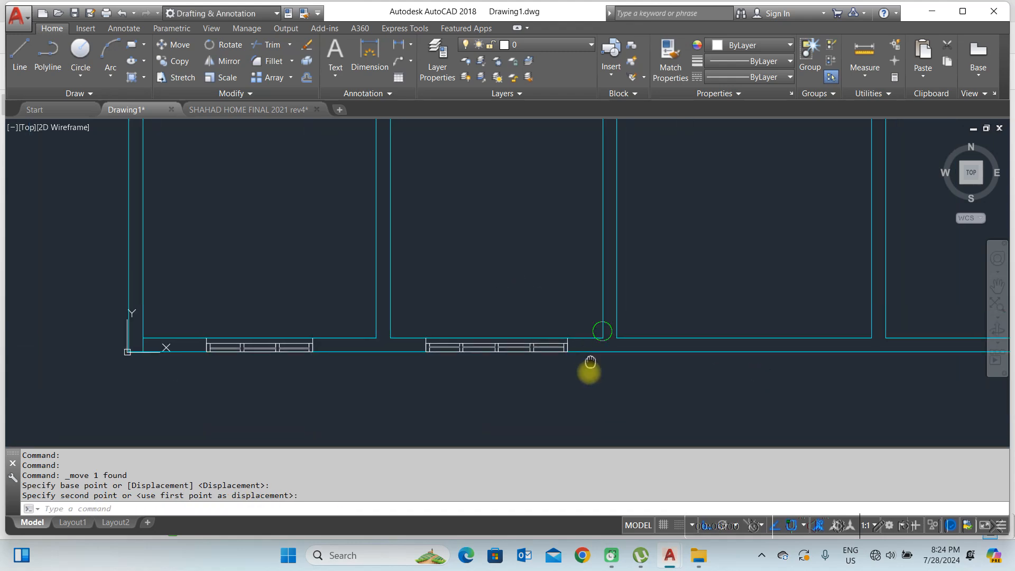
Step: Examine the placed W3 and W4 windows and the D, D1 and D2 door symbols in the symbol set
{"action": "scroll", "coordinate": [365, 314], "scroll_direction": "down", "scroll_amount": 2}
{"action": "scroll", "coordinate": [380, 351], "scroll_direction": "up", "scroll_amount": 3}
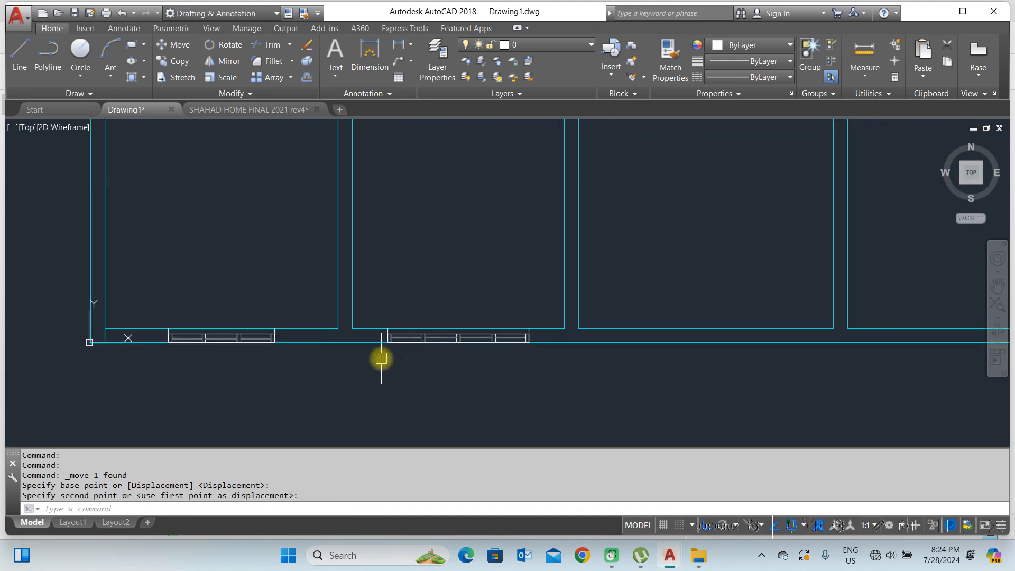
{"action": "scroll", "coordinate": [398, 344], "scroll_direction": "down", "scroll_amount": 3}
{"action": "scroll", "coordinate": [331, 217], "scroll_direction": "up", "scroll_amount": 5}
{"action": "scroll", "coordinate": [336, 236], "scroll_direction": "down", "scroll_amount": 4}
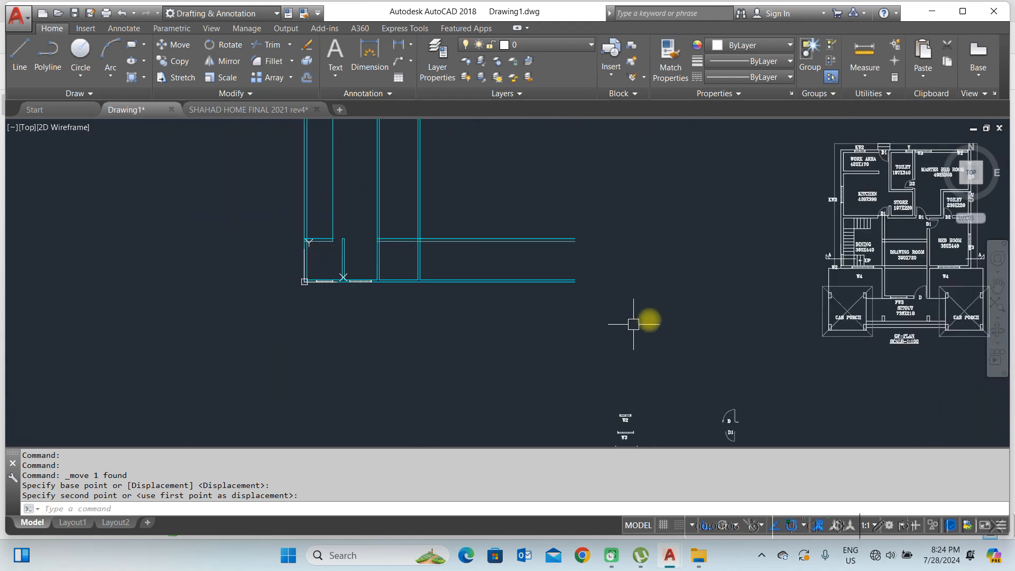
{"action": "middle_click_drag", "start_coordinate": [634, 324], "coordinate": [481, 259]}
{"action": "scroll", "coordinate": [560, 398], "scroll_direction": "up", "scroll_amount": 6}
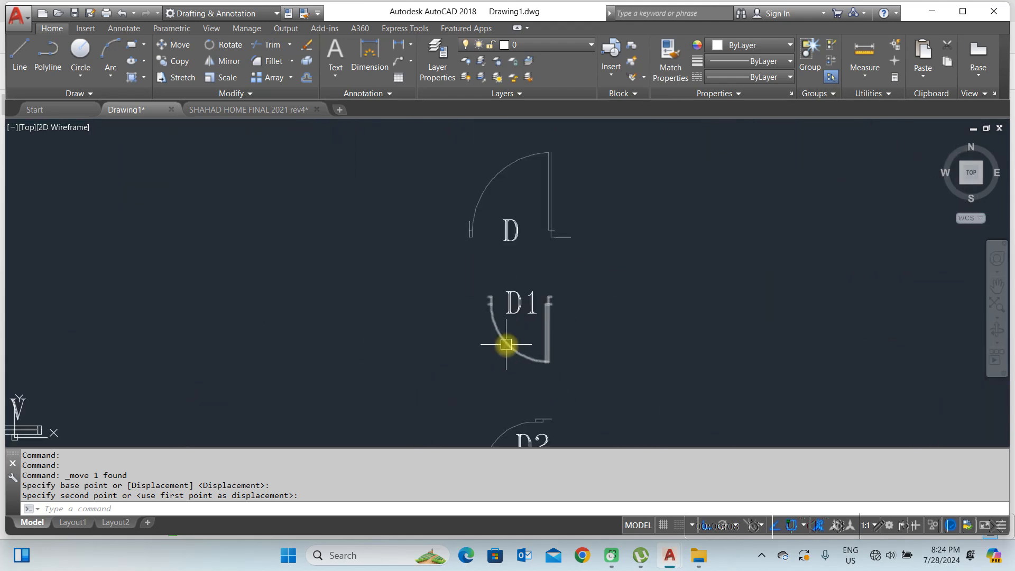
{"action": "scroll", "coordinate": [608, 339], "scroll_direction": "down", "scroll_amount": 4}
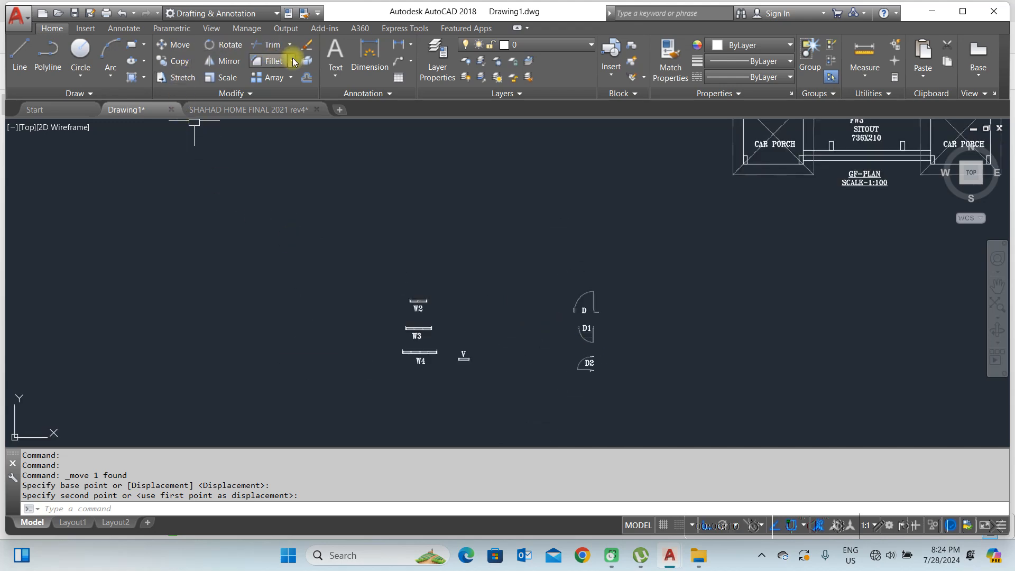
Step: Measure the opening between the lower-left room's upper wall end and the short partition with a linear dimension, without placing it
{"action": "left_click", "coordinate": [413, 48]}
{"action": "left_click", "coordinate": [423, 61]}
{"action": "scroll", "coordinate": [579, 340], "scroll_direction": "down", "scroll_amount": 3}
{"action": "scroll", "coordinate": [364, 222], "scroll_direction": "up", "scroll_amount": 6}
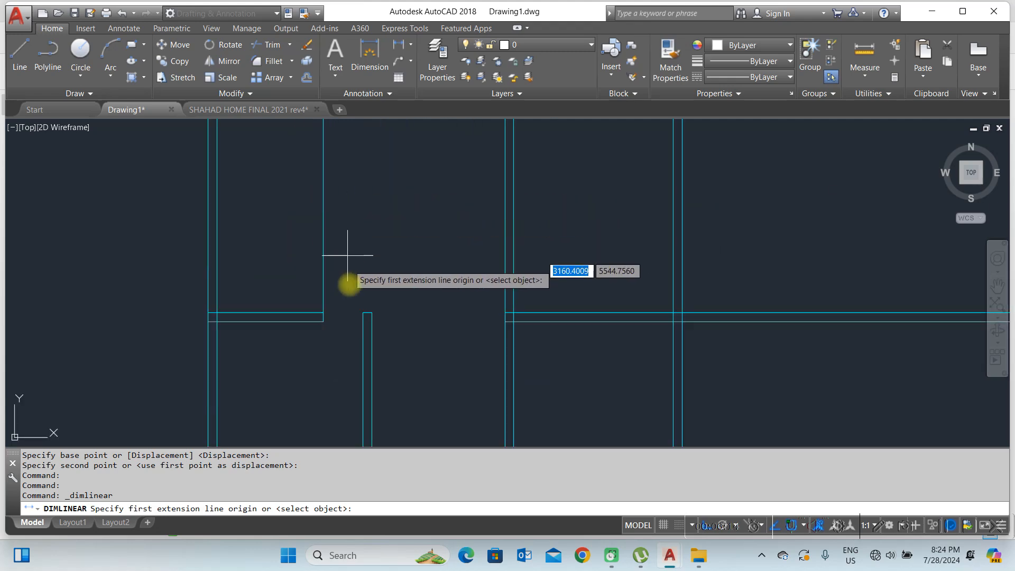
{"action": "left_click", "coordinate": [314, 249]}
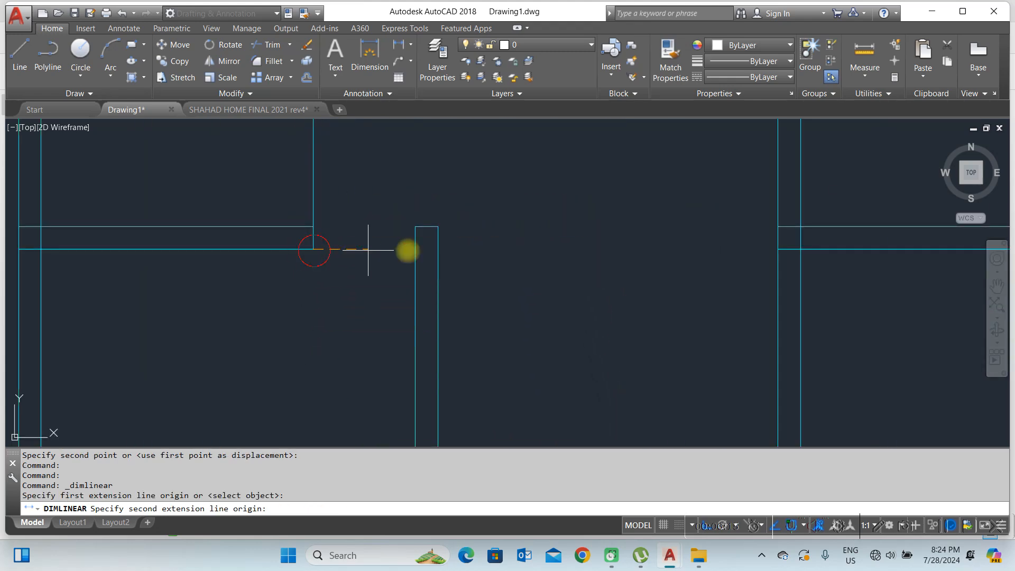
{"action": "left_click", "coordinate": [418, 250]}
{"action": "scroll", "coordinate": [373, 249], "scroll_direction": "up", "scroll_amount": 6}
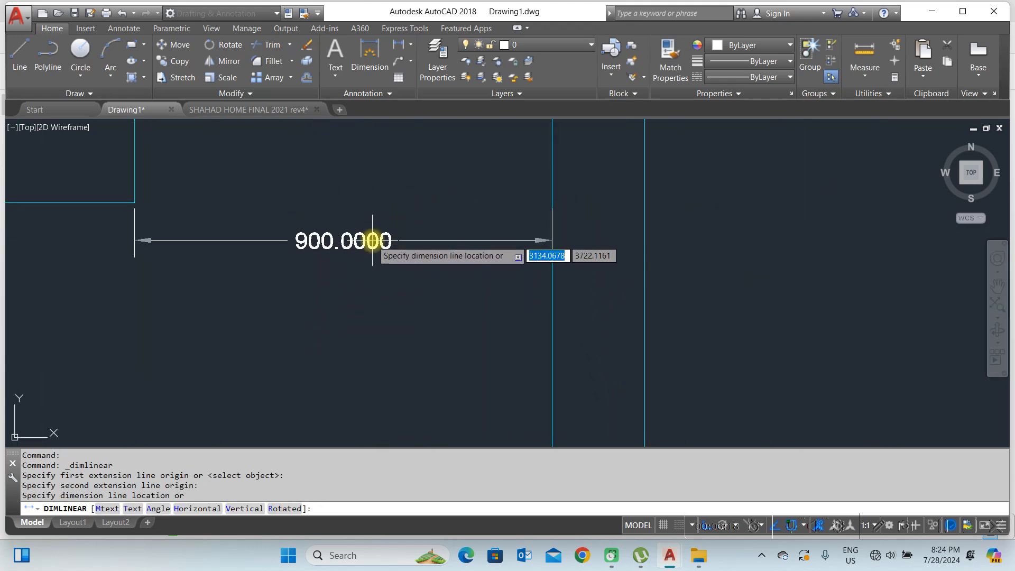
{"action": "key", "text": "Escape"}
{"action": "scroll", "coordinate": [405, 242], "scroll_direction": "down", "scroll_amount": 5}
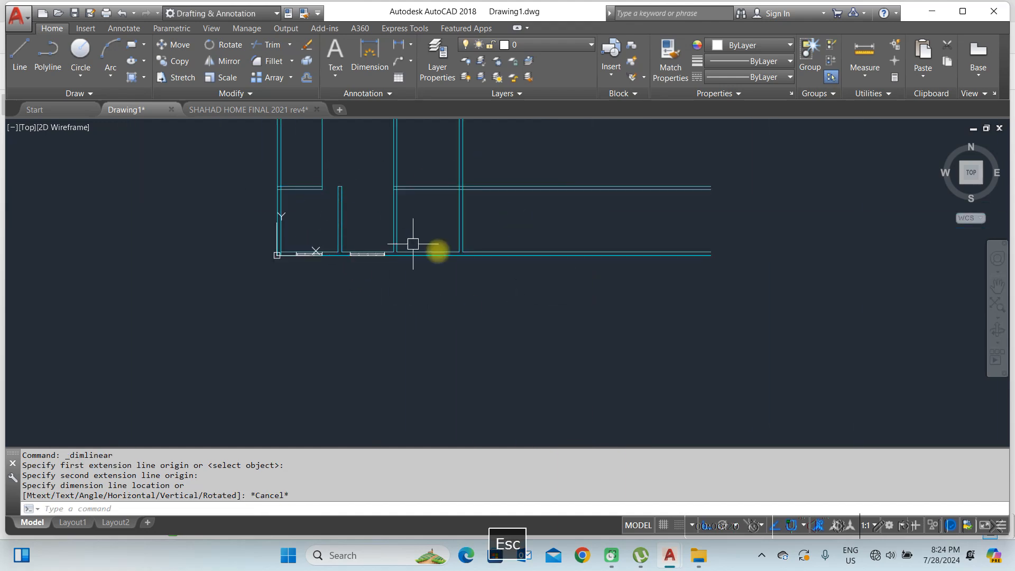
Step: Insert the D1 door block at scale 1 and rotation 0 in the lower-left room's opening, at the short partition's upper-left corner
{"action": "scroll", "coordinate": [370, 235], "scroll_direction": "down", "scroll_amount": 5}
{"action": "scroll", "coordinate": [809, 267], "scroll_direction": "up", "scroll_amount": 4}
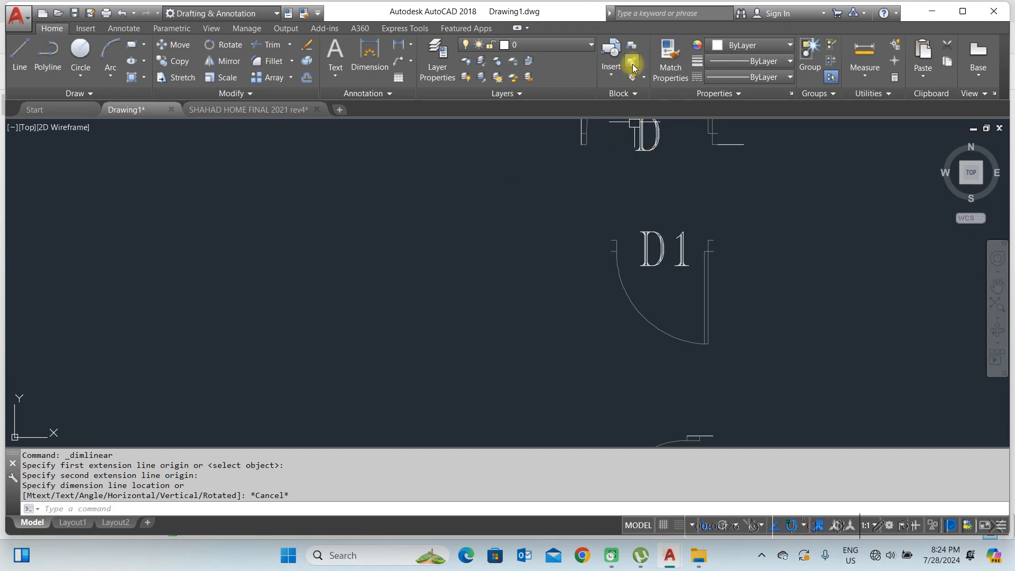
{"action": "left_click", "coordinate": [615, 79]}
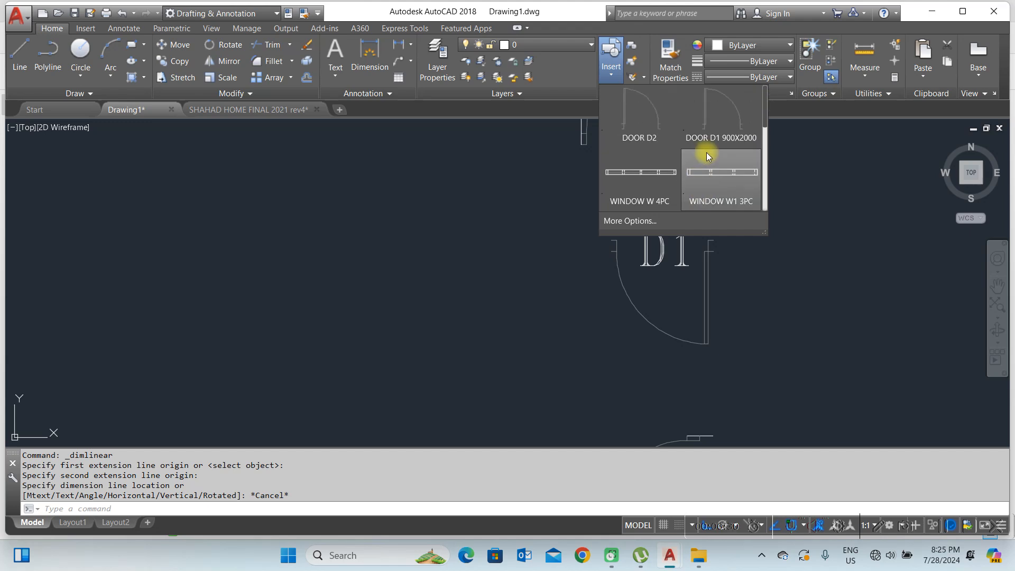
{"action": "scroll", "coordinate": [650, 148], "scroll_direction": "up", "scroll_amount": 1}
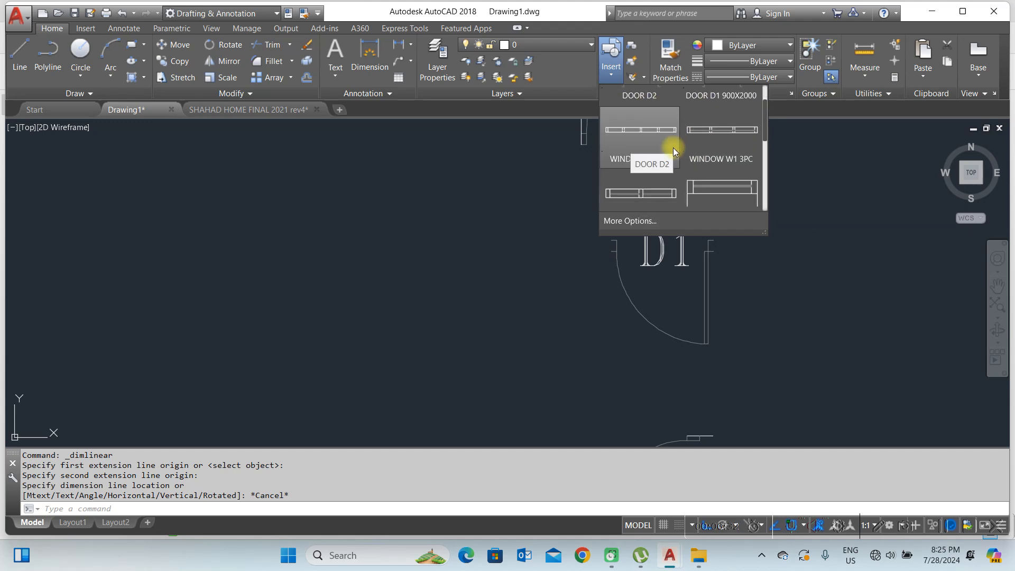
{"action": "scroll", "coordinate": [677, 152], "scroll_direction": "down", "scroll_amount": 2}
{"action": "scroll", "coordinate": [688, 159], "scroll_direction": "down", "scroll_amount": 1}
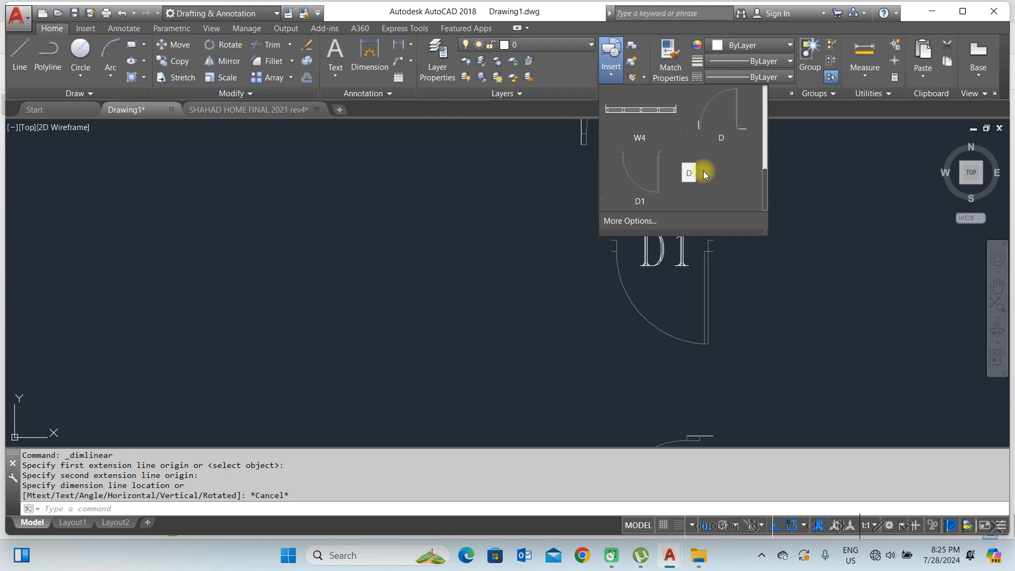
{"action": "left_click", "coordinate": [640, 182]}
{"action": "scroll", "coordinate": [637, 216], "scroll_direction": "down", "scroll_amount": 2}
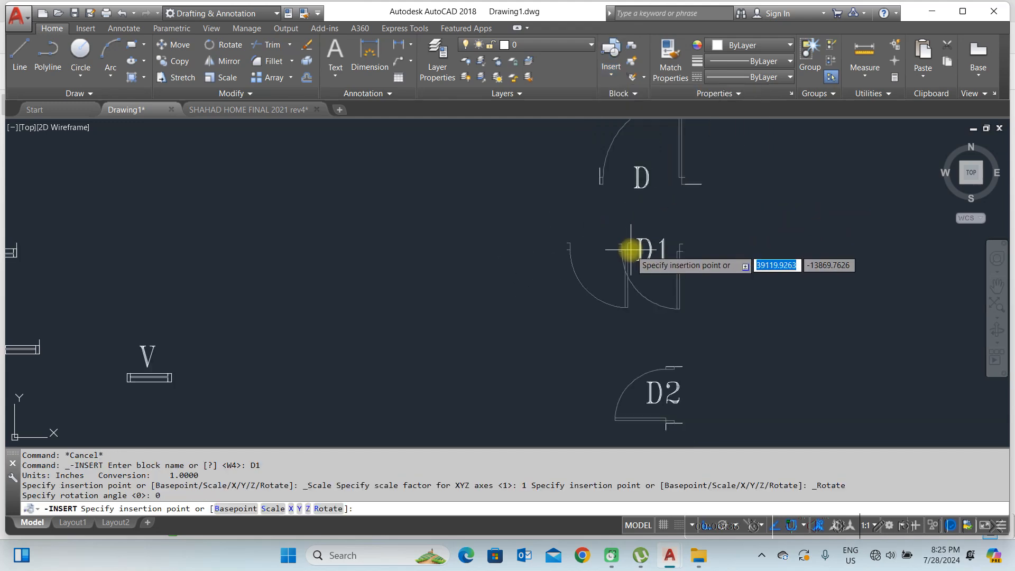
{"action": "scroll", "coordinate": [642, 245], "scroll_direction": "up", "scroll_amount": 7}
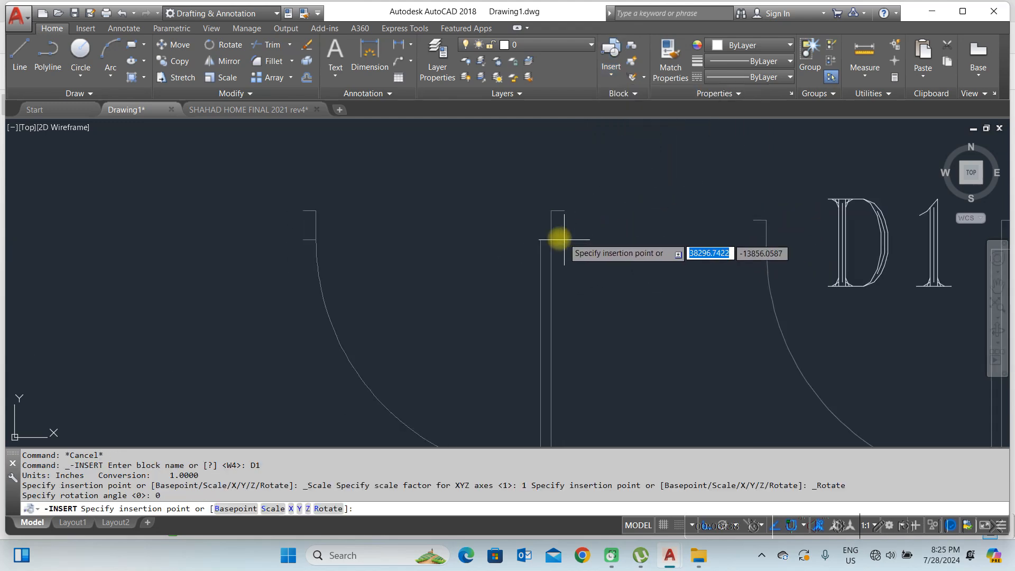
{"action": "scroll", "coordinate": [582, 254], "scroll_direction": "down", "scroll_amount": 4}
{"action": "scroll", "coordinate": [711, 281], "scroll_direction": "up", "scroll_amount": 4}
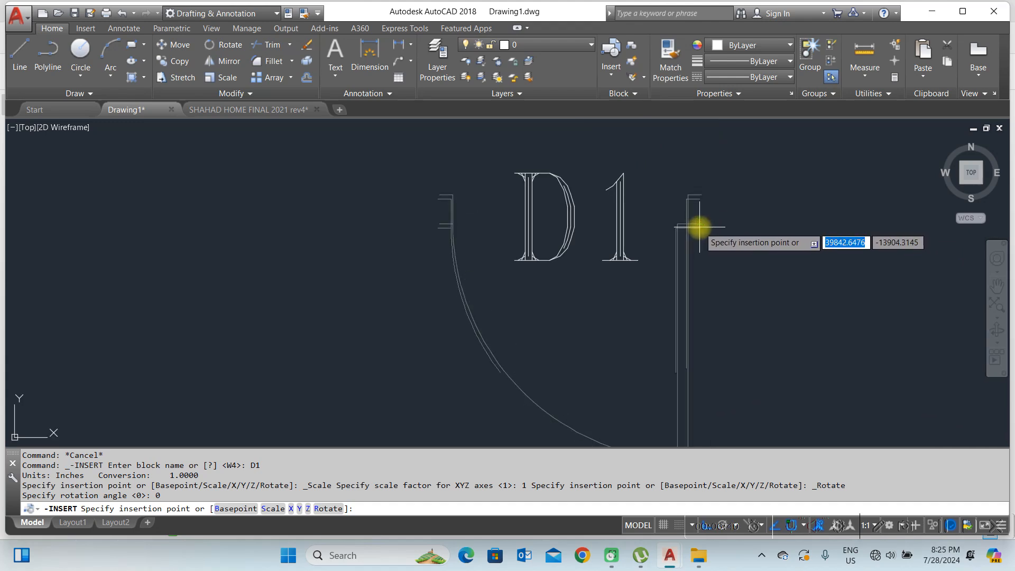
{"action": "scroll", "coordinate": [703, 235], "scroll_direction": "down", "scroll_amount": 3}
{"action": "scroll", "coordinate": [476, 246], "scroll_direction": "down", "scroll_amount": 5}
{"action": "scroll", "coordinate": [509, 225], "scroll_direction": "up", "scroll_amount": 8}
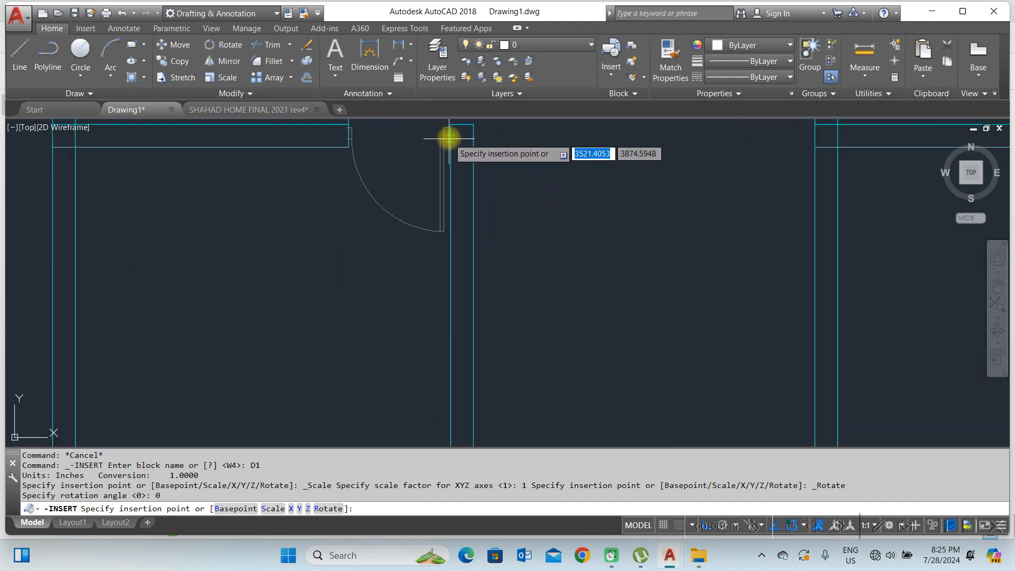
{"action": "left_click", "coordinate": [449, 128]}
Step: Move the D1 door down so its right jamb's upper endpoint meets the short partition's upper-left corner
{"action": "middle_click_drag", "start_coordinate": [442, 163], "coordinate": [431, 248]}
{"action": "left_click", "coordinate": [424, 271]}
{"action": "left_click", "coordinate": [382, 297]}
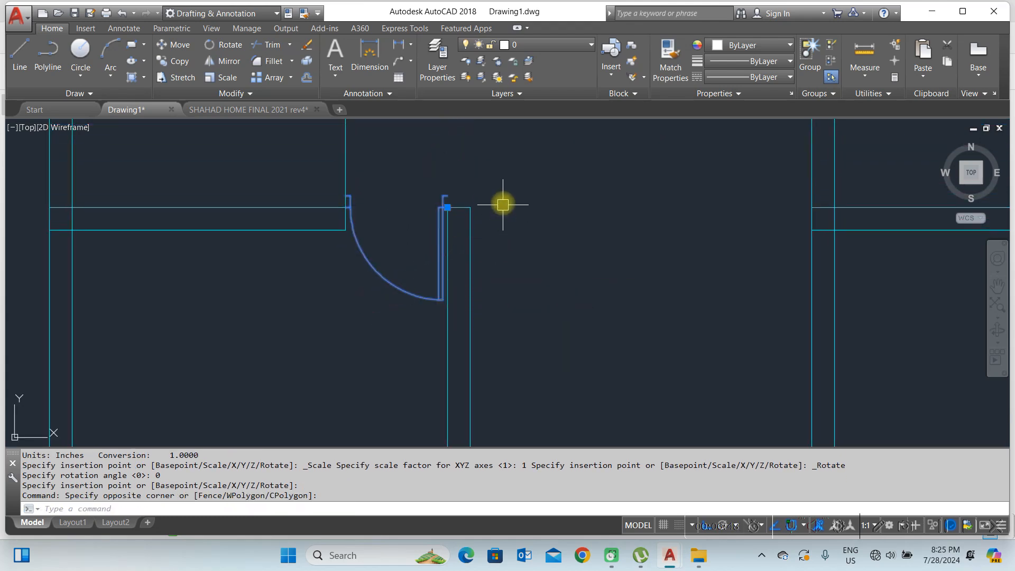
{"action": "left_click", "coordinate": [168, 46]}
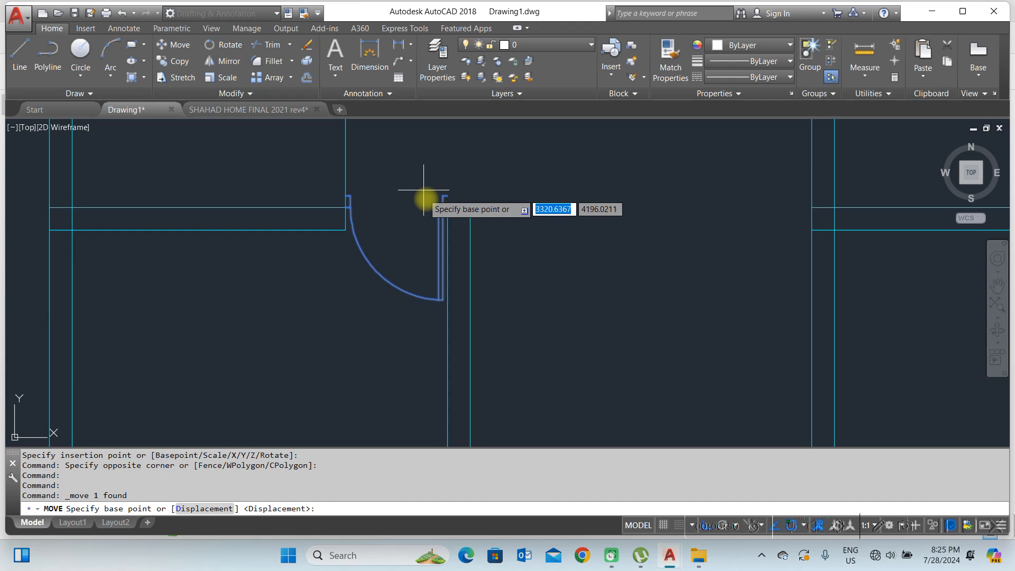
{"action": "scroll", "coordinate": [483, 204], "scroll_direction": "up", "scroll_amount": 5}
{"action": "left_click", "coordinate": [498, 167]}
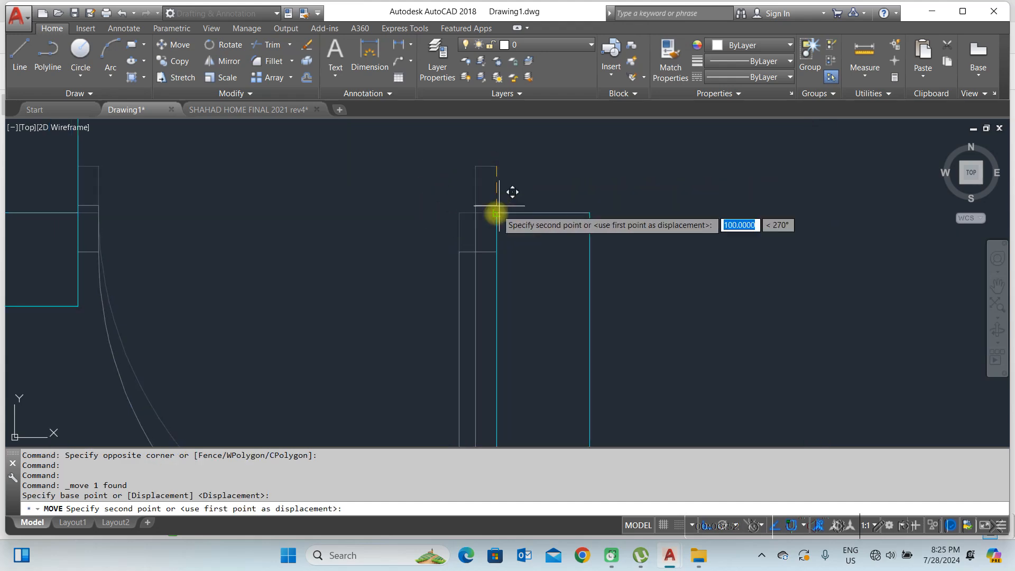
{"action": "left_click", "coordinate": [496, 213]}
{"action": "scroll", "coordinate": [509, 158], "scroll_direction": "down", "scroll_amount": 2}
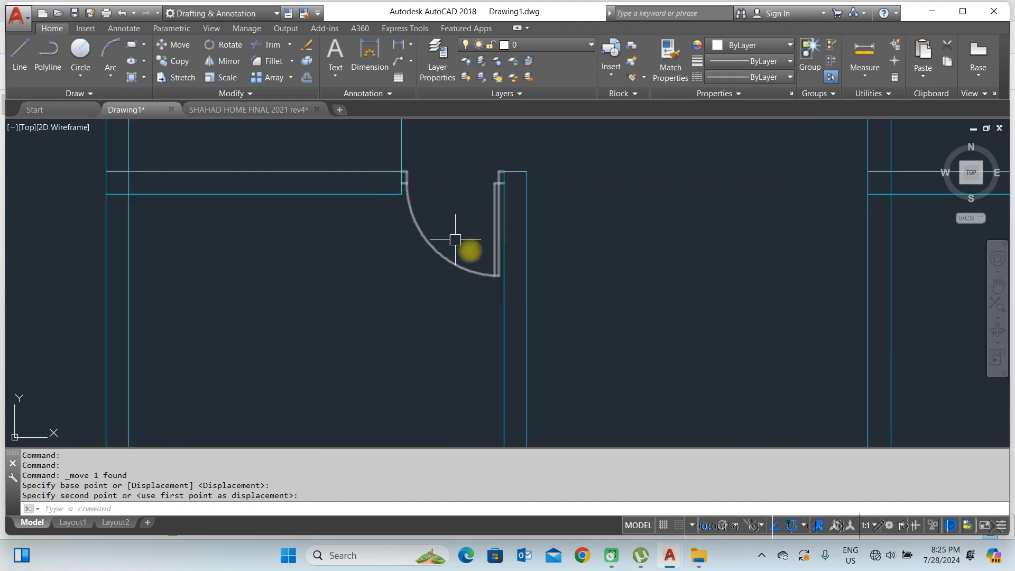
Step: Move the D1 door so its left jamb's lower endpoint meets the lower corner of the room's upper wall end
{"action": "left_click", "coordinate": [438, 200]}
{"action": "left_click", "coordinate": [385, 269]}
{"action": "type", "text": "m"}
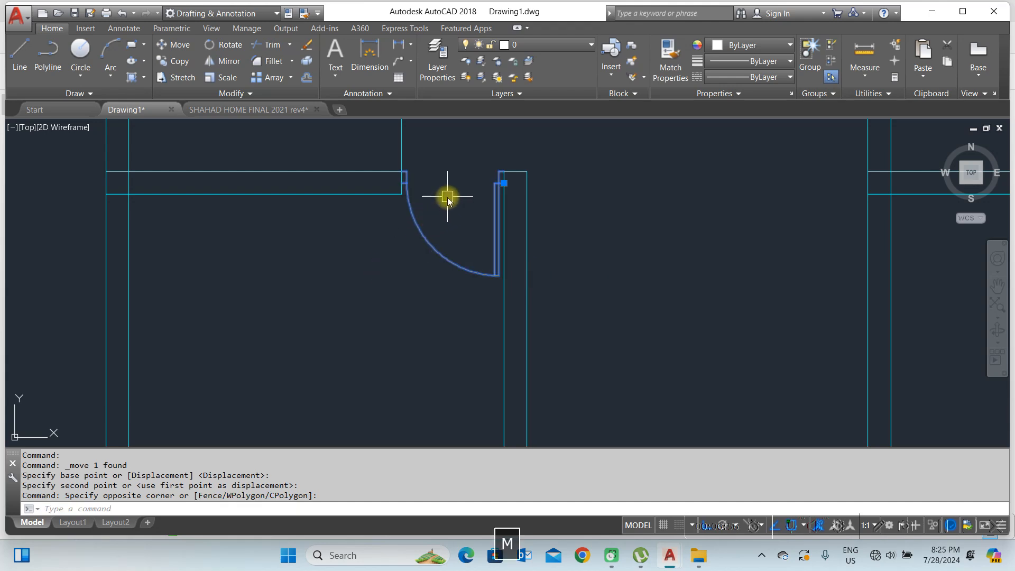
{"action": "key", "text": "space"}
{"action": "scroll", "coordinate": [404, 185], "scroll_direction": "up", "scroll_amount": 5}
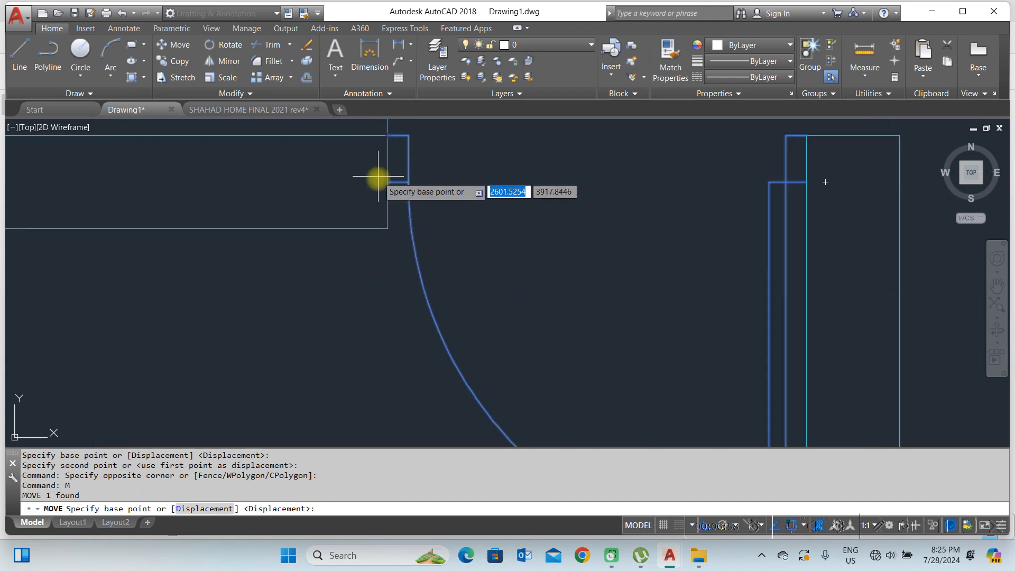
{"action": "left_click", "coordinate": [389, 182]}
{"action": "left_click", "coordinate": [386, 228]}
{"action": "scroll", "coordinate": [477, 180], "scroll_direction": "down", "scroll_amount": 3}
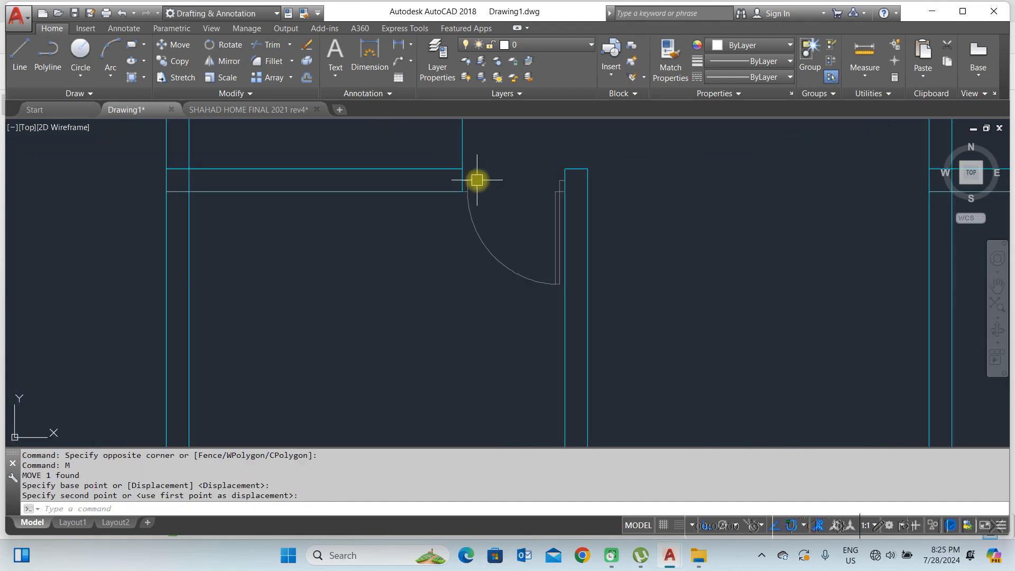
Step: Insert the W4 window block at scale 1 and rotation 0 just below the outer wall of the third room from the left
{"action": "scroll", "coordinate": [521, 232], "scroll_direction": "down", "scroll_amount": 3}
{"action": "scroll", "coordinate": [535, 227], "scroll_direction": "down", "scroll_amount": 2}
{"action": "scroll", "coordinate": [535, 246], "scroll_direction": "up", "scroll_amount": 2}
{"action": "scroll", "coordinate": [582, 286], "scroll_direction": "down", "scroll_amount": 3}
{"action": "scroll", "coordinate": [492, 314], "scroll_direction": "up", "scroll_amount": 1}
{"action": "scroll", "coordinate": [462, 303], "scroll_direction": "up", "scroll_amount": 2}
{"action": "scroll", "coordinate": [454, 294], "scroll_direction": "down", "scroll_amount": 2}
{"action": "middle_click_drag", "start_coordinate": [491, 305], "coordinate": [522, 306]}
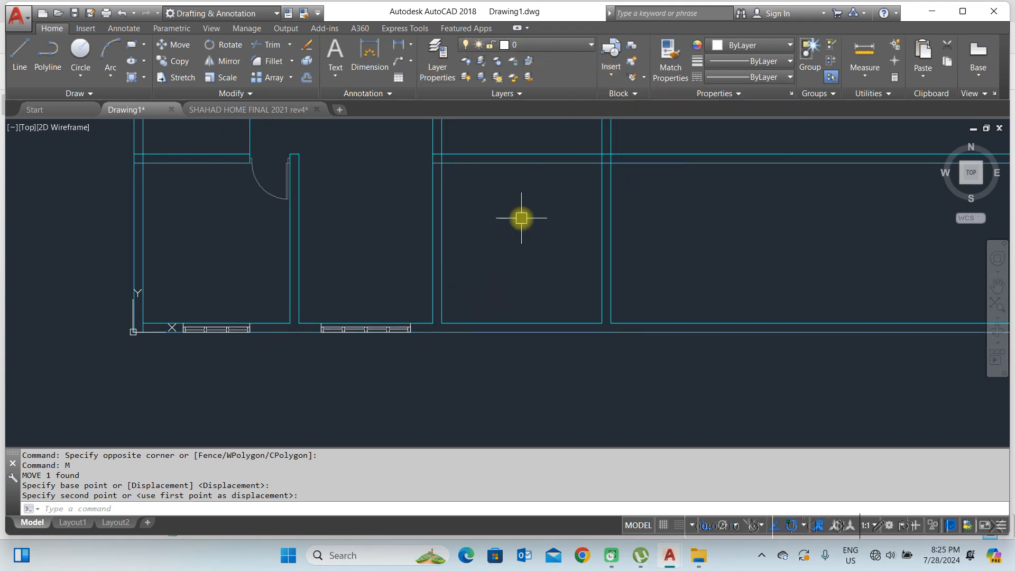
{"action": "key", "text": "Return"}
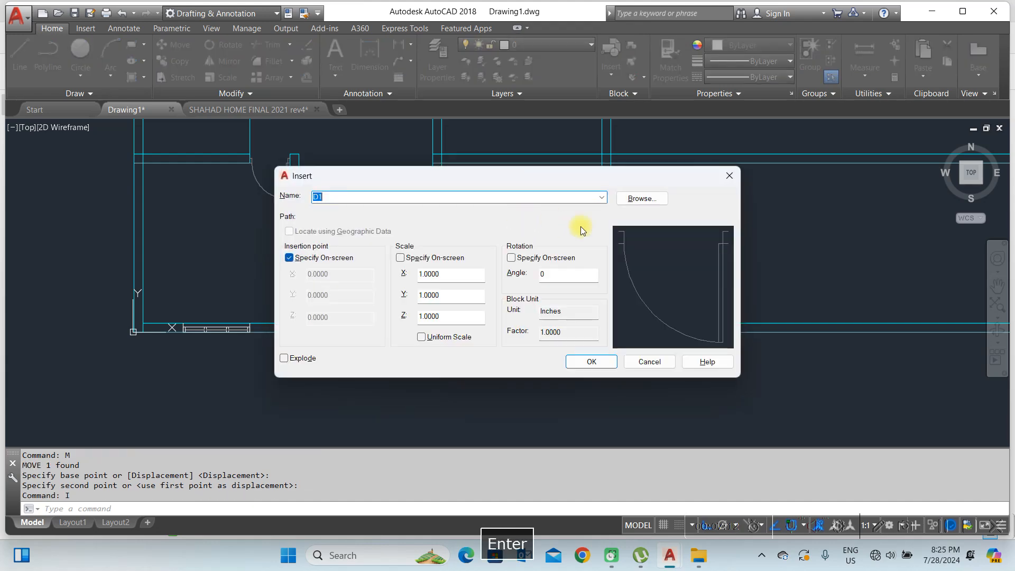
{"action": "left_click", "coordinate": [602, 197]}
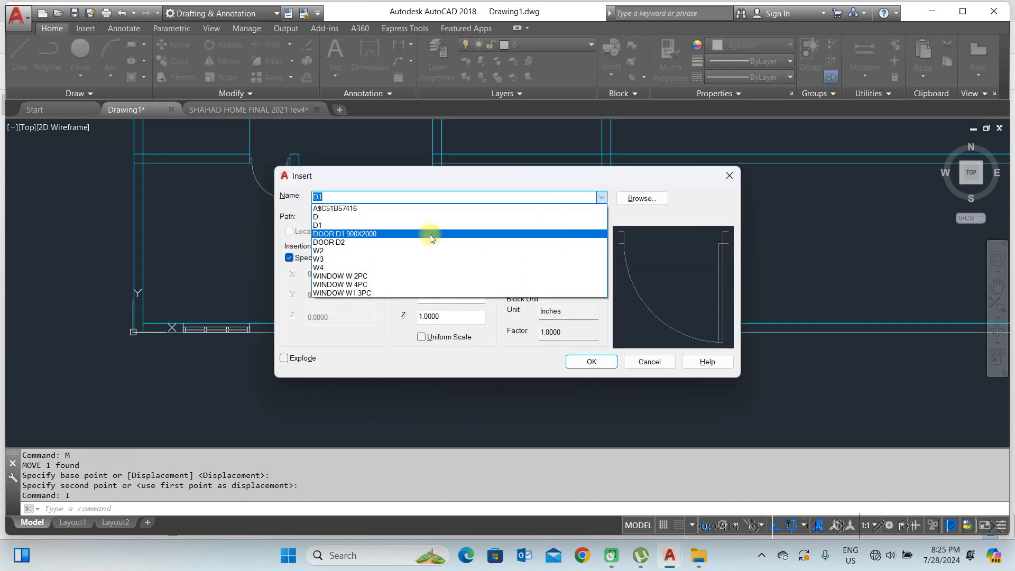
{"action": "left_click", "coordinate": [346, 267]}
{"action": "left_click", "coordinate": [581, 364]}
{"action": "scroll", "coordinate": [529, 338], "scroll_direction": "up", "scroll_amount": 3}
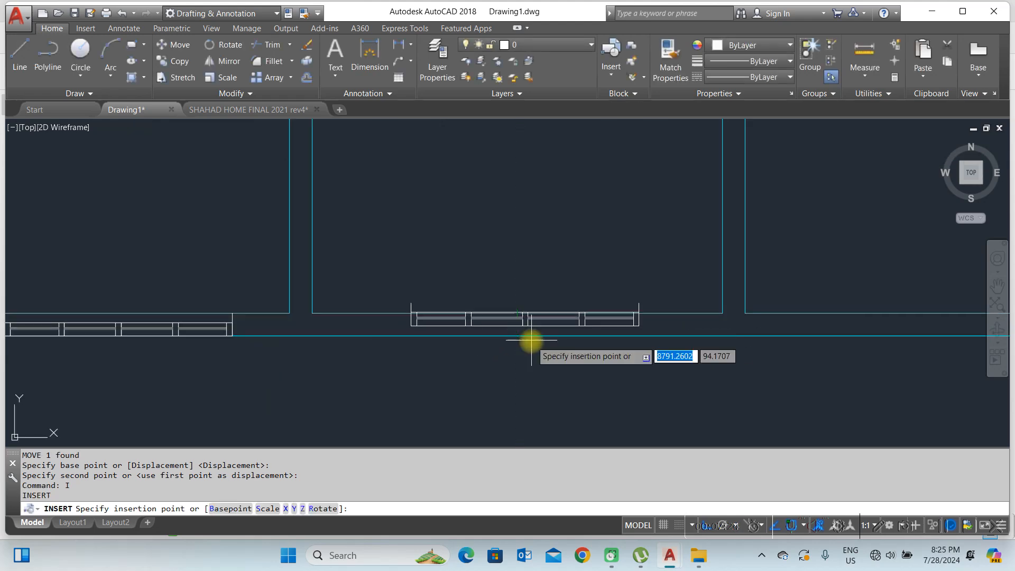
{"action": "scroll", "coordinate": [550, 354], "scroll_direction": "down", "scroll_amount": 4}
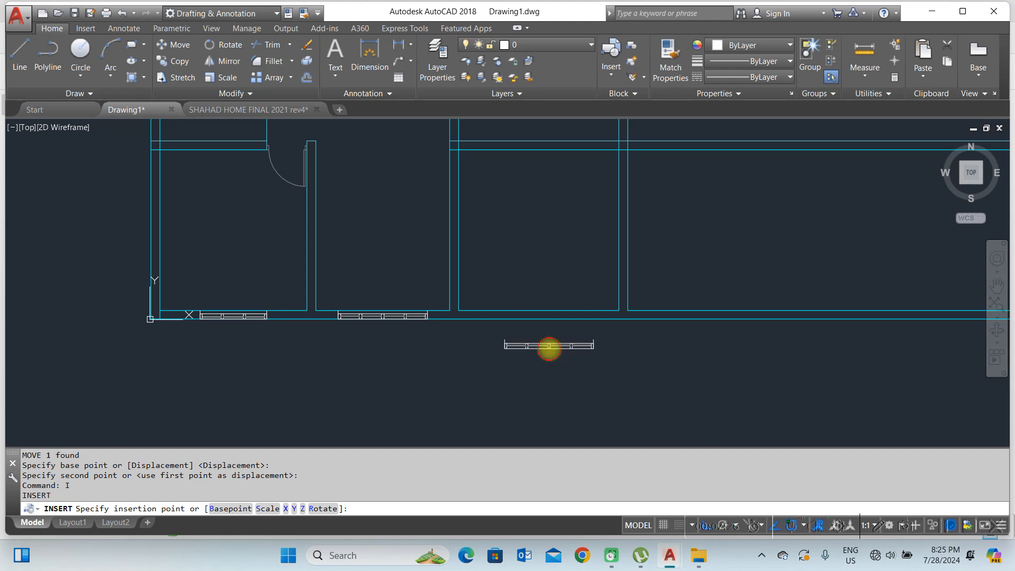
{"action": "scroll", "coordinate": [609, 345], "scroll_direction": "up", "scroll_amount": 2}
{"action": "scroll", "coordinate": [529, 341], "scroll_direction": "up", "scroll_amount": 3}
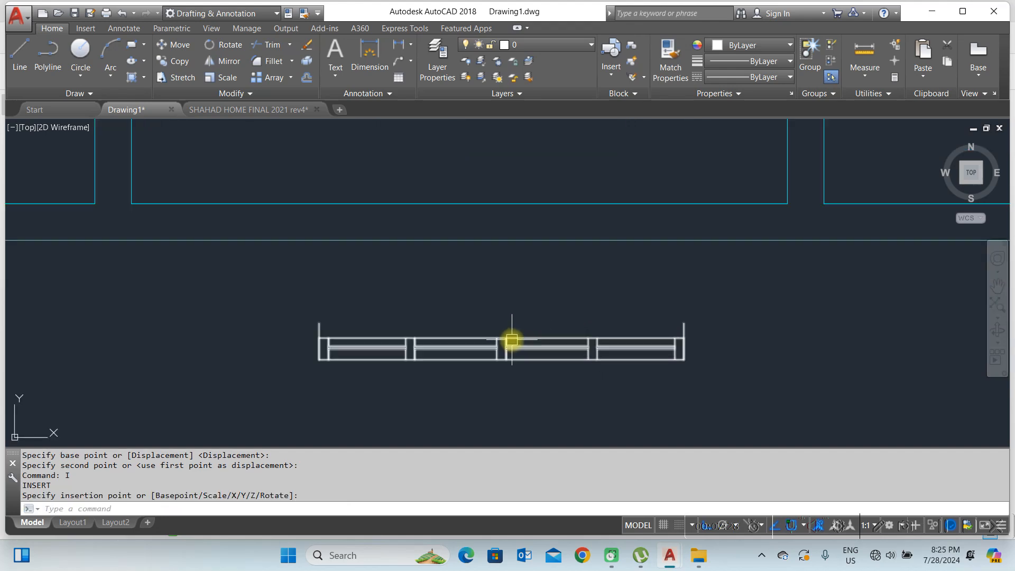
Step: Move the new W4 window by its top-edge midpoint to the midpoint of the third room's inner bottom wall line
{"action": "left_click", "coordinate": [512, 340]}
{"action": "type", "text": "M"}
{"action": "key", "text": "space"}
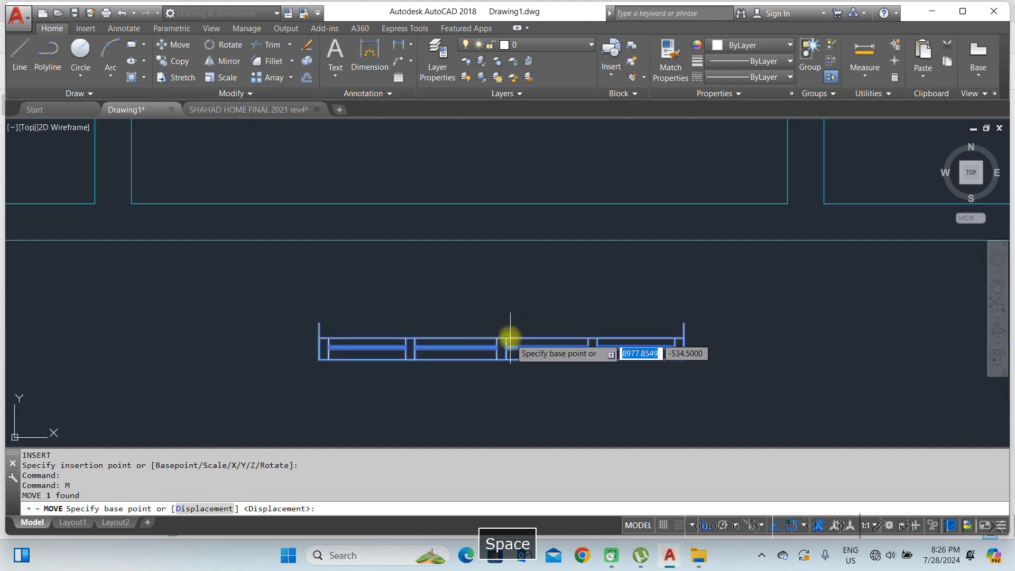
{"action": "left_click", "coordinate": [502, 339]}
{"action": "left_click", "coordinate": [459, 204]}
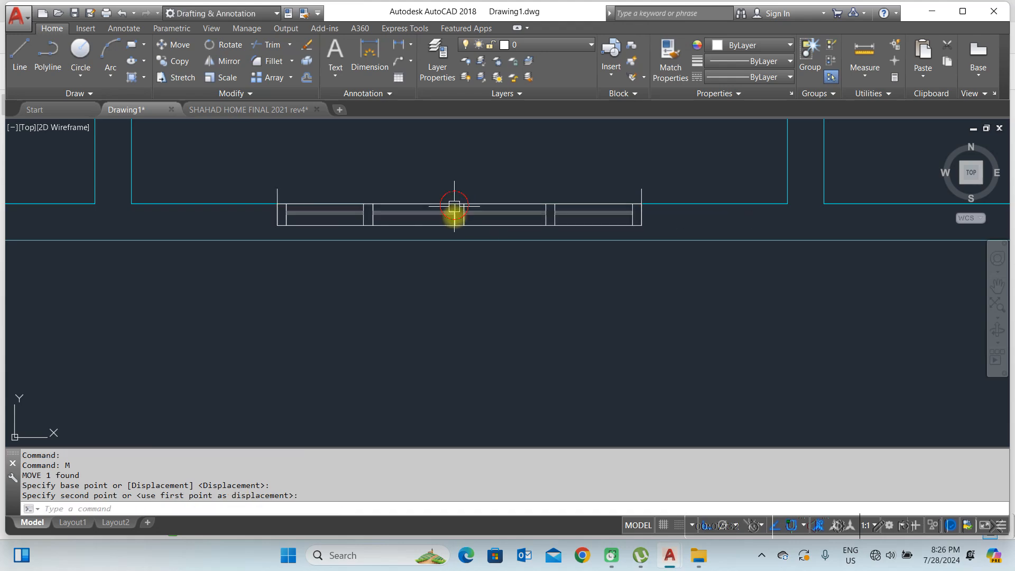
Step: Move the third room's W4 window down into the wall thickness, aligning its right jamb's upper endpoint with the inner wall line
{"action": "type", "text": "M"}
{"action": "key", "text": "space"}
{"action": "left_click", "coordinate": [646, 187]}
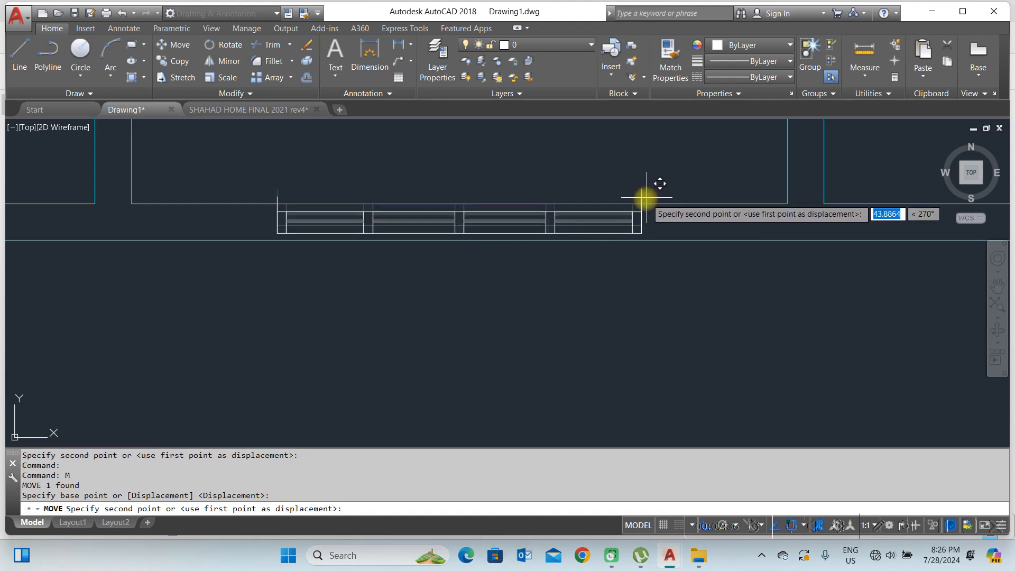
{"action": "left_click", "coordinate": [645, 201]}
{"action": "scroll", "coordinate": [529, 239], "scroll_direction": "down", "scroll_amount": 4}
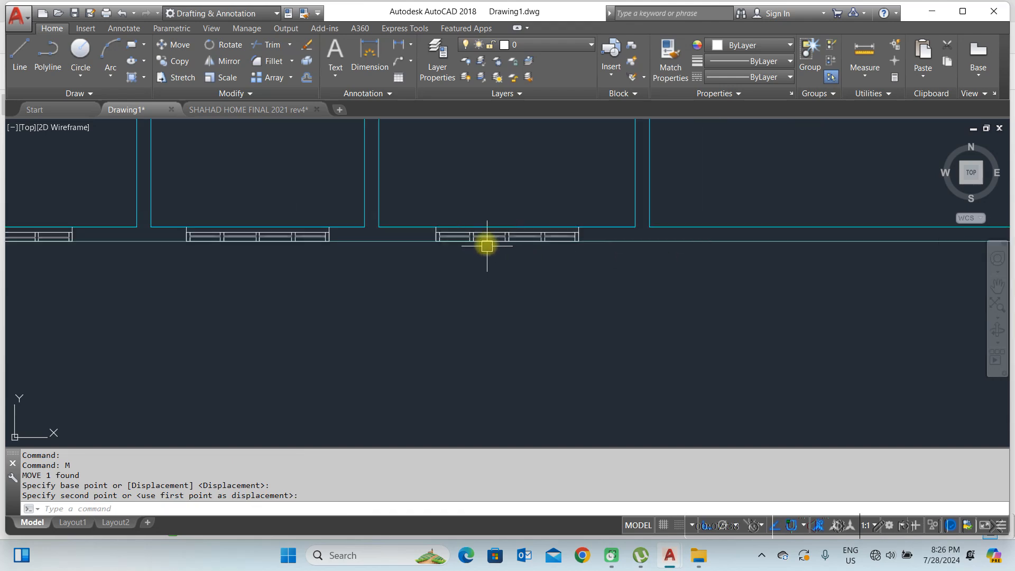
Step: Examine the W4 and FW3 windows and the D door around the sitout and car porch in the reference plan
{"action": "scroll", "coordinate": [488, 244], "scroll_direction": "up", "scroll_amount": 4}
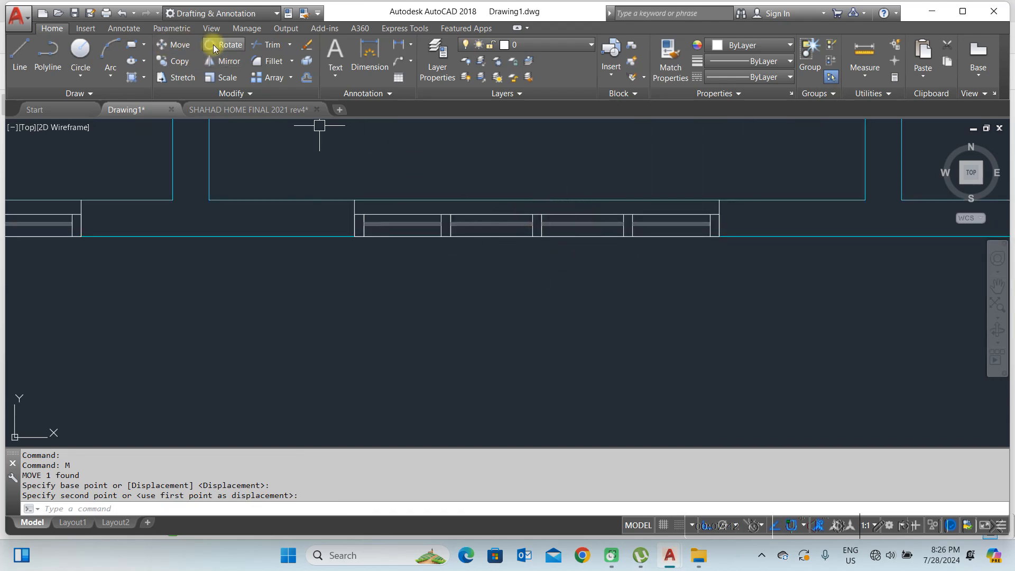
{"action": "scroll", "coordinate": [564, 310], "scroll_direction": "down", "scroll_amount": 3}
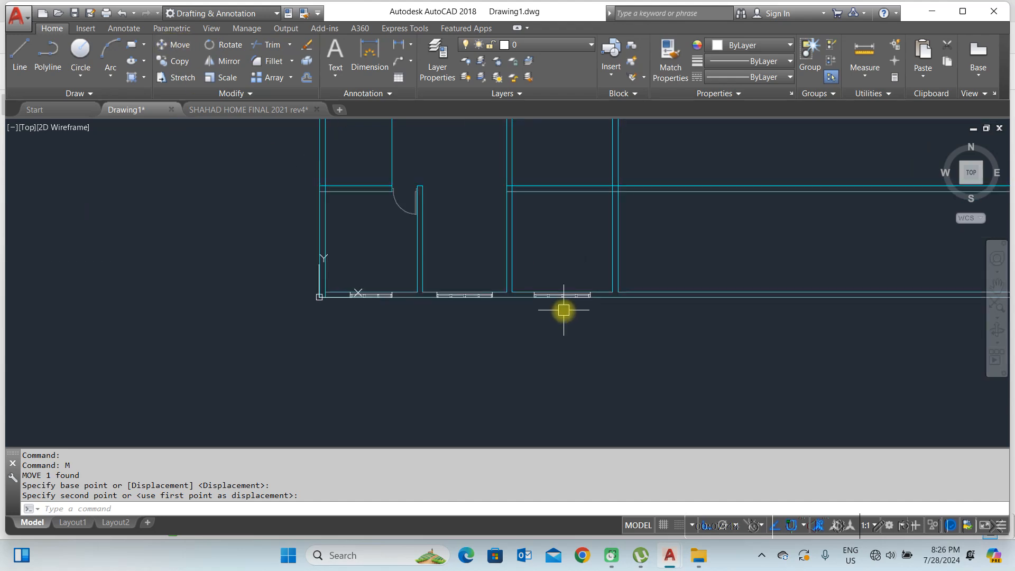
{"action": "scroll", "coordinate": [429, 293], "scroll_direction": "down", "scroll_amount": 1}
{"action": "scroll", "coordinate": [510, 230], "scroll_direction": "down", "scroll_amount": 5}
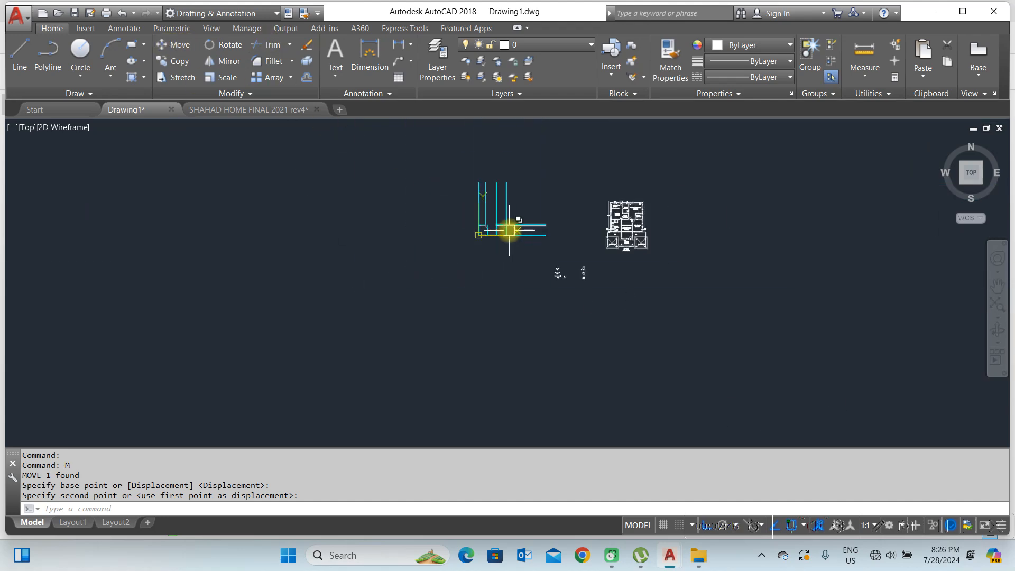
{"action": "scroll", "coordinate": [627, 223], "scroll_direction": "up", "scroll_amount": 8}
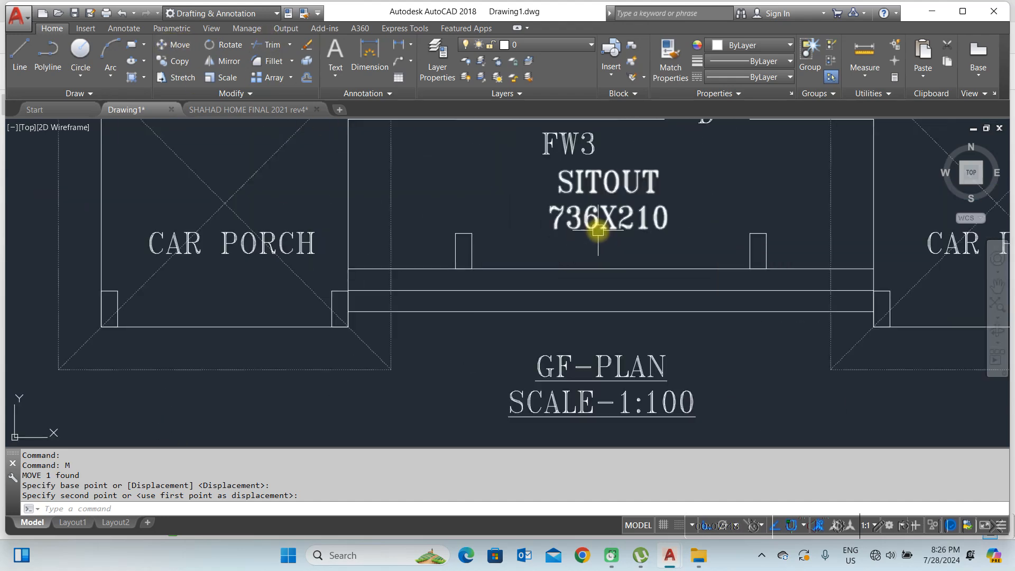
{"action": "scroll", "coordinate": [530, 318], "scroll_direction": "down", "scroll_amount": 4}
{"action": "scroll", "coordinate": [445, 166], "scroll_direction": "up", "scroll_amount": 3}
{"action": "scroll", "coordinate": [481, 204], "scroll_direction": "up", "scroll_amount": 3}
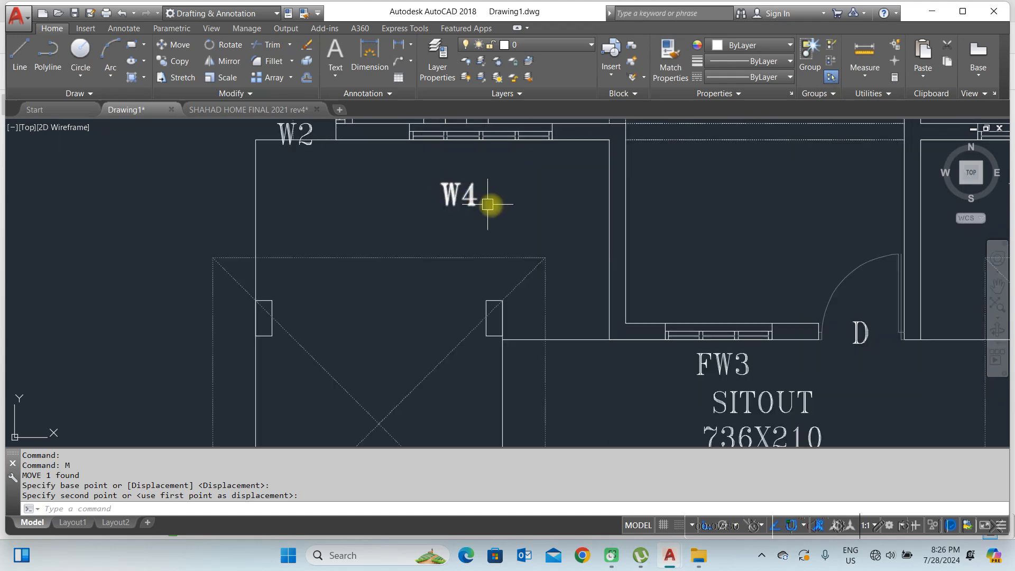
{"action": "left_click", "coordinate": [339, 72]}
{"action": "scroll", "coordinate": [613, 229], "scroll_direction": "down", "scroll_amount": 2}
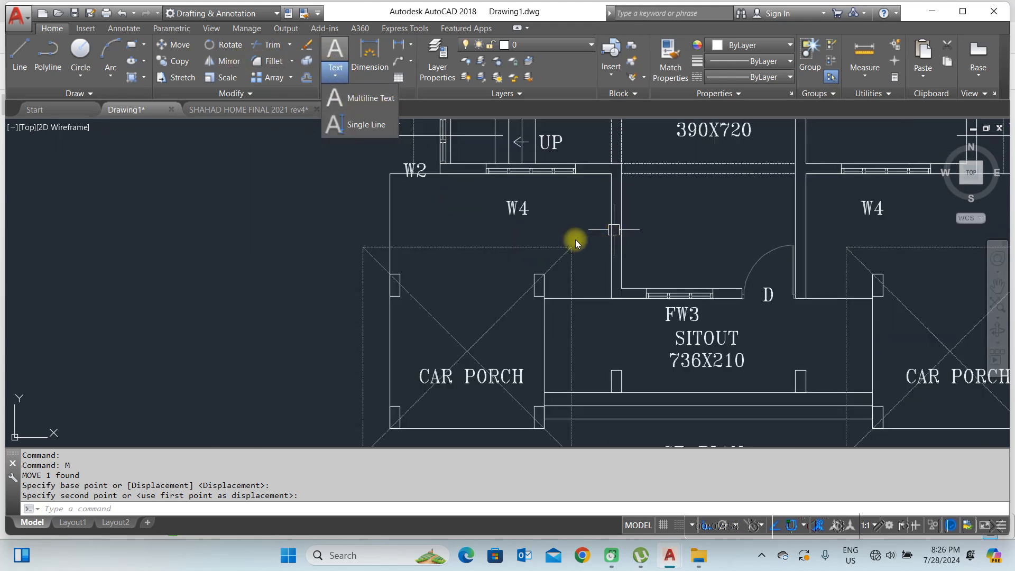
Step: Examine the three windows placed in the bottom wall and the W2, W3 and W4 symbols in the symbol set
{"action": "scroll", "coordinate": [341, 211], "scroll_direction": "down", "scroll_amount": 5}
{"action": "scroll", "coordinate": [95, 233], "scroll_direction": "up", "scroll_amount": 3}
{"action": "scroll", "coordinate": [111, 203], "scroll_direction": "up", "scroll_amount": 2}
{"action": "scroll", "coordinate": [135, 185], "scroll_direction": "up", "scroll_amount": 2}
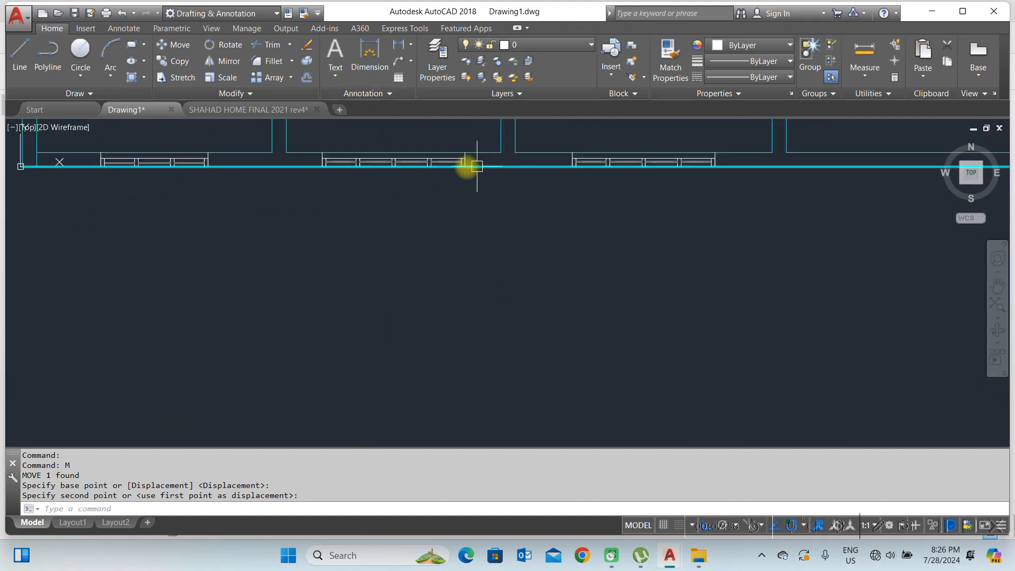
{"action": "scroll", "coordinate": [431, 227], "scroll_direction": "down", "scroll_amount": 4}
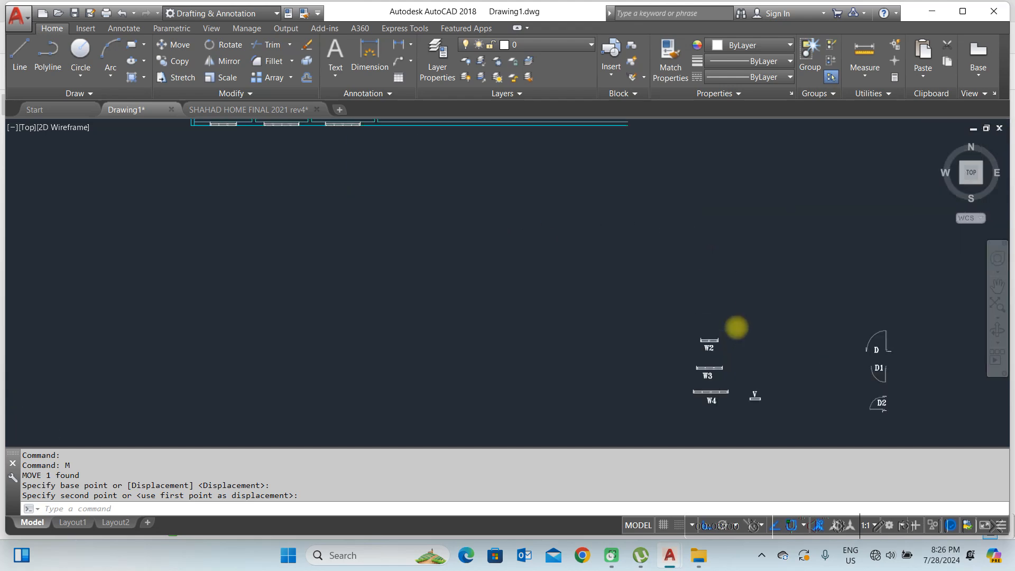
{"action": "scroll", "coordinate": [712, 349], "scroll_direction": "up", "scroll_amount": 5}
{"action": "scroll", "coordinate": [652, 308], "scroll_direction": "down", "scroll_amount": 4}
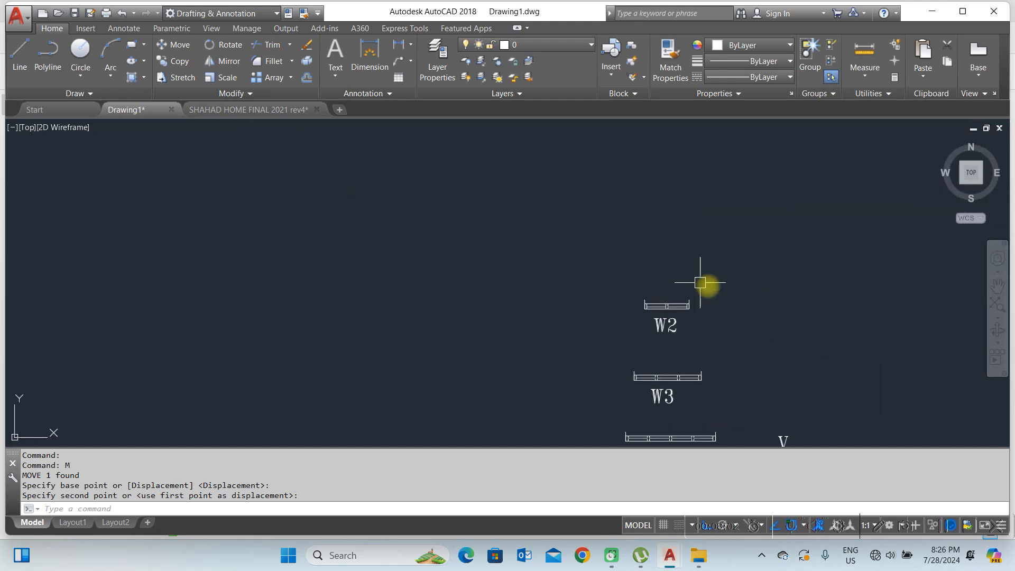
{"action": "scroll", "coordinate": [685, 294], "scroll_direction": "down", "scroll_amount": 4}
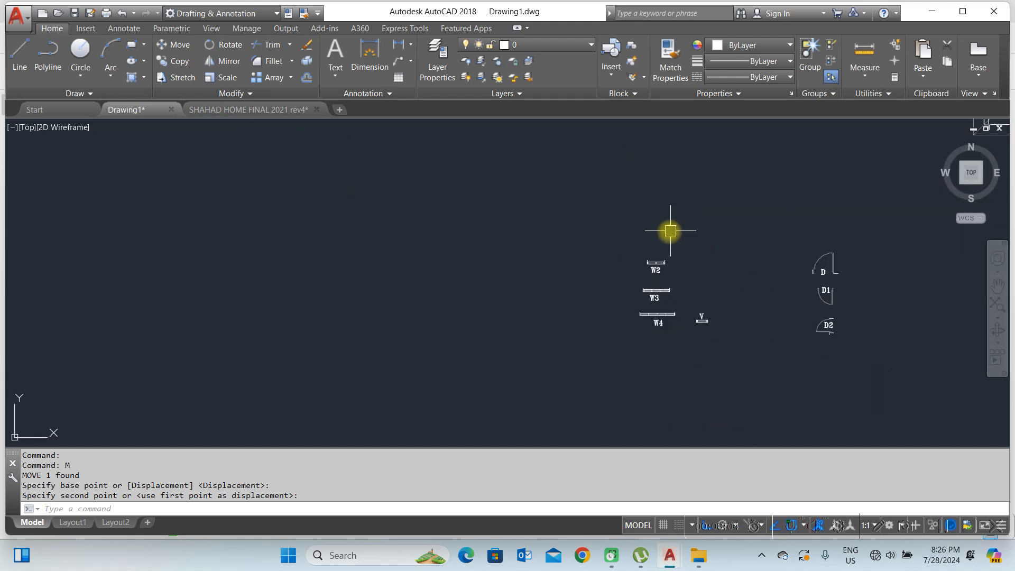
Step: Examine the lower-left corner room's outer wall, its door and the three windows placed in the floor plan's bottom wall
{"action": "scroll", "coordinate": [629, 289], "scroll_direction": "up", "scroll_amount": 4}
{"action": "scroll", "coordinate": [628, 286], "scroll_direction": "down", "scroll_amount": 6}
{"action": "middle_click_drag", "start_coordinate": [430, 196], "coordinate": [444, 290]}
{"action": "scroll", "coordinate": [397, 225], "scroll_direction": "up", "scroll_amount": 5}
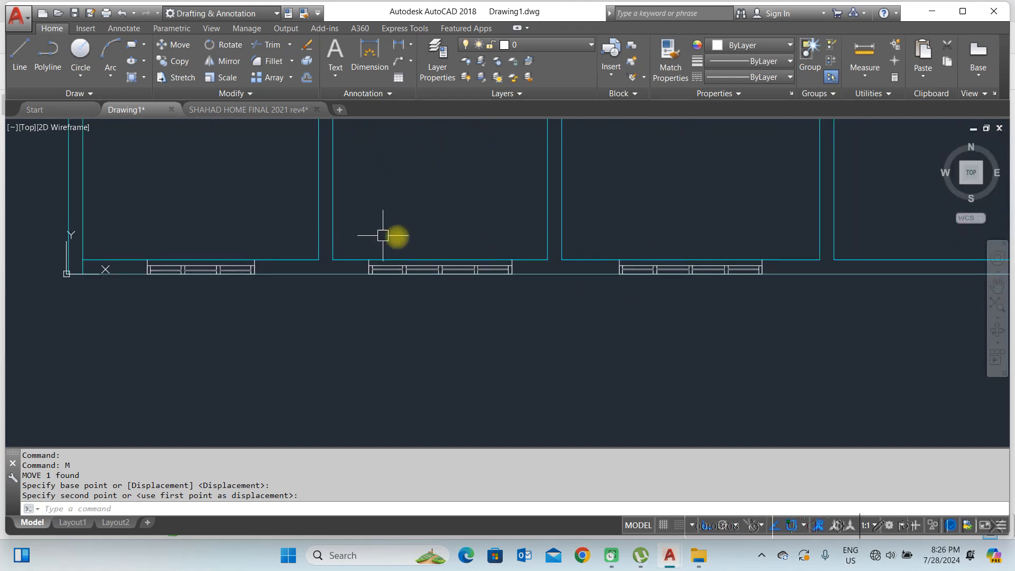
{"action": "scroll", "coordinate": [402, 265], "scroll_direction": "down", "scroll_amount": 2}
{"action": "scroll", "coordinate": [304, 216], "scroll_direction": "up", "scroll_amount": 2}
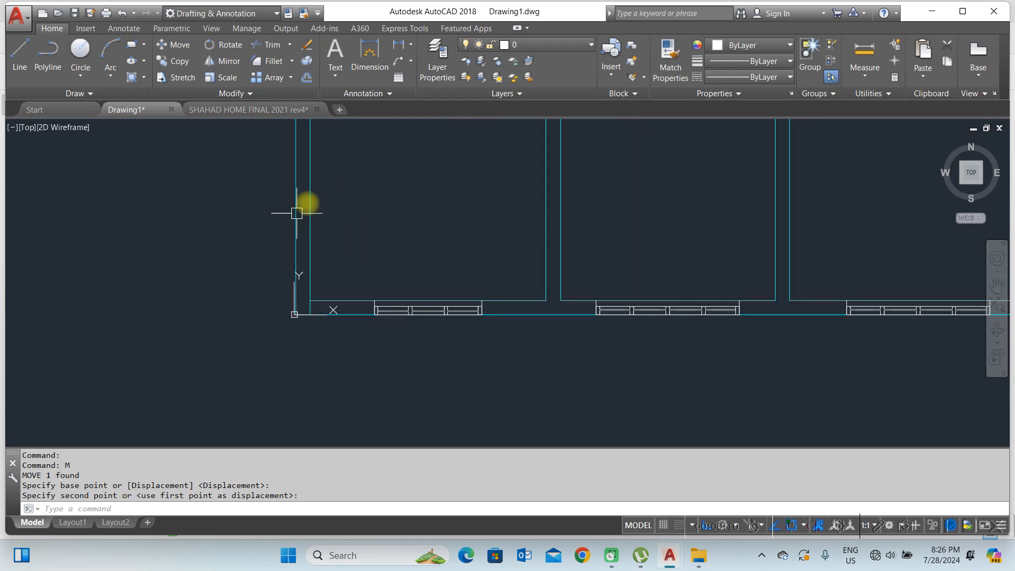
{"action": "scroll", "coordinate": [345, 236], "scroll_direction": "down", "scroll_amount": 2}
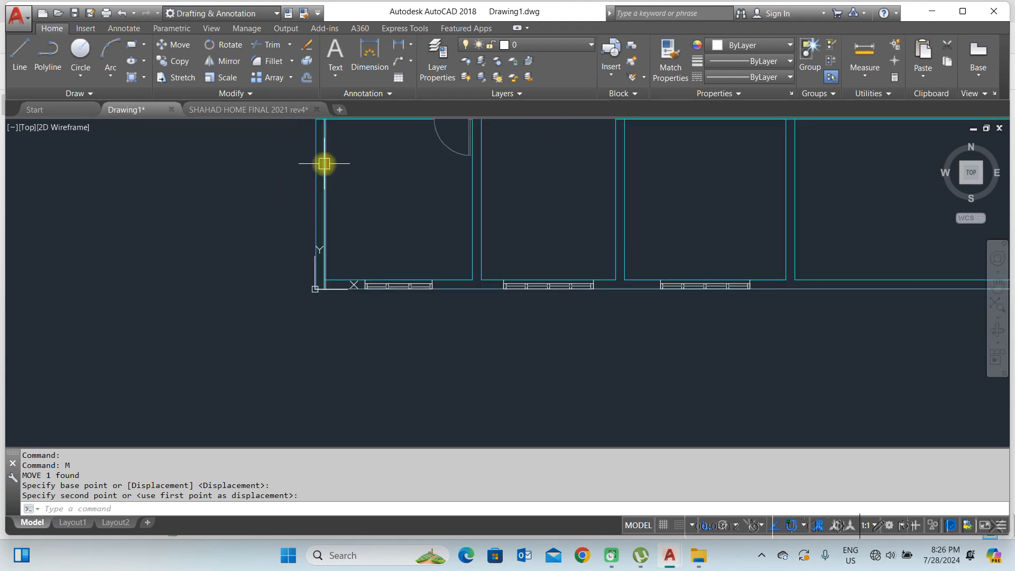
{"action": "middle_click_drag", "start_coordinate": [325, 163], "coordinate": [308, 247]}
{"action": "scroll", "coordinate": [487, 233], "scroll_direction": "down", "scroll_amount": 4}
{"action": "scroll", "coordinate": [483, 254], "scroll_direction": "up", "scroll_amount": 3}
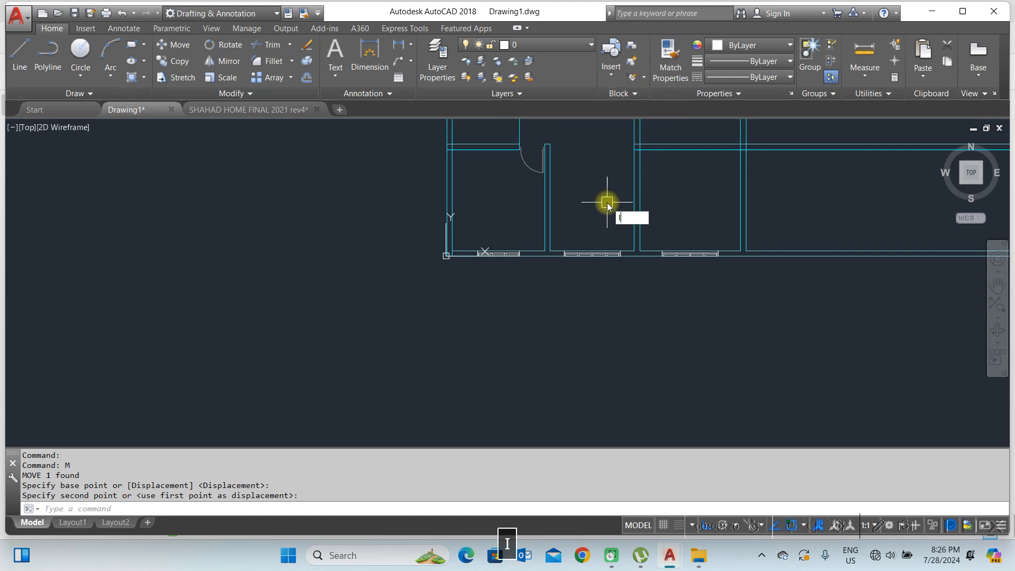
{"action": "key", "text": "Return"}
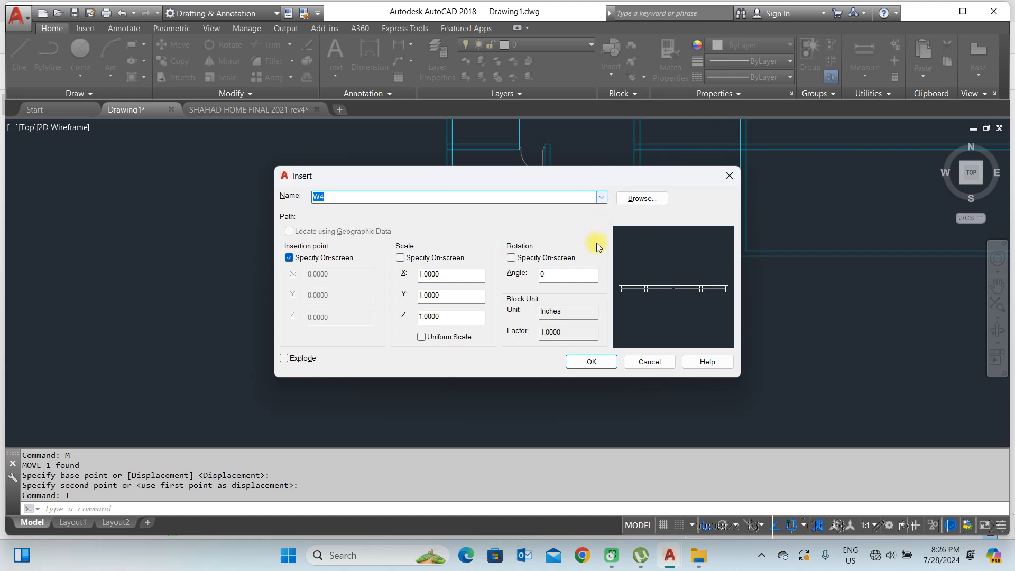
{"action": "left_click", "coordinate": [729, 176]}
Step: Trim the left outer wall's inner line where it crosses the horizontal wall junction and where it runs into the bottom wall's thickness
{"action": "scroll", "coordinate": [444, 169], "scroll_direction": "up", "scroll_amount": 2}
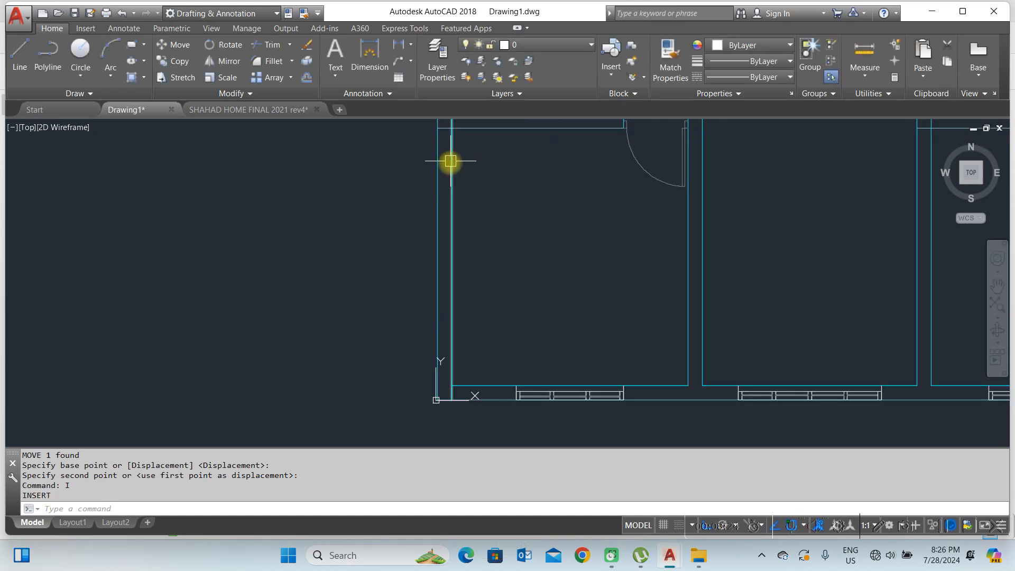
{"action": "middle_click_drag", "start_coordinate": [446, 167], "coordinate": [428, 242]}
{"action": "scroll", "coordinate": [427, 238], "scroll_direction": "up", "scroll_amount": 1}
{"action": "scroll", "coordinate": [456, 239], "scroll_direction": "down", "scroll_amount": 2}
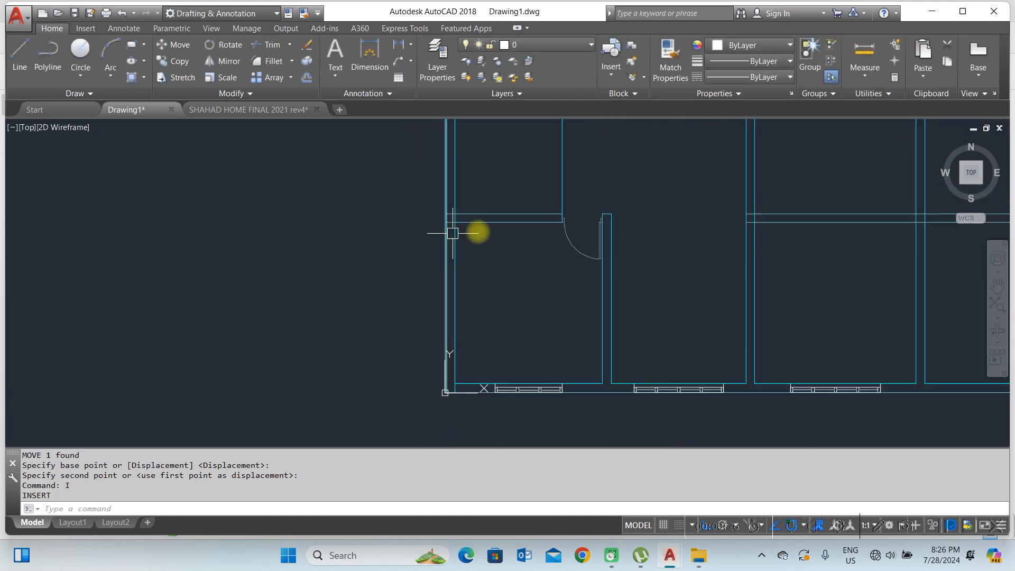
{"action": "scroll", "coordinate": [431, 235], "scroll_direction": "up", "scroll_amount": 2}
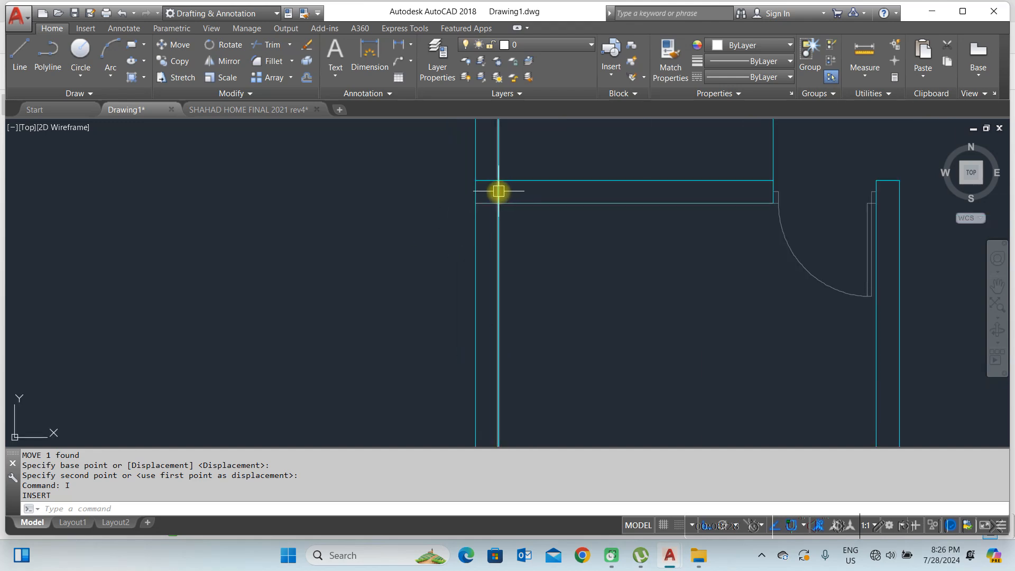
{"action": "type", "text": "tr"}
{"action": "key", "text": "space"}
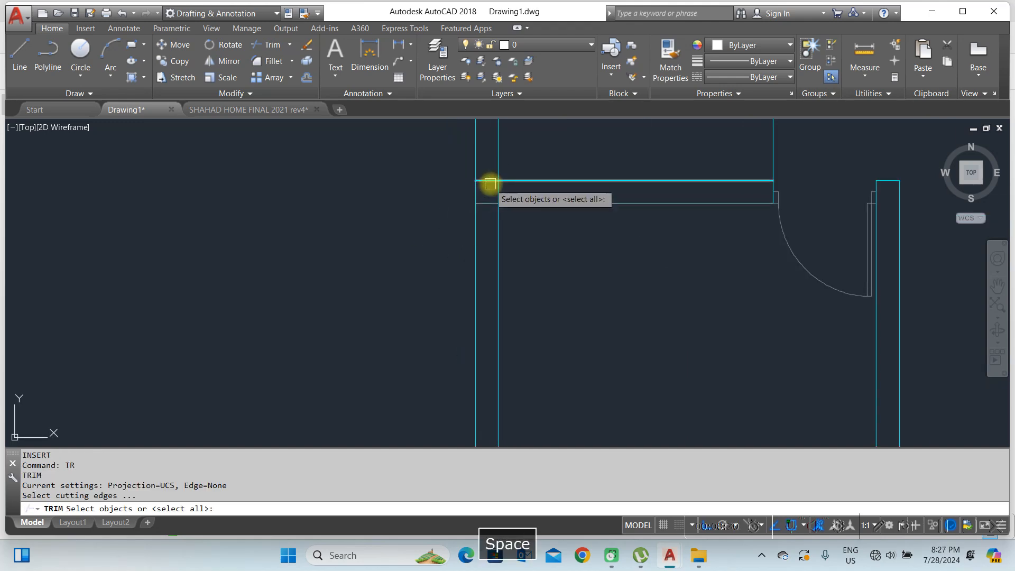
{"action": "key", "text": "space"}
{"action": "scroll", "coordinate": [498, 195], "scroll_direction": "down", "scroll_amount": 5}
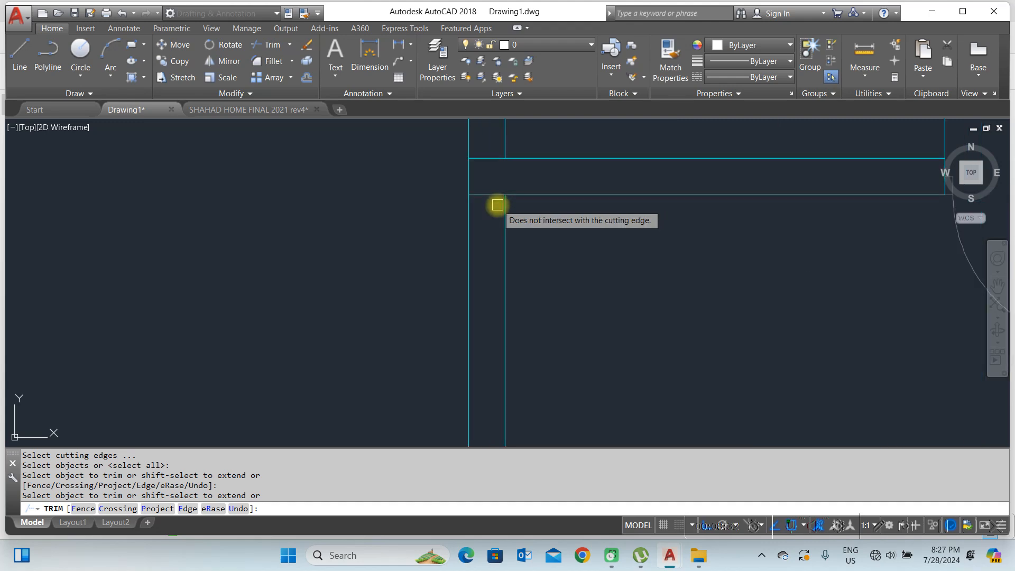
{"action": "scroll", "coordinate": [517, 274], "scroll_direction": "up", "scroll_amount": 4}
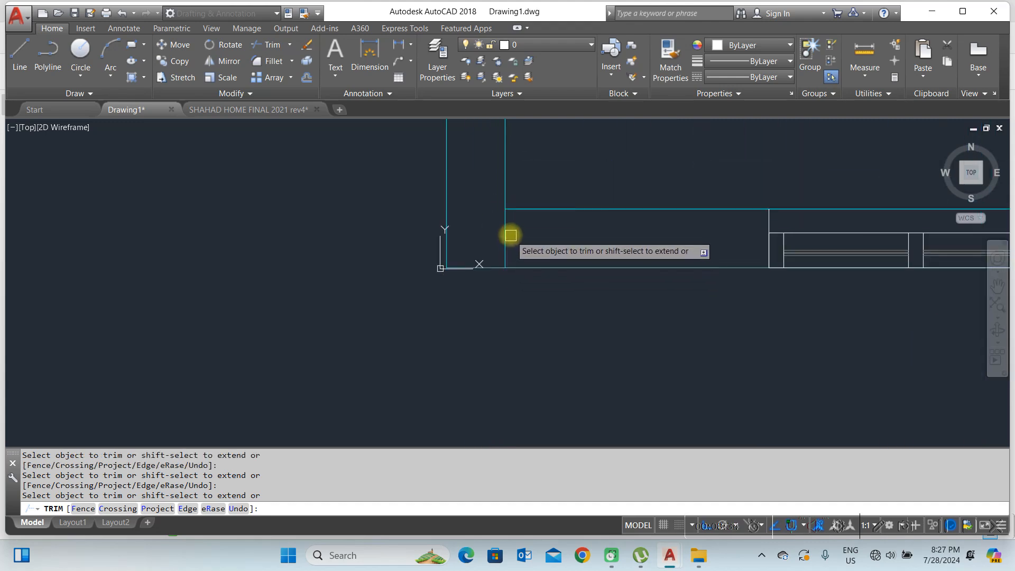
{"action": "key", "text": "space"}
{"action": "scroll", "coordinate": [529, 254], "scroll_direction": "down", "scroll_amount": 3}
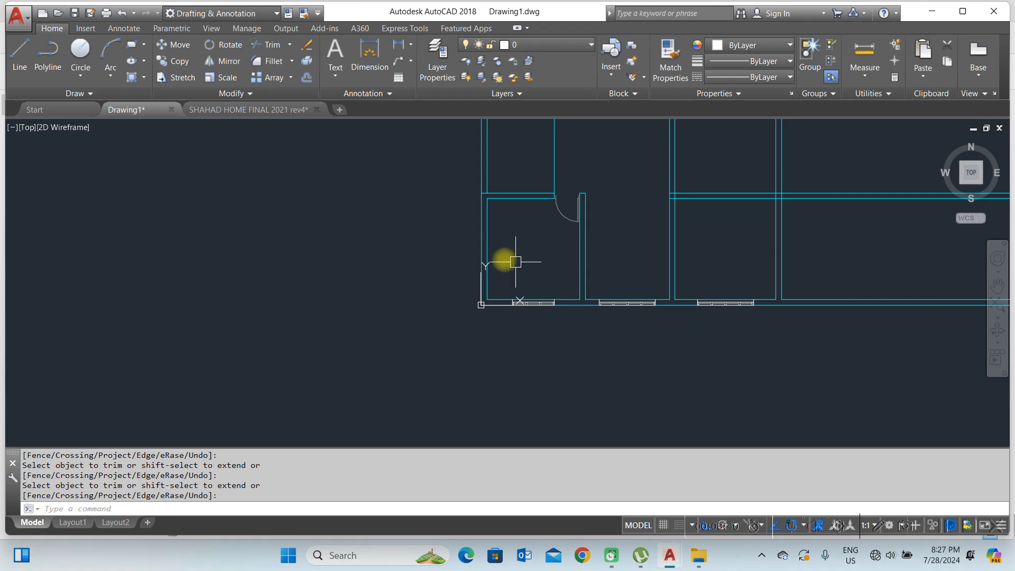
Step: Start inserting the existing W4 window block for the lower-left room's left outer wall
{"action": "scroll", "coordinate": [516, 262], "scroll_direction": "up", "scroll_amount": 4}
{"action": "middle_click_drag", "start_coordinate": [471, 350], "coordinate": [438, 409]}
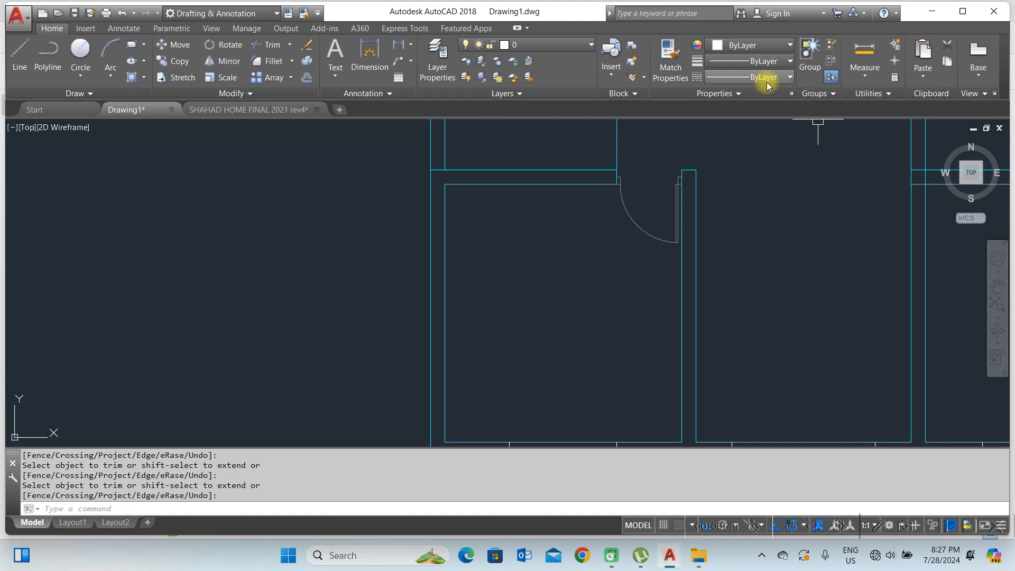
{"action": "left_click", "coordinate": [613, 73]}
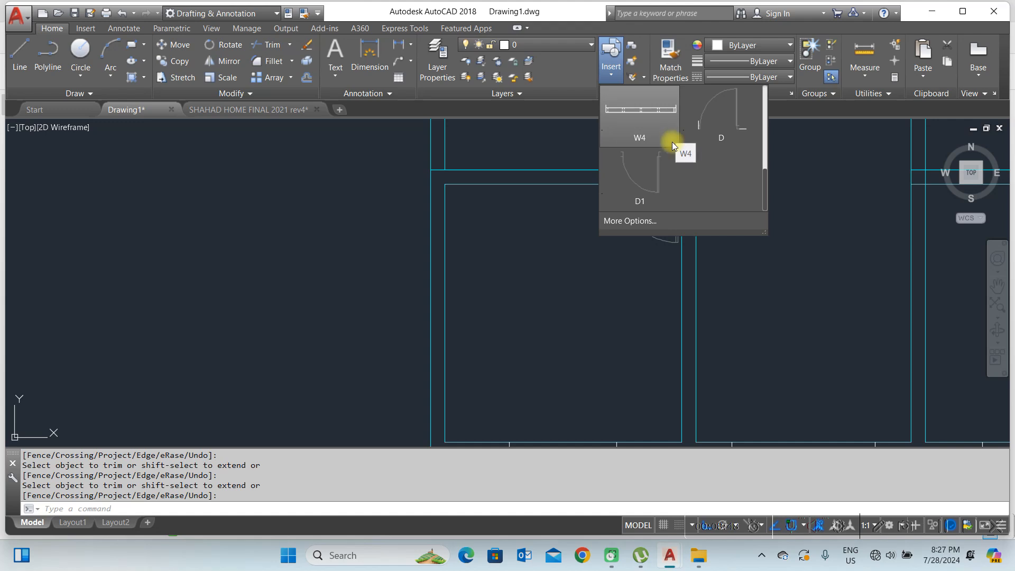
{"action": "left_click", "coordinate": [639, 115]}
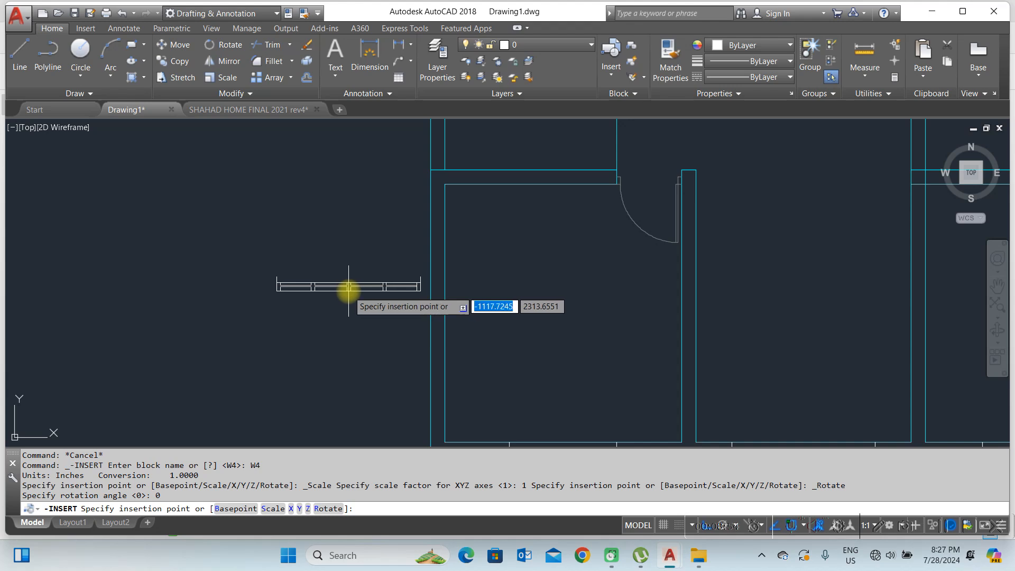
Step: Preview the W4 block at rotation angles of 90° and 180° without placing it
{"action": "left_click", "coordinate": [316, 510]}
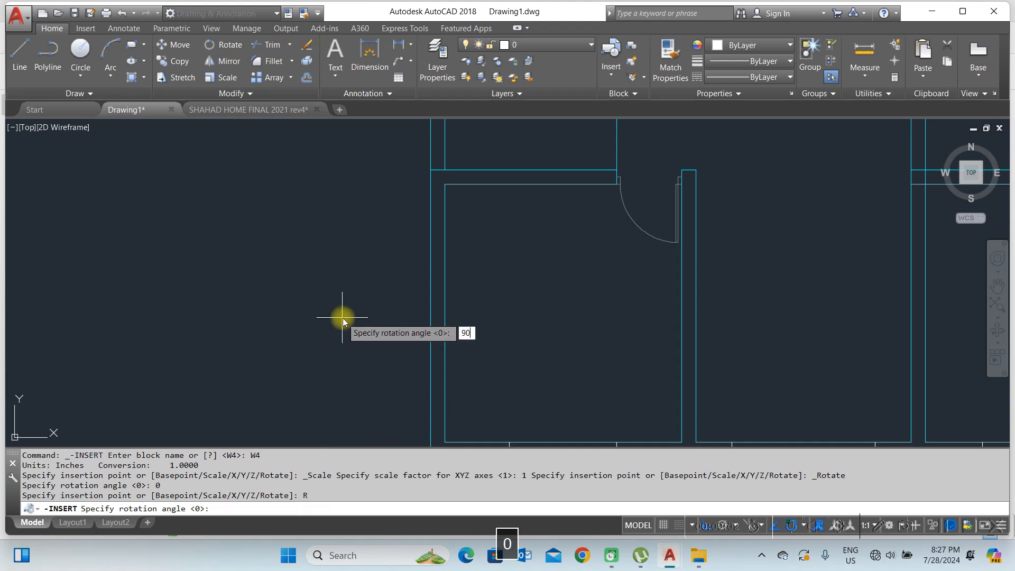
{"action": "type", "text": "90"}
{"action": "key", "text": "Return"}
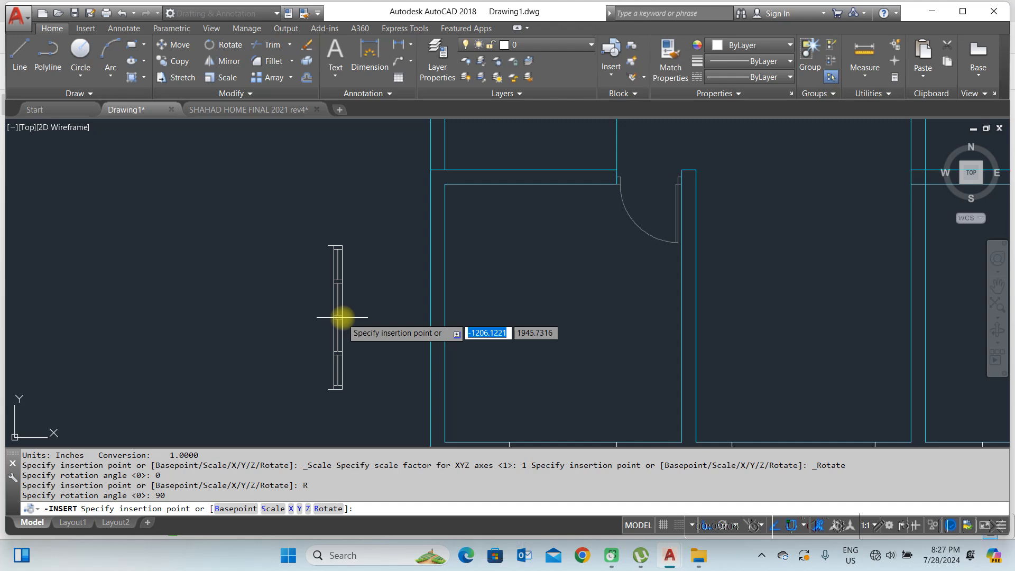
{"action": "left_click", "coordinate": [316, 513]}
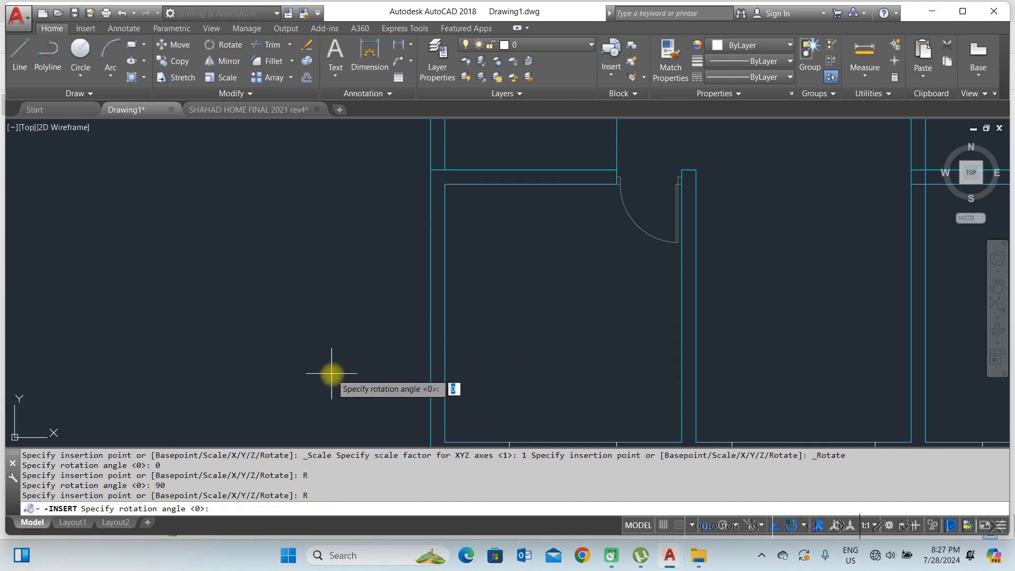
{"action": "key", "text": "Return"}
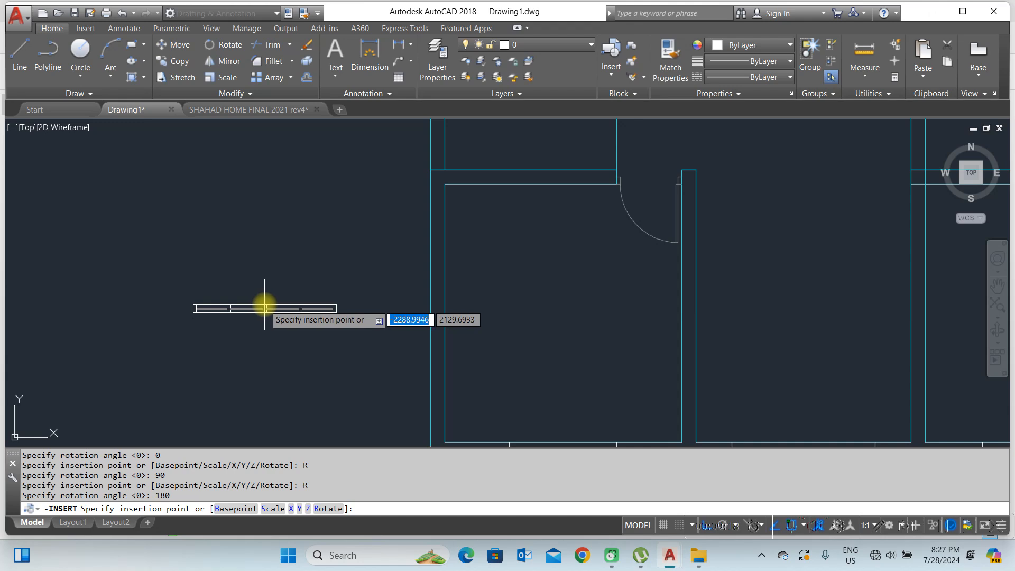
Step: Set the W4 block's rotation to 270° and place it by the left outer wall's inner line in the lower-left room
{"action": "left_click", "coordinate": [316, 511]}
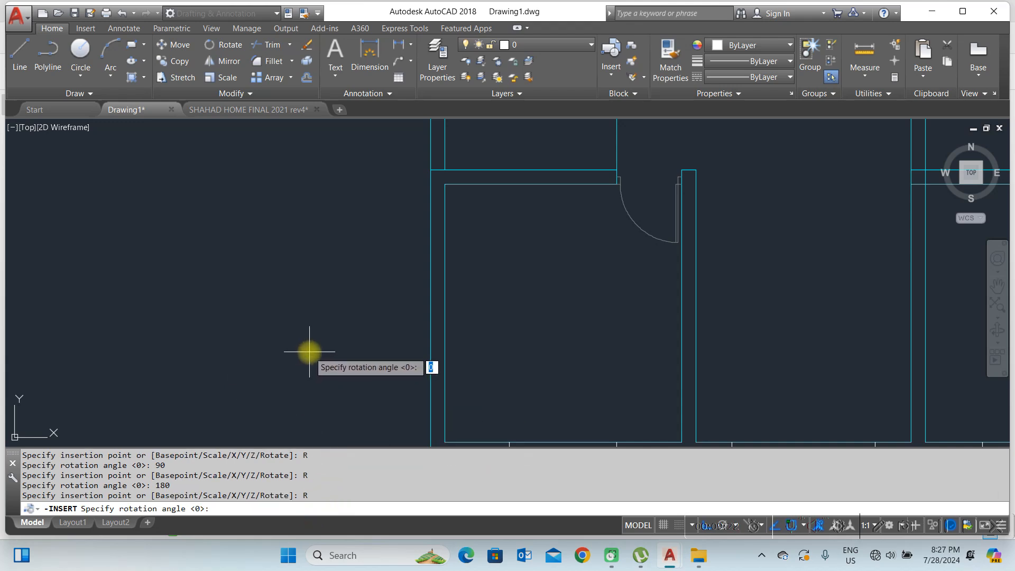
{"action": "type", "text": "270"}
{"action": "key", "text": "Return"}
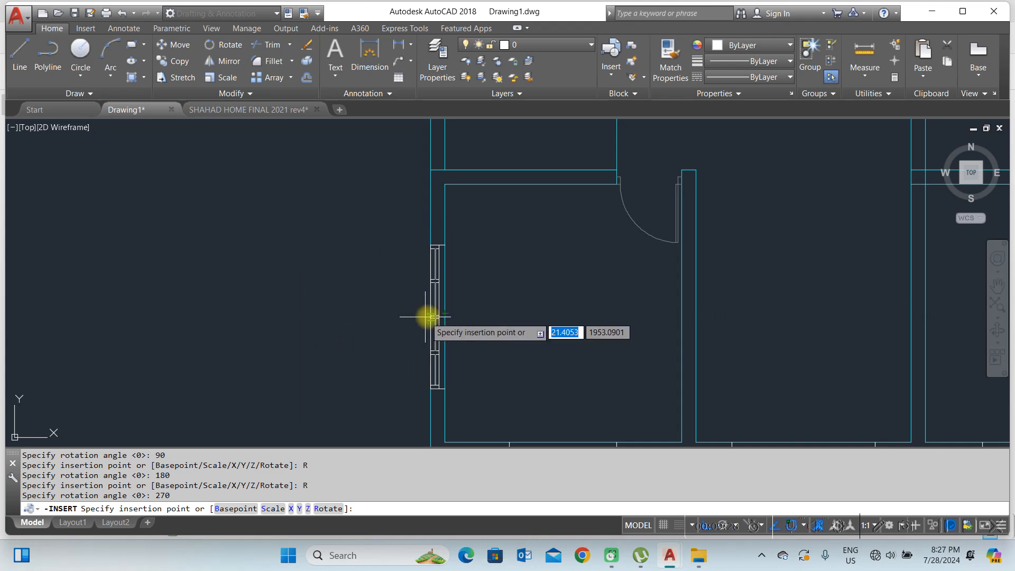
{"action": "left_click", "coordinate": [447, 317]}
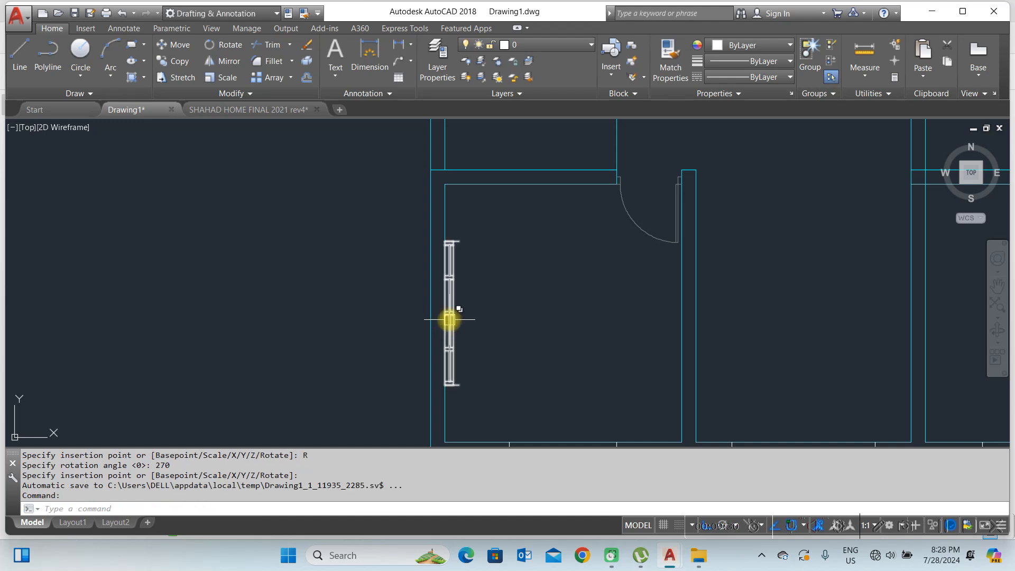
Step: Move the rotated W4 window horizontally into the left wall's thickness, aligning its upper jamb's end with the inner wall line
{"action": "scroll", "coordinate": [455, 321], "scroll_direction": "up", "scroll_amount": 4}
{"action": "left_click", "coordinate": [447, 286]}
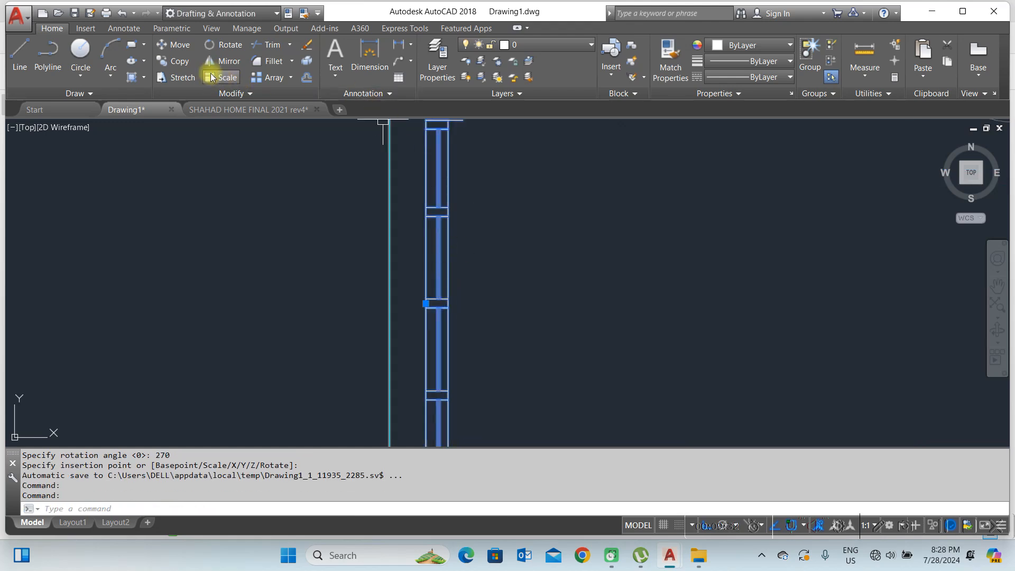
{"action": "scroll", "coordinate": [508, 222], "scroll_direction": "down", "scroll_amount": 3}
{"action": "scroll", "coordinate": [437, 234], "scroll_direction": "up", "scroll_amount": 3}
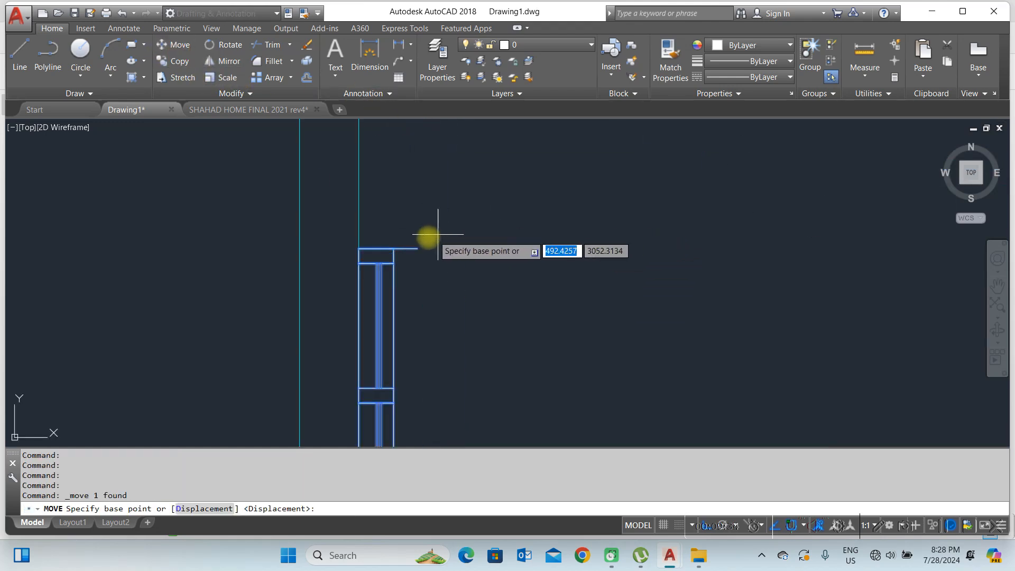
{"action": "left_click", "coordinate": [420, 246]}
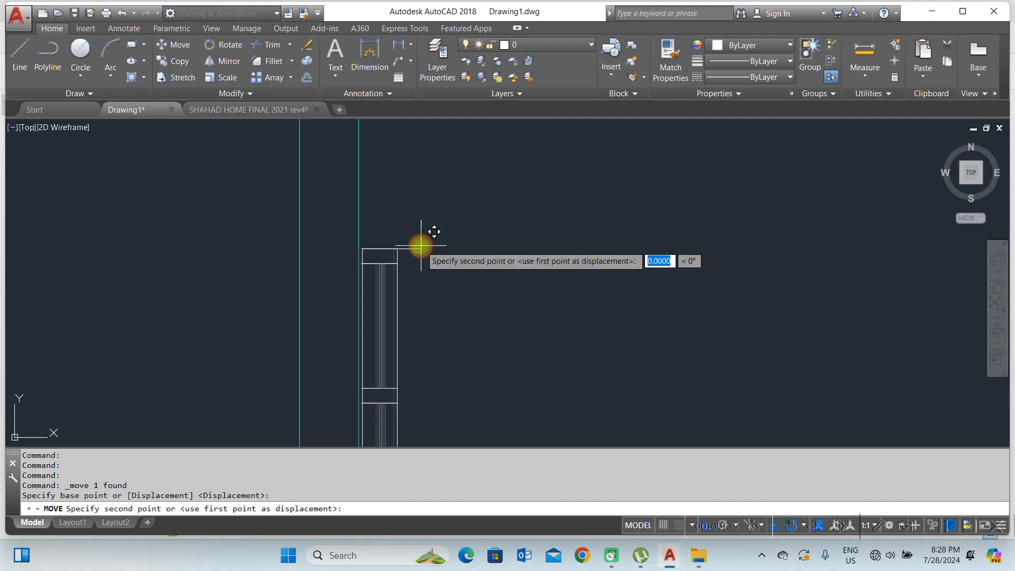
{"action": "left_click", "coordinate": [359, 246]}
{"action": "scroll", "coordinate": [394, 246], "scroll_direction": "down", "scroll_amount": 6}
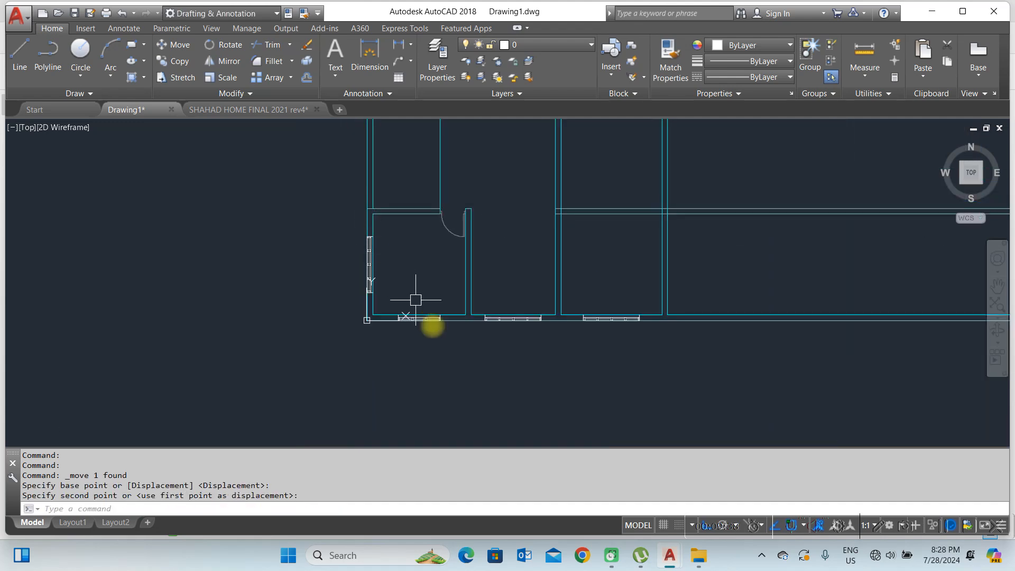
Step: Examine the window and door labels around the car porches, sitout, kitchen, store and toilet in the reference plan
{"action": "scroll", "coordinate": [438, 273], "scroll_direction": "up", "scroll_amount": 3}
{"action": "mouse_move", "coordinate": [438, 274]}
{"action": "middle_mouse_down"}
{"action": "mouse_move", "coordinate": [379, 349]}
{"action": "mouse_move", "coordinate": [375, 430]}
{"action": "middle_mouse_up"}
{"action": "middle_click_drag", "start_coordinate": [415, 263], "coordinate": [539, 207]}
{"action": "middle_click_drag", "start_coordinate": [268, 302], "coordinate": [240, 360]}
{"action": "scroll", "coordinate": [344, 306], "scroll_direction": "down", "scroll_amount": 6}
{"action": "middle_click_drag", "start_coordinate": [573, 302], "coordinate": [291, 255]}
{"action": "scroll", "coordinate": [566, 298], "scroll_direction": "up", "scroll_amount": 4}
{"action": "scroll", "coordinate": [619, 281], "scroll_direction": "up", "scroll_amount": 3}
{"action": "middle_click_drag", "start_coordinate": [646, 238], "coordinate": [582, 191]}
{"action": "middle_click_drag", "start_coordinate": [600, 318], "coordinate": [606, 185]}
{"action": "middle_click_drag", "start_coordinate": [664, 275], "coordinate": [653, 297]}
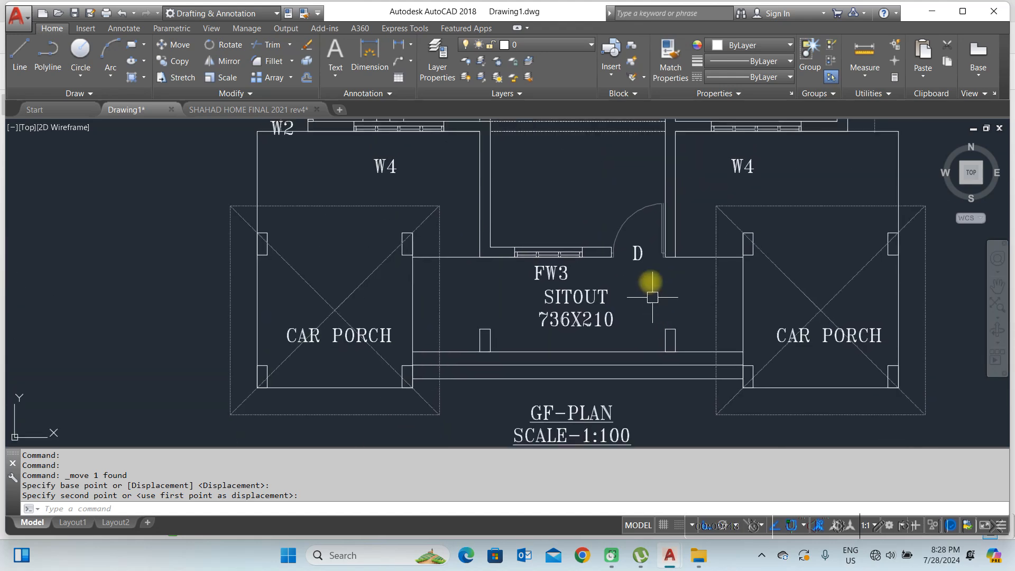
{"action": "mouse_move", "coordinate": [624, 252]}
{"action": "middle_mouse_down"}
{"action": "mouse_move", "coordinate": [644, 265]}
{"action": "mouse_move", "coordinate": [653, 344]}
{"action": "mouse_move", "coordinate": [565, 246]}
{"action": "mouse_move", "coordinate": [573, 309]}
{"action": "middle_mouse_up"}
{"action": "mouse_move", "coordinate": [719, 210]}
{"action": "middle_mouse_down"}
{"action": "mouse_move", "coordinate": [732, 273]}
{"action": "mouse_move", "coordinate": [749, 271]}
{"action": "middle_mouse_up"}
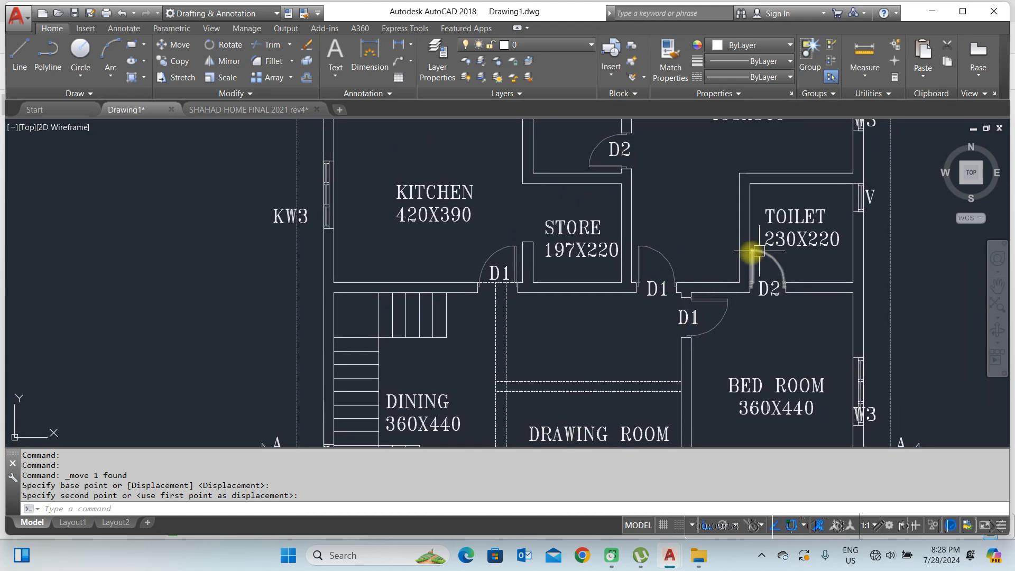
Step: Compare the windows around the reference plan's dining, drawing and bed rooms with those placed in the cyan floor plan
{"action": "mouse_move", "coordinate": [587, 262]}
{"action": "middle_mouse_down"}
{"action": "mouse_move", "coordinate": [675, 277]}
{"action": "mouse_move", "coordinate": [543, 67]}
{"action": "middle_mouse_up"}
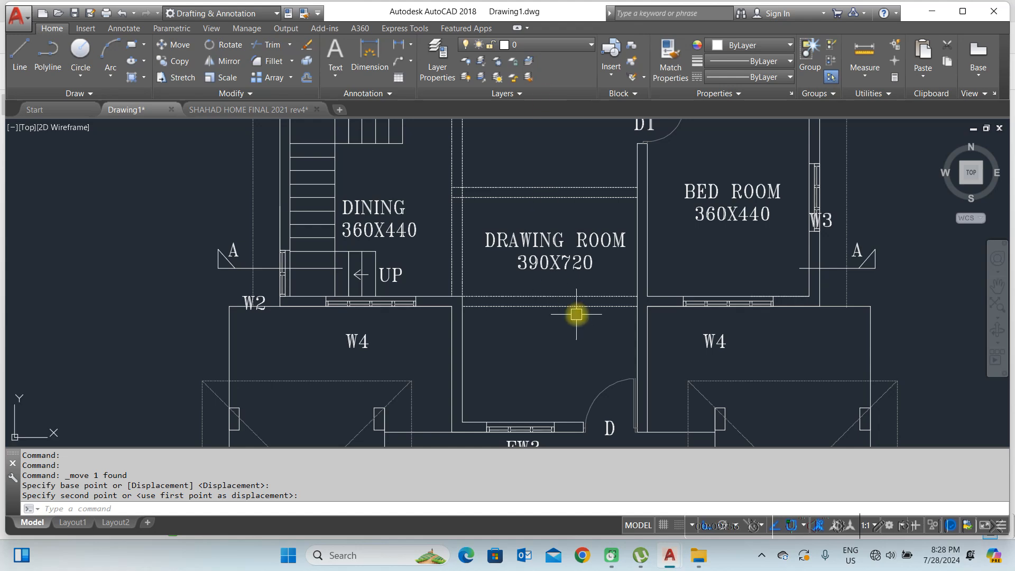
{"action": "middle_click_drag", "start_coordinate": [576, 314], "coordinate": [543, 190]}
{"action": "scroll", "coordinate": [566, 306], "scroll_direction": "down", "scroll_amount": 2}
{"action": "middle_click_drag", "start_coordinate": [389, 227], "coordinate": [488, 287]}
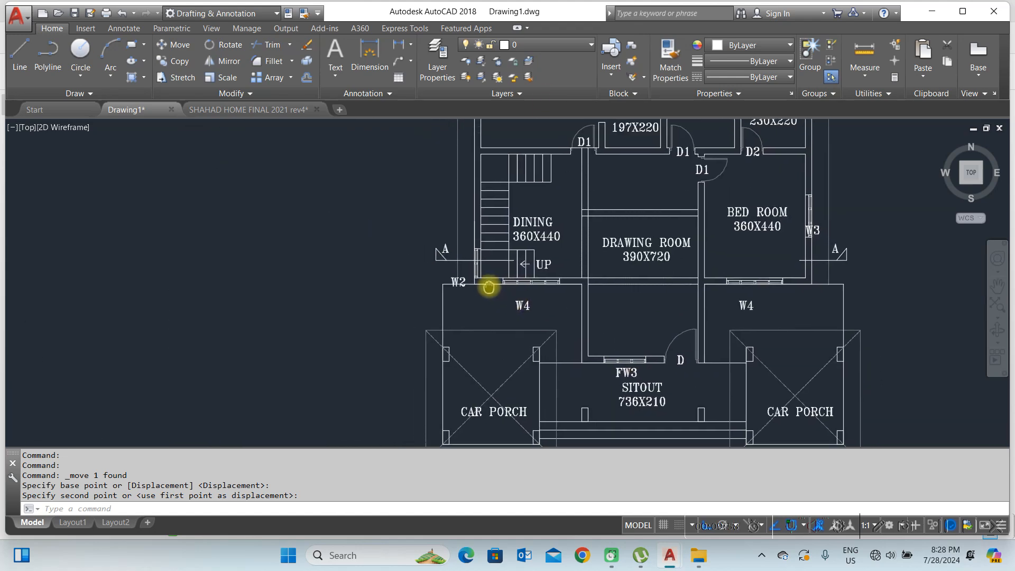
{"action": "scroll", "coordinate": [455, 280], "scroll_direction": "up", "scroll_amount": 2}
{"action": "middle_click_drag", "start_coordinate": [542, 268], "coordinate": [516, 351]}
{"action": "mouse_move", "coordinate": [511, 186]}
{"action": "middle_mouse_down"}
{"action": "mouse_move", "coordinate": [626, 312]}
{"action": "mouse_move", "coordinate": [649, 314]}
{"action": "middle_mouse_up"}
{"action": "scroll", "coordinate": [642, 313], "scroll_direction": "down", "scroll_amount": 6}
{"action": "middle_click_drag", "start_coordinate": [297, 237], "coordinate": [664, 220]}
{"action": "scroll", "coordinate": [449, 288], "scroll_direction": "up", "scroll_amount": 6}
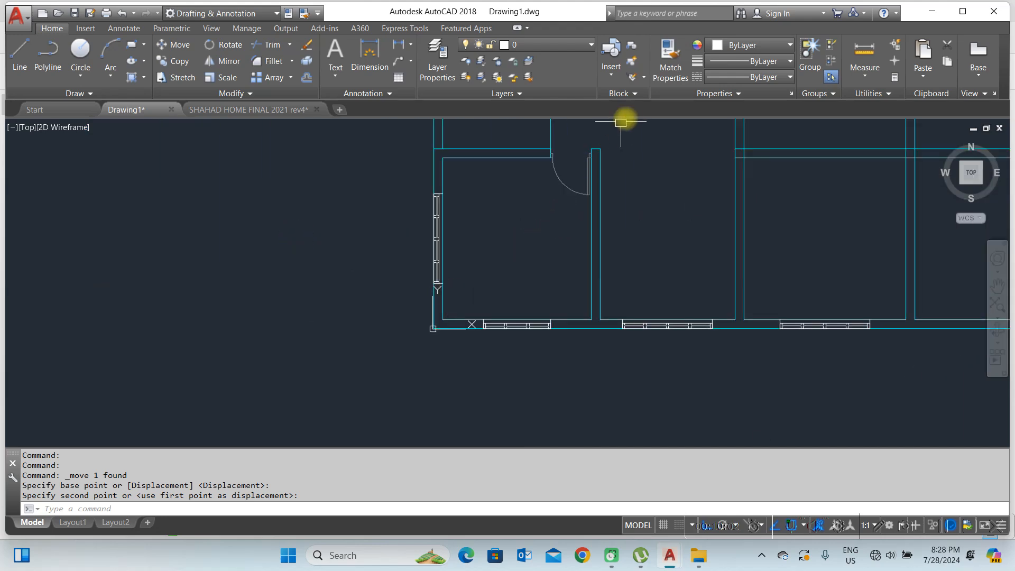
{"action": "scroll", "coordinate": [516, 273], "scroll_direction": "up", "scroll_amount": 2}
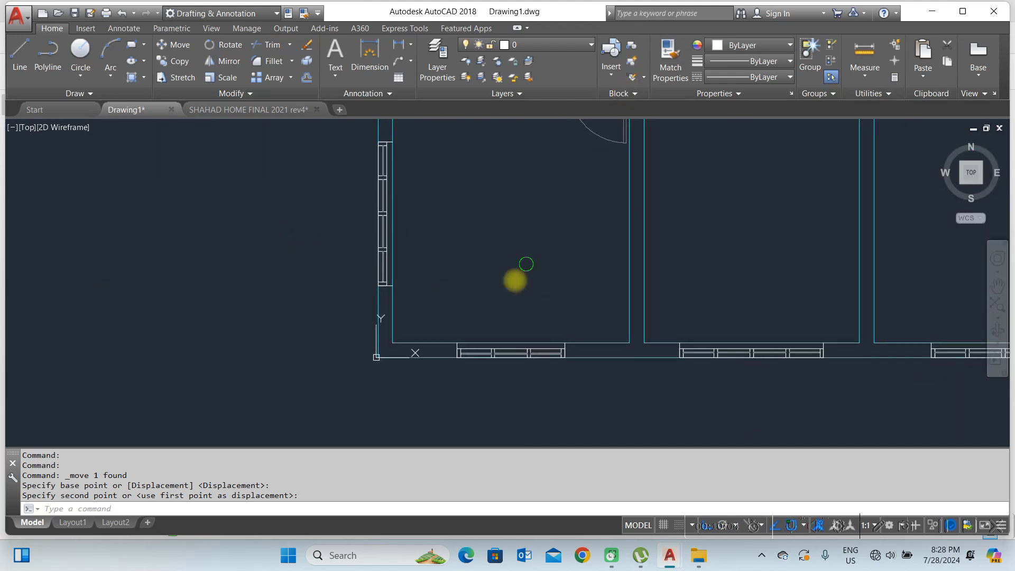